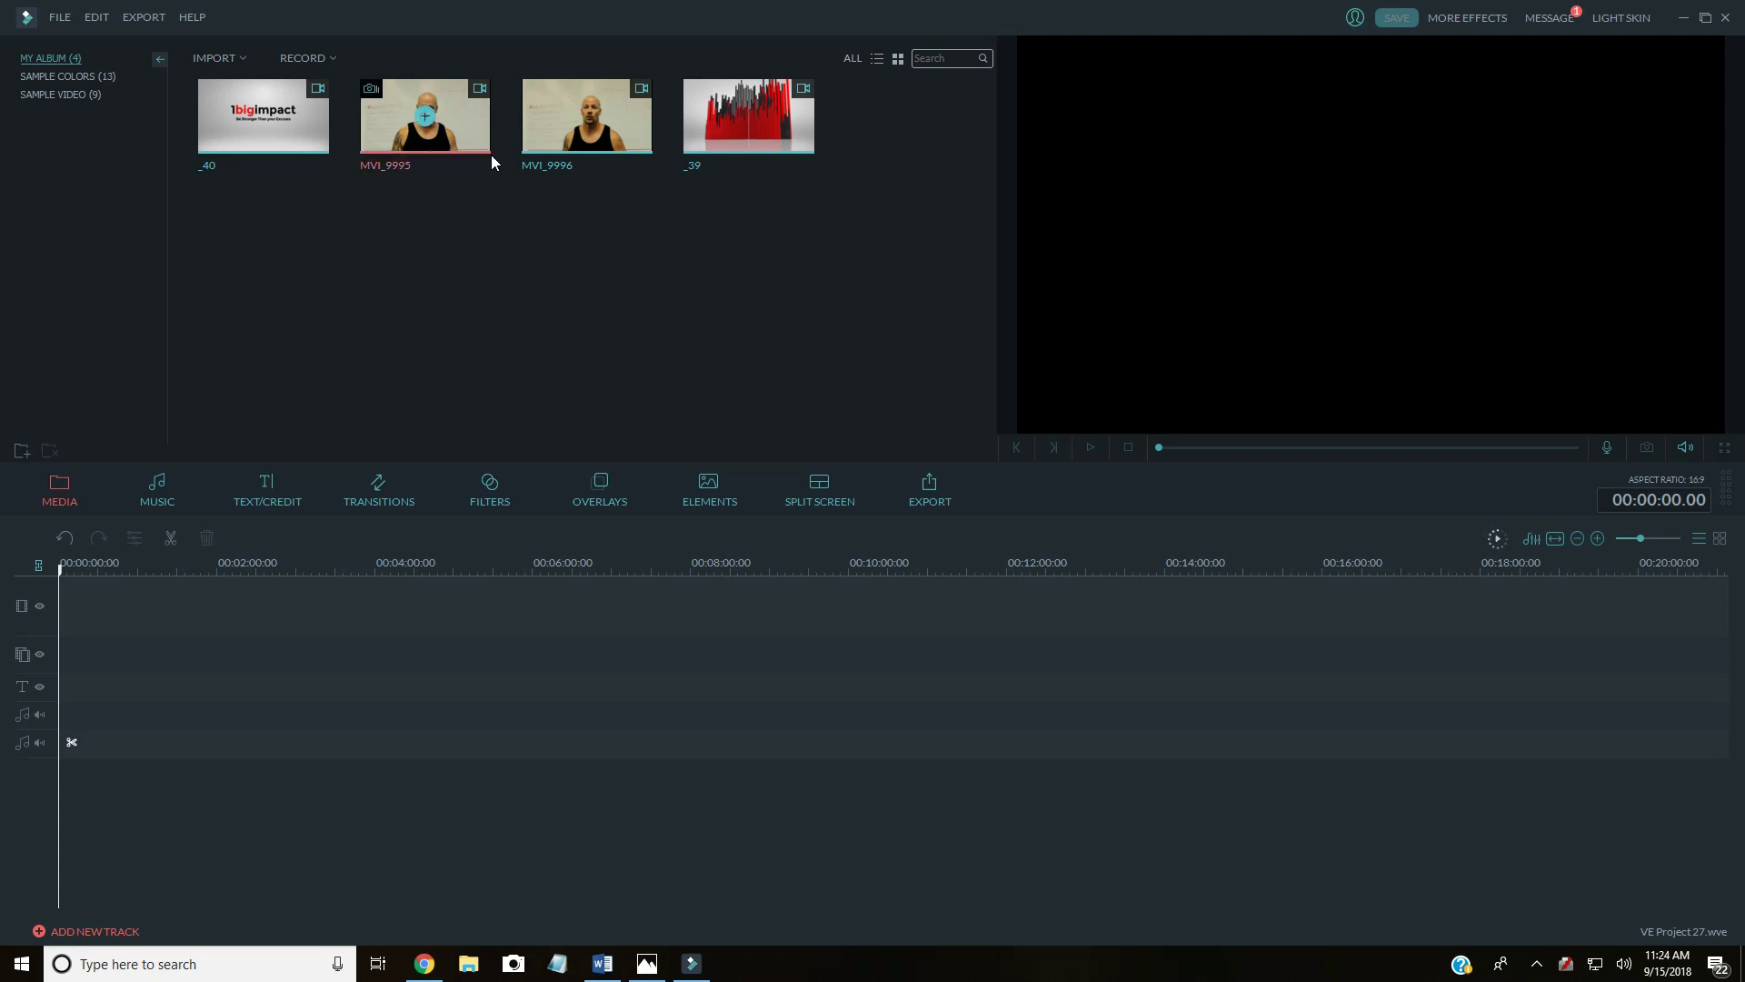
Step: Select all four clips in My Album and delete them
left_click_drag(927, 208, 278, 109)
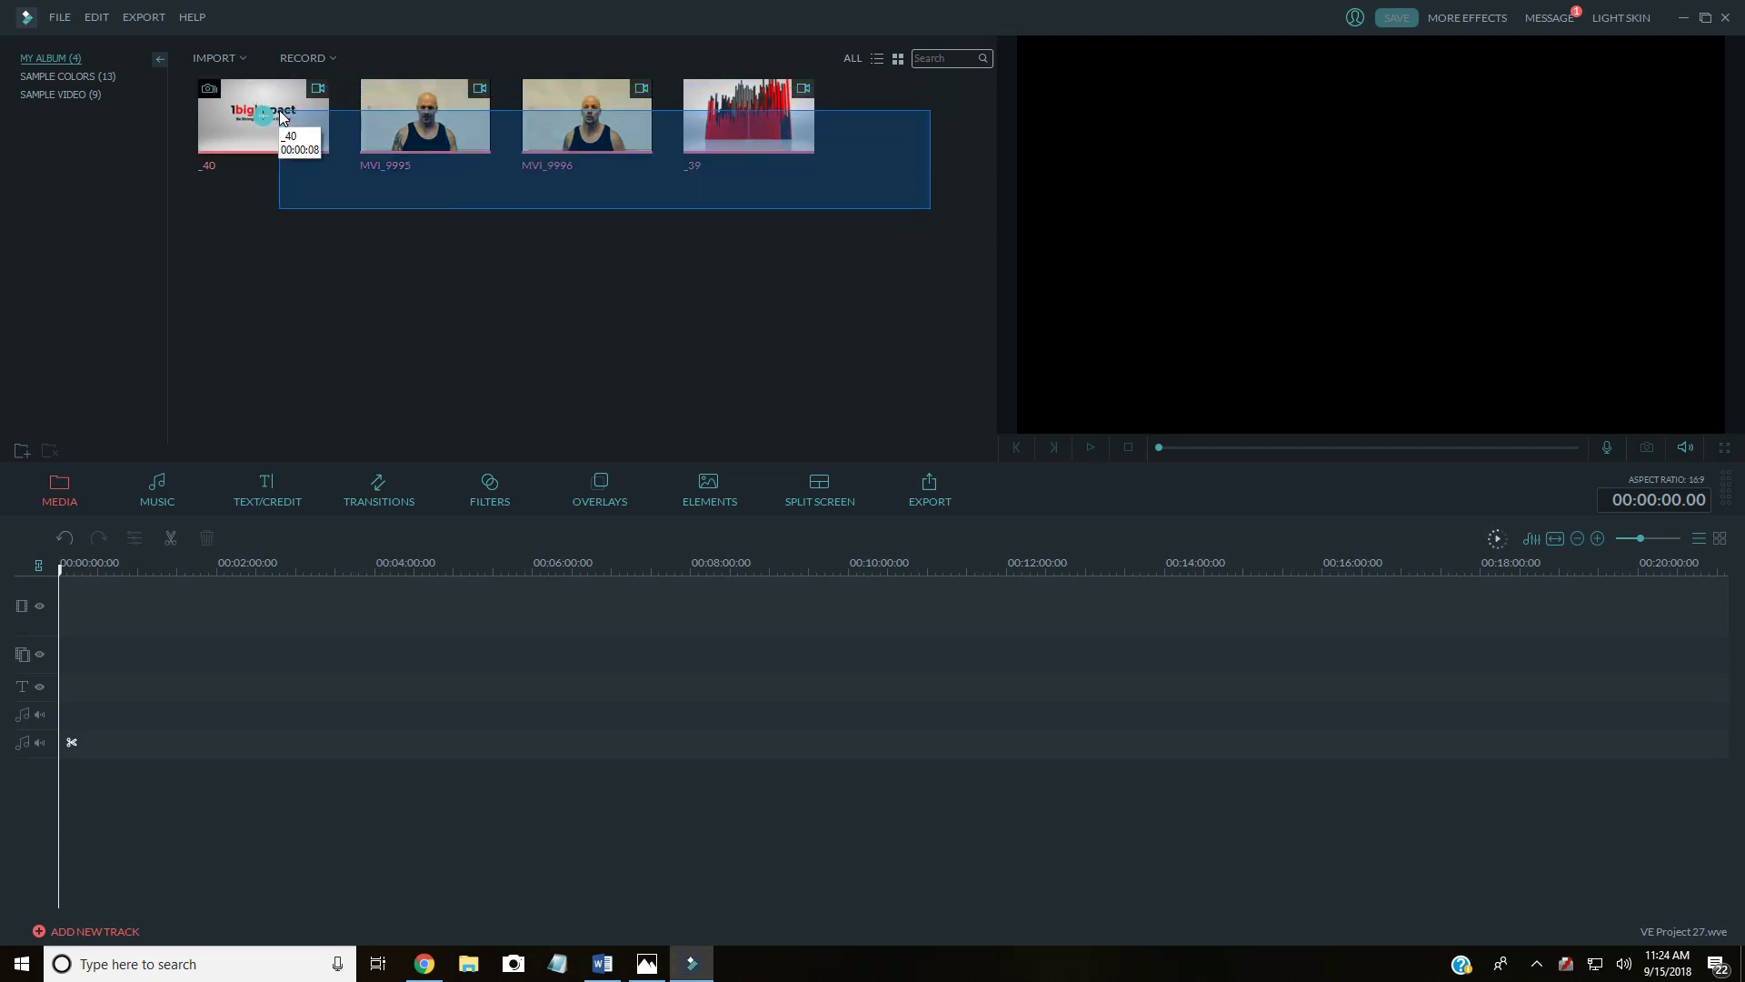
right_click(279, 109)
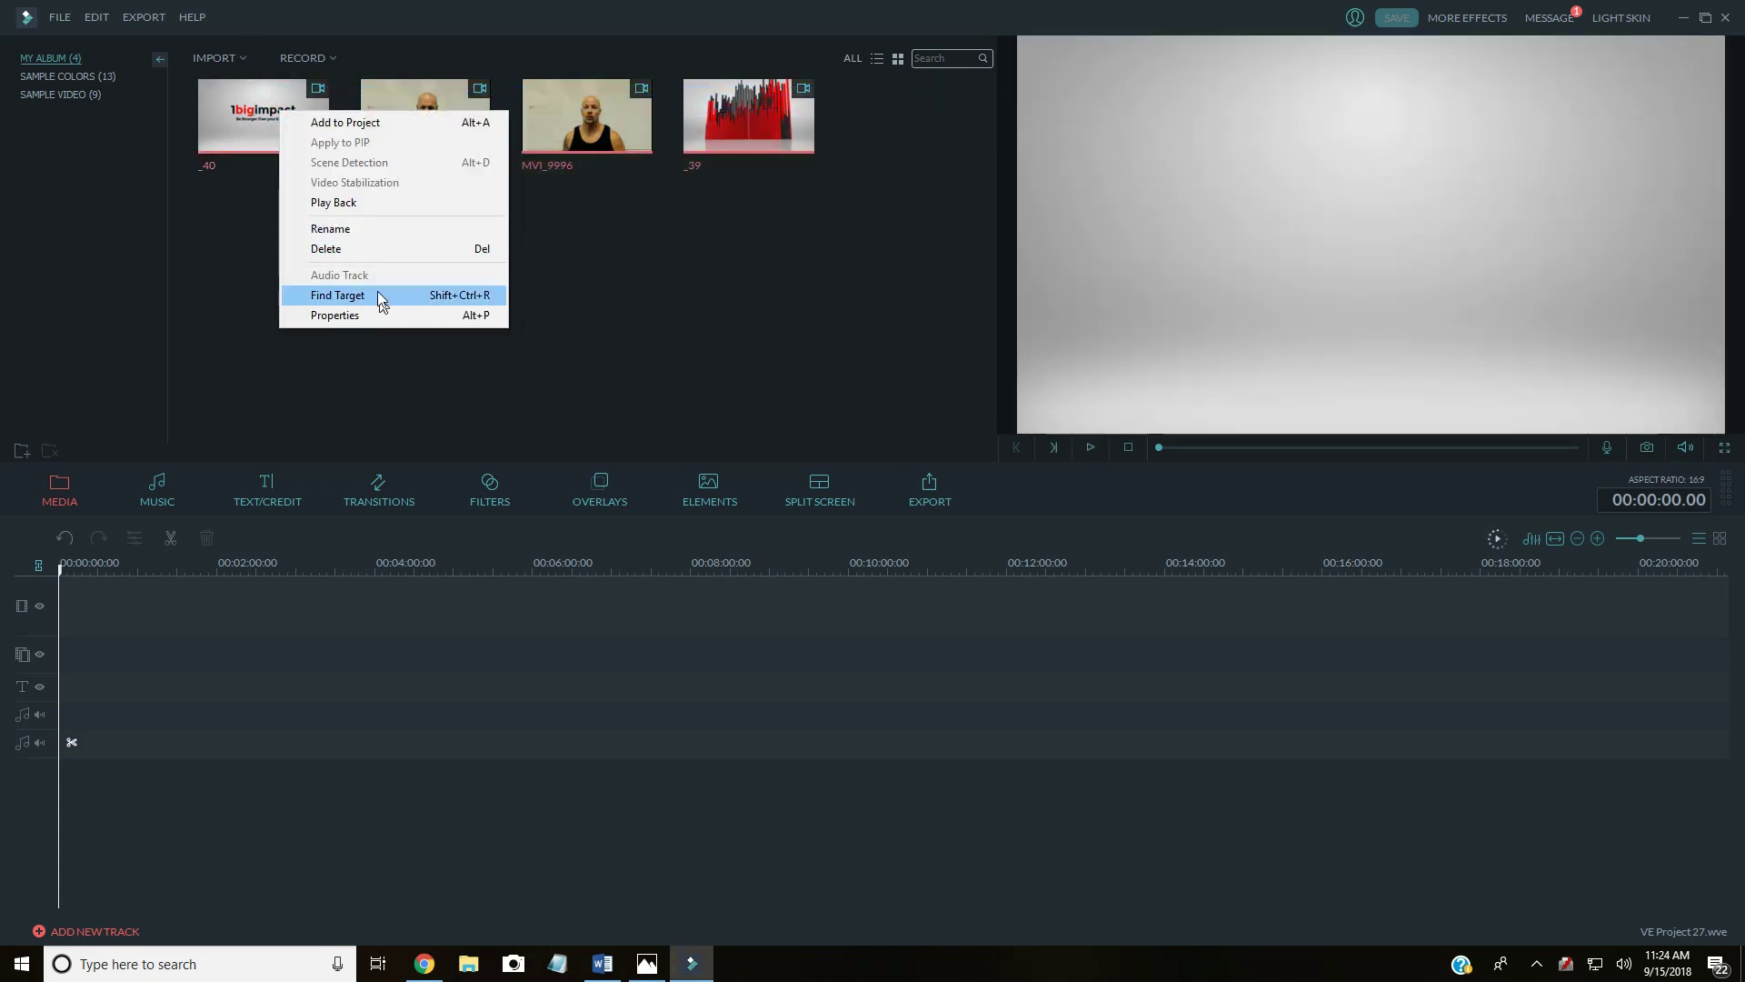
left_click(374, 254)
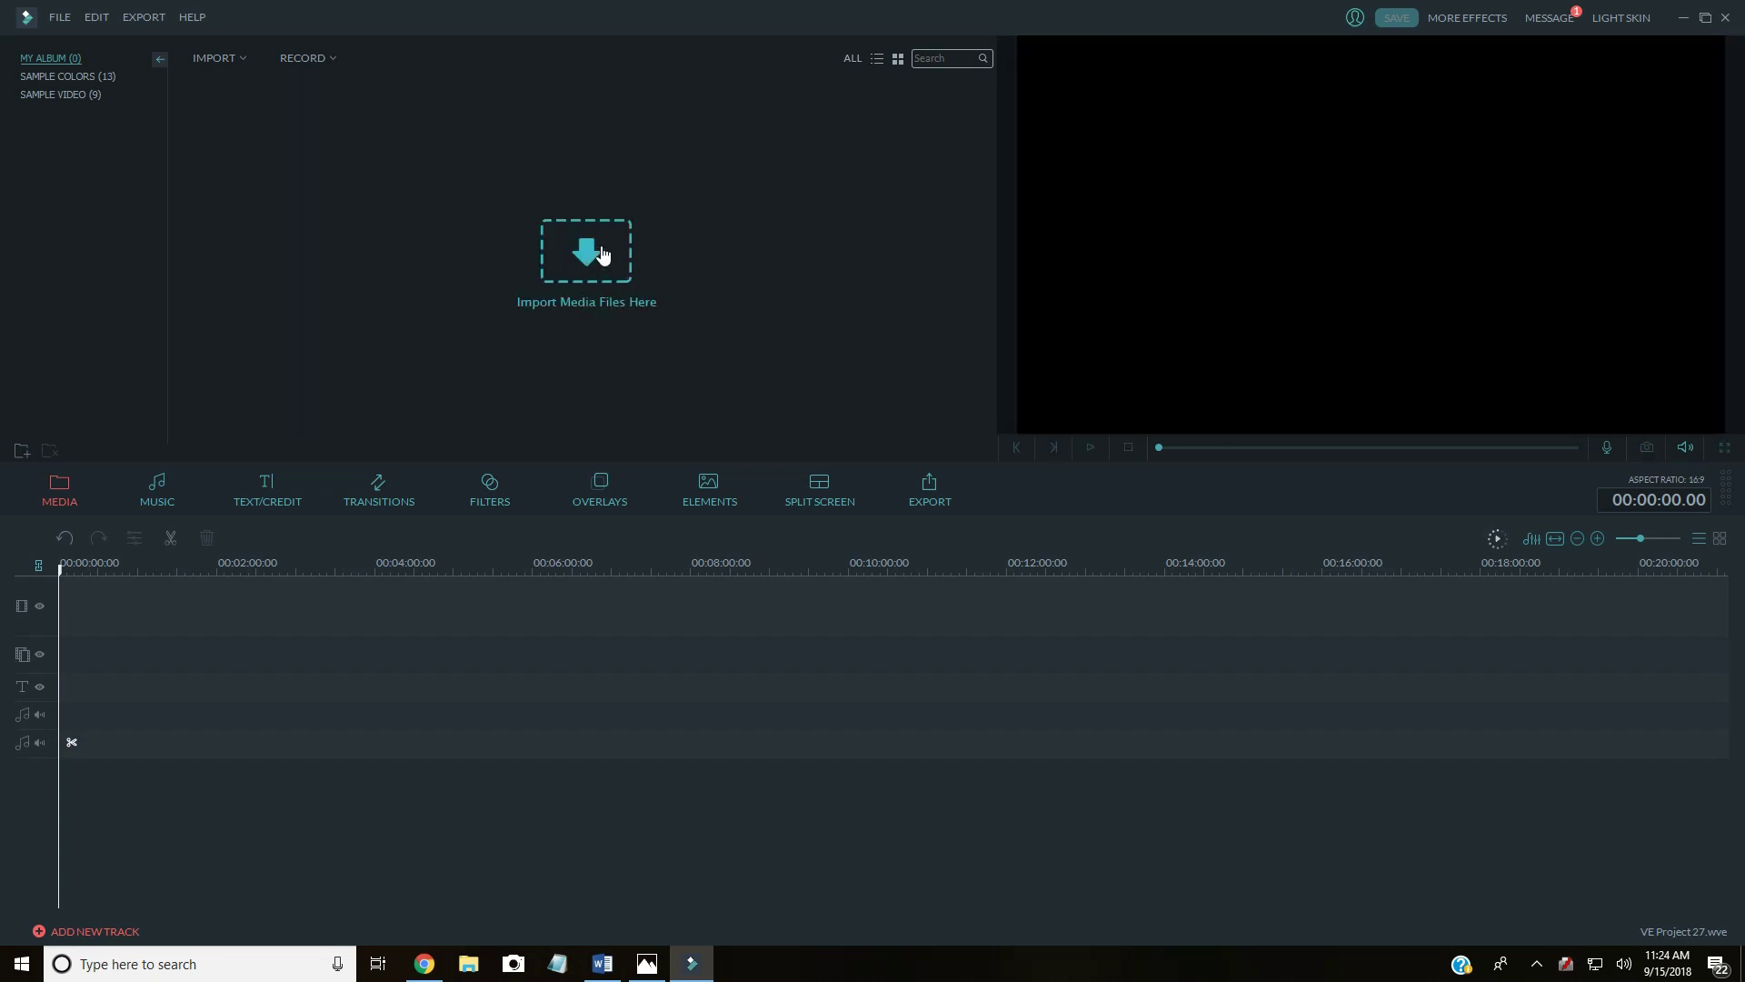
Step: Bring up the Import Media Files dialog from the File menu
left_click(206, 58)
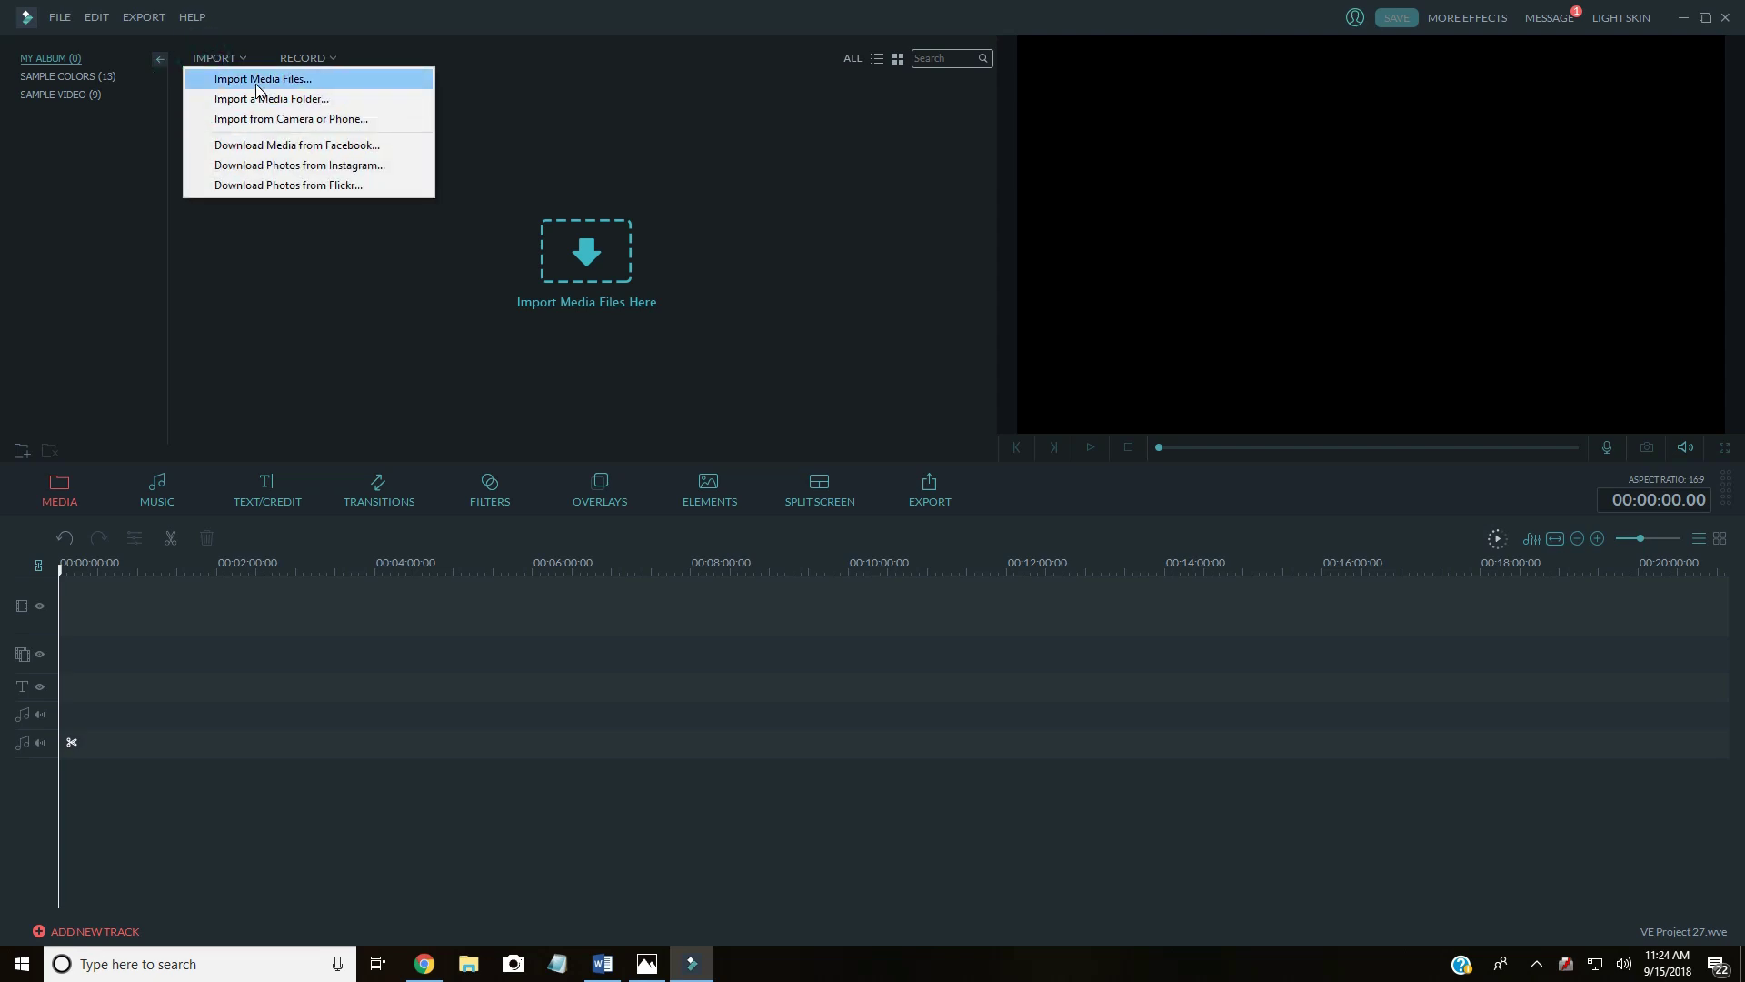
left_click(67, 20)
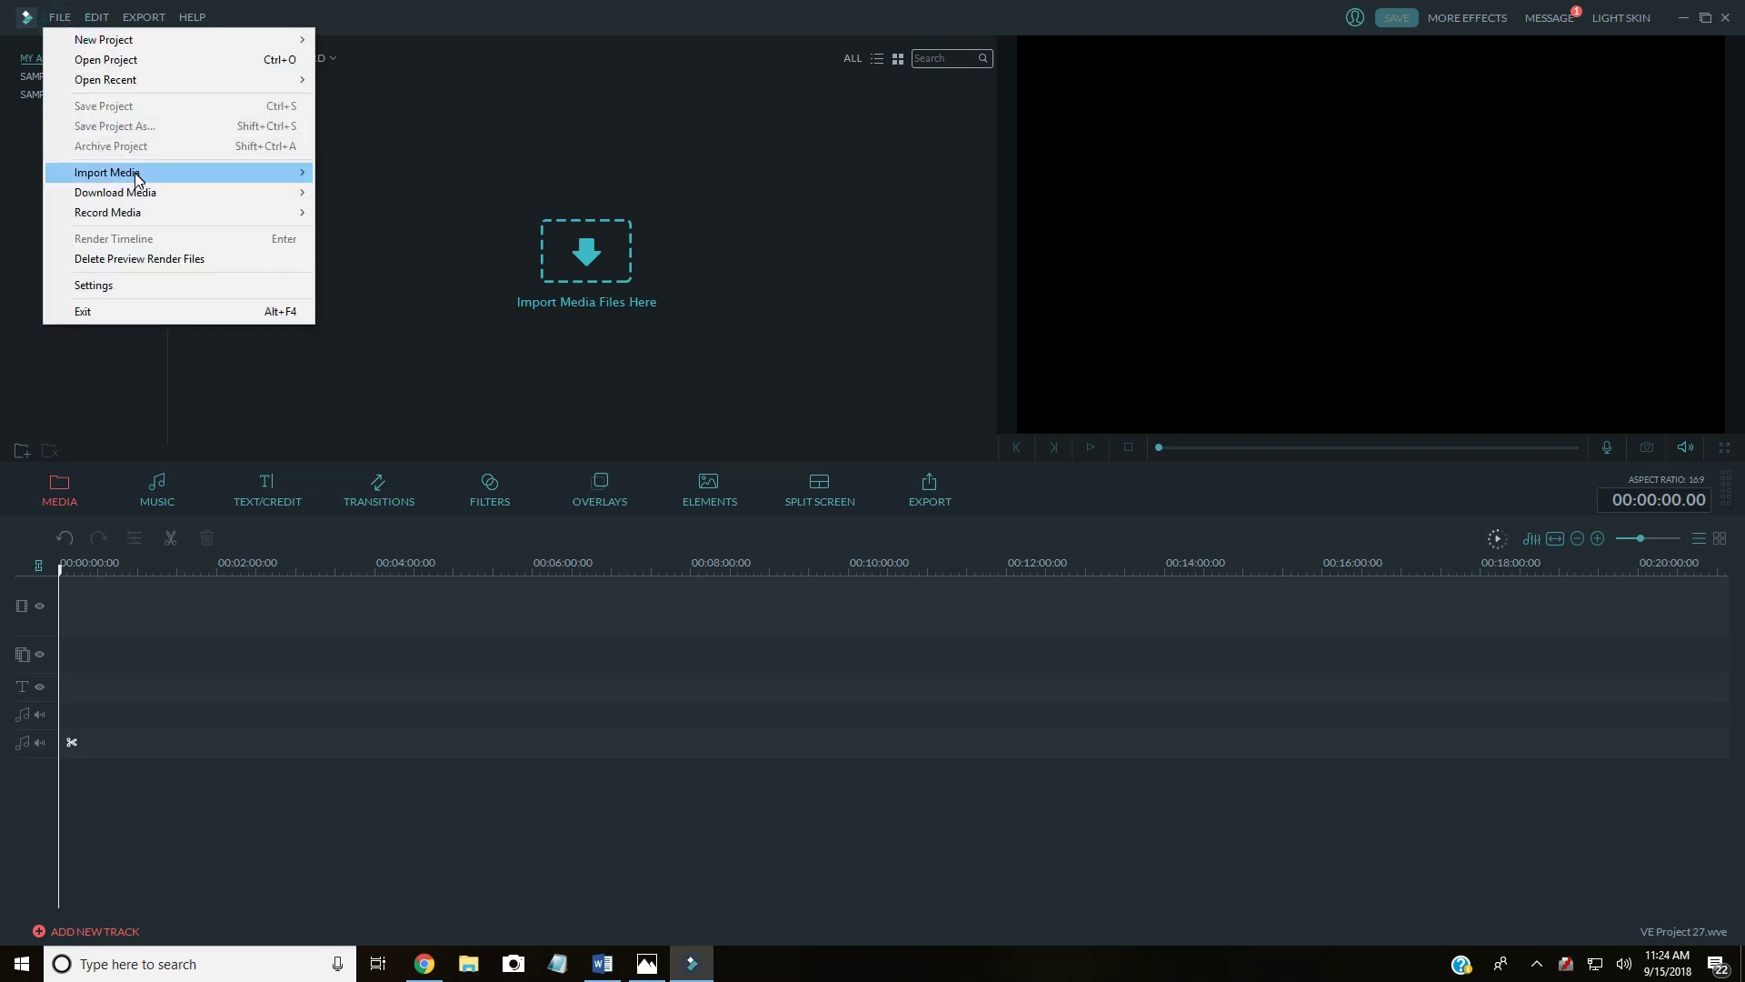
mouse_move(137, 177)
left_click(391, 175)
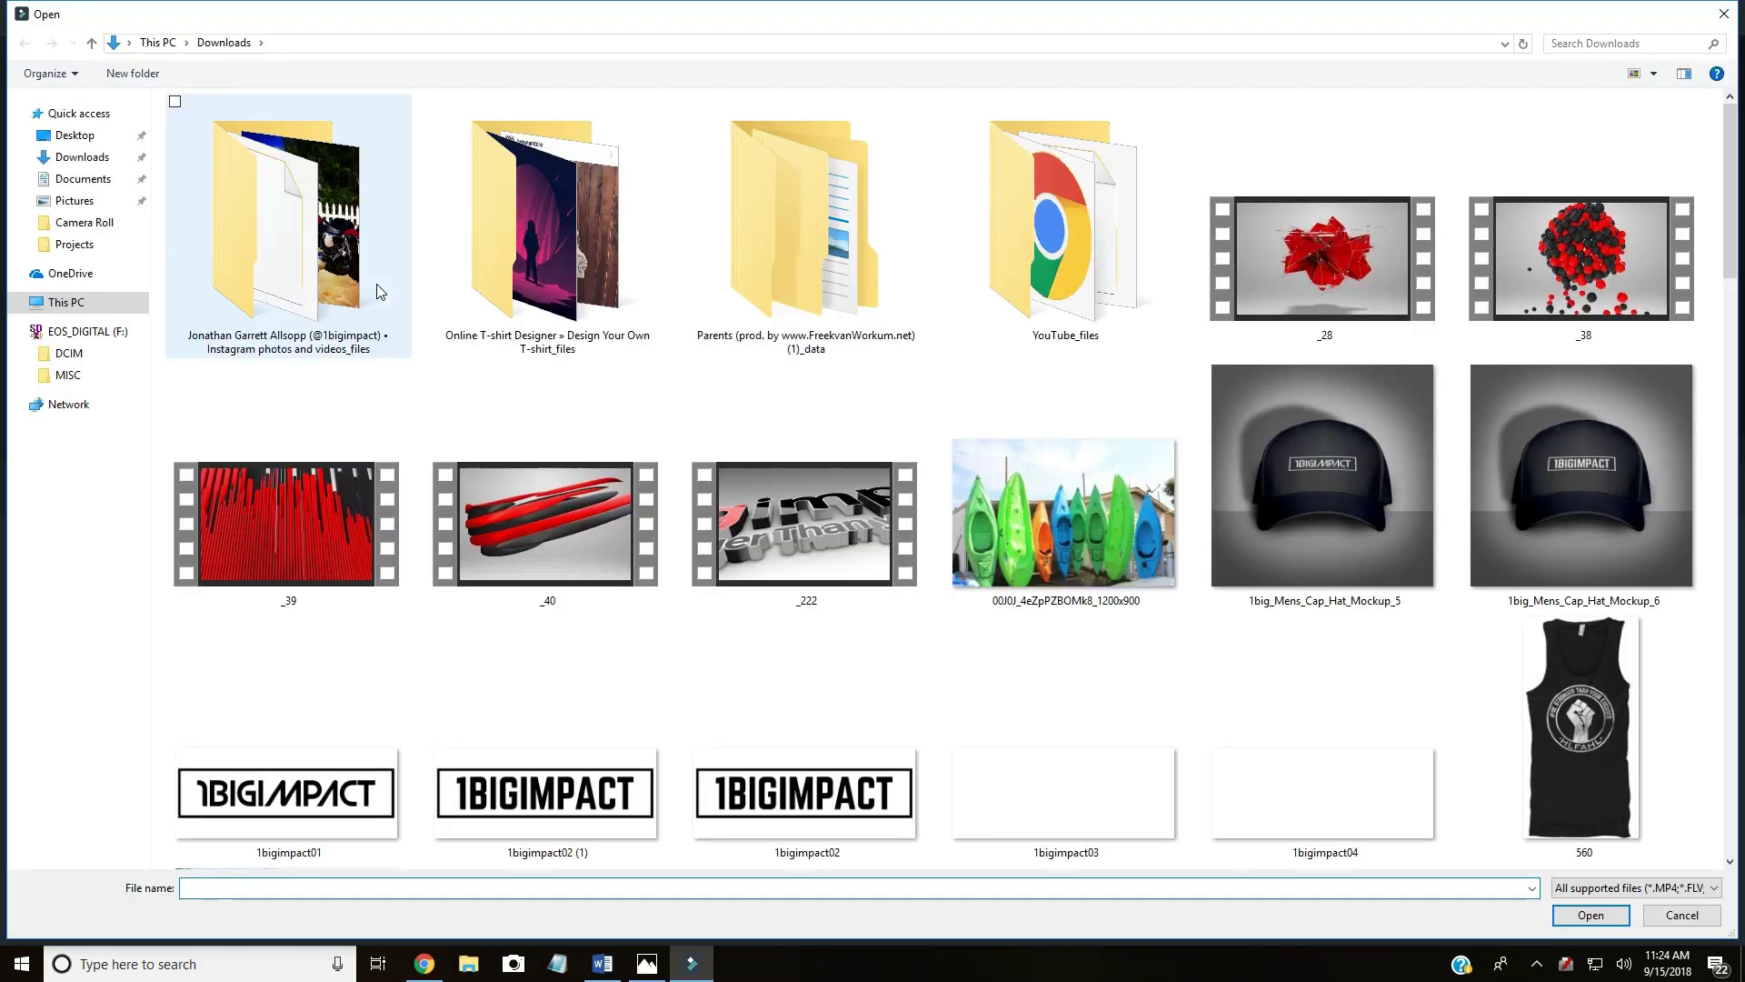
Step: Import 1big_Mens_Cap_Hat_Mockup_5 from the Downloads folder
double_click(1377, 475)
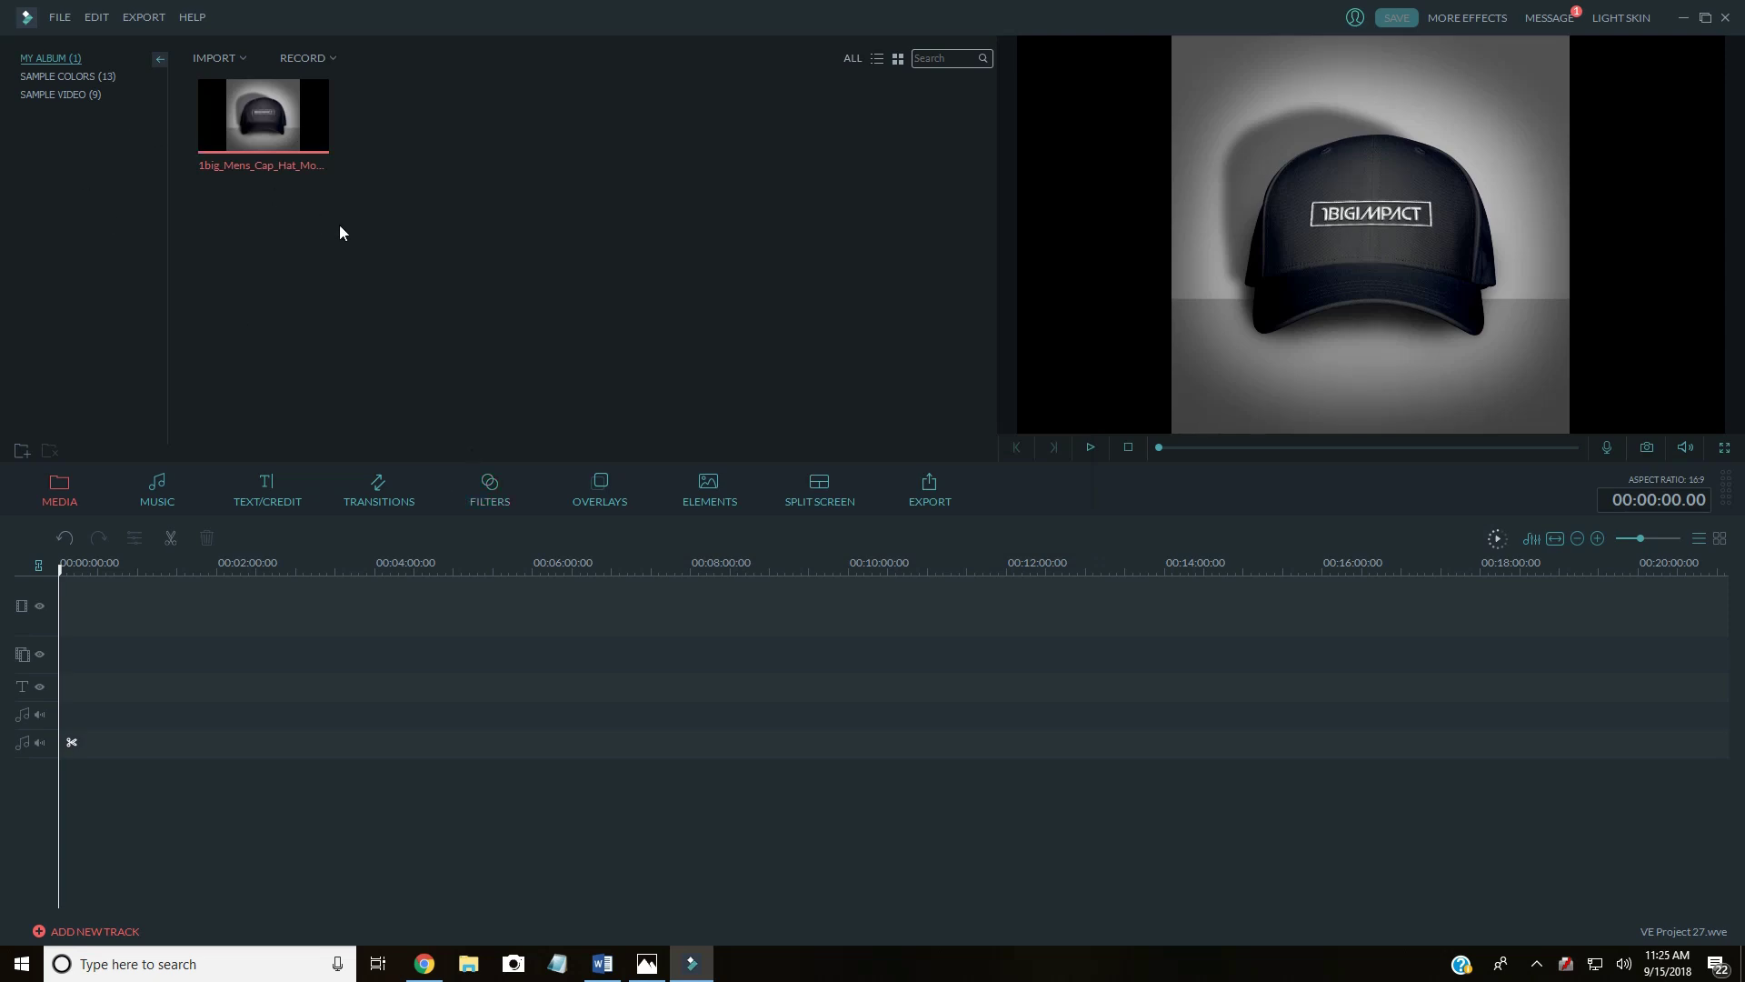
Step: Place the cap mockup image at the start of the video track and zoom the timeline in
mouse_move(314, 127)
mouse_move(315, 127)
left_mouse_down()
mouse_move(317, 287)
mouse_move(147, 623)
mouse_move(104, 576)
left_mouse_up()
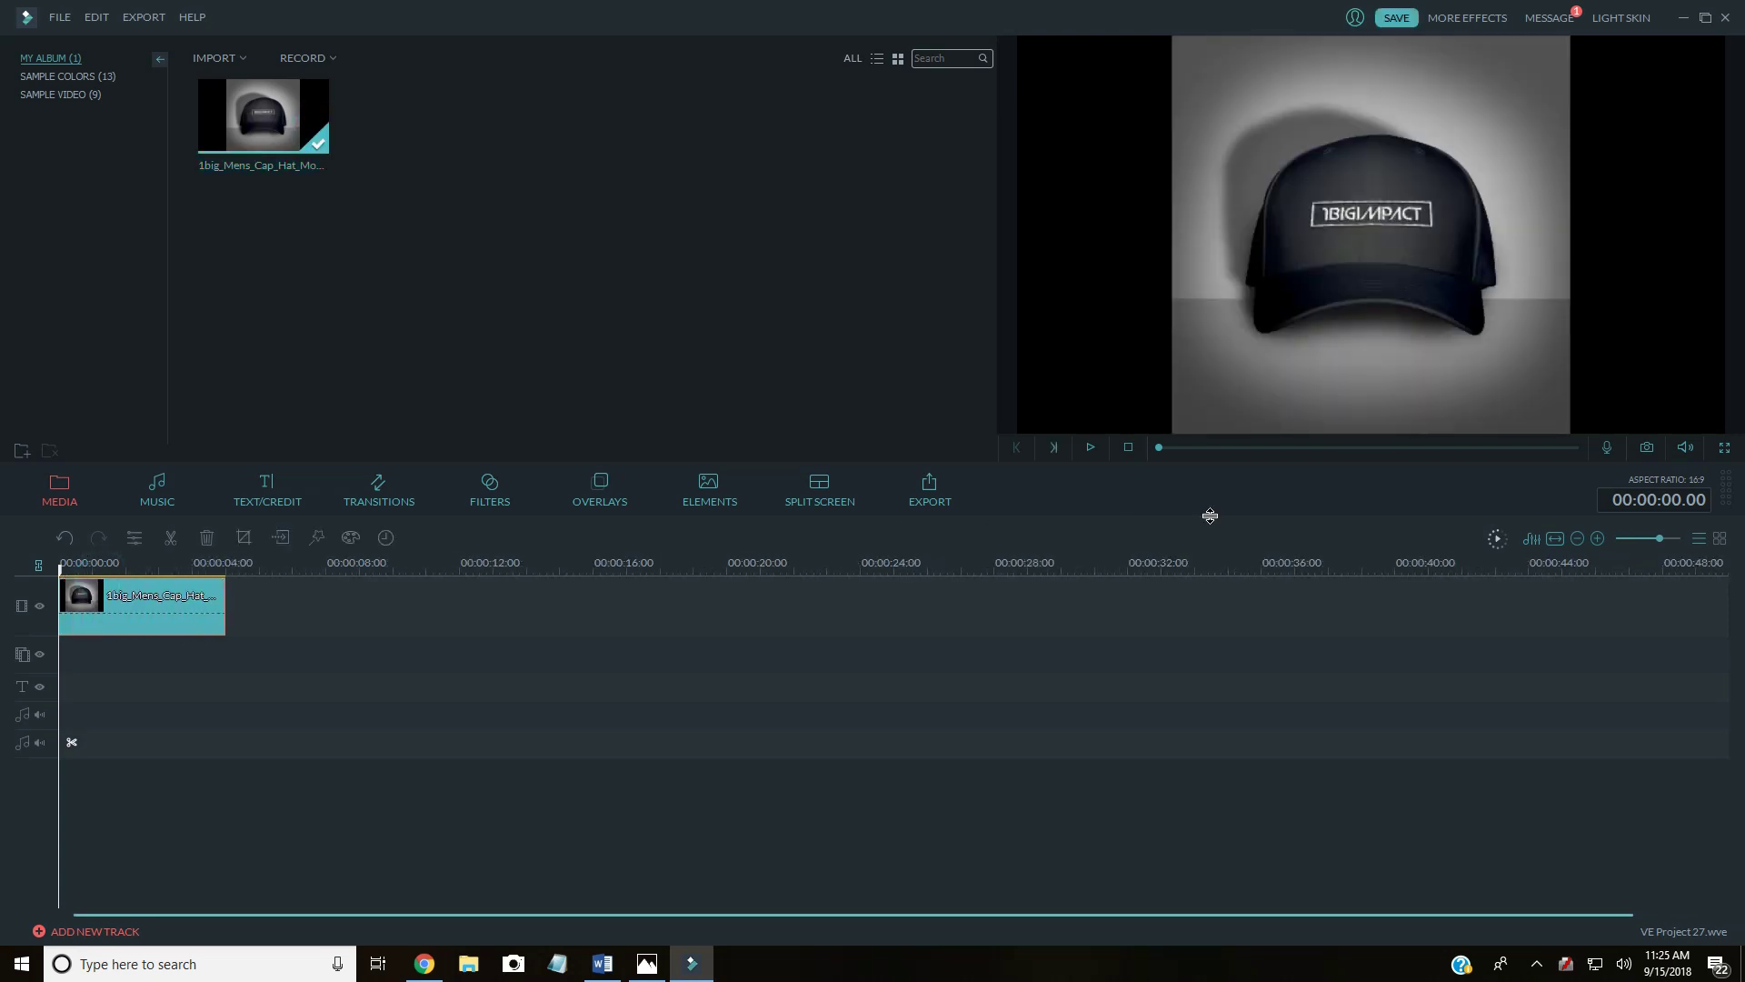
scroll(312, 572, "up", 5)
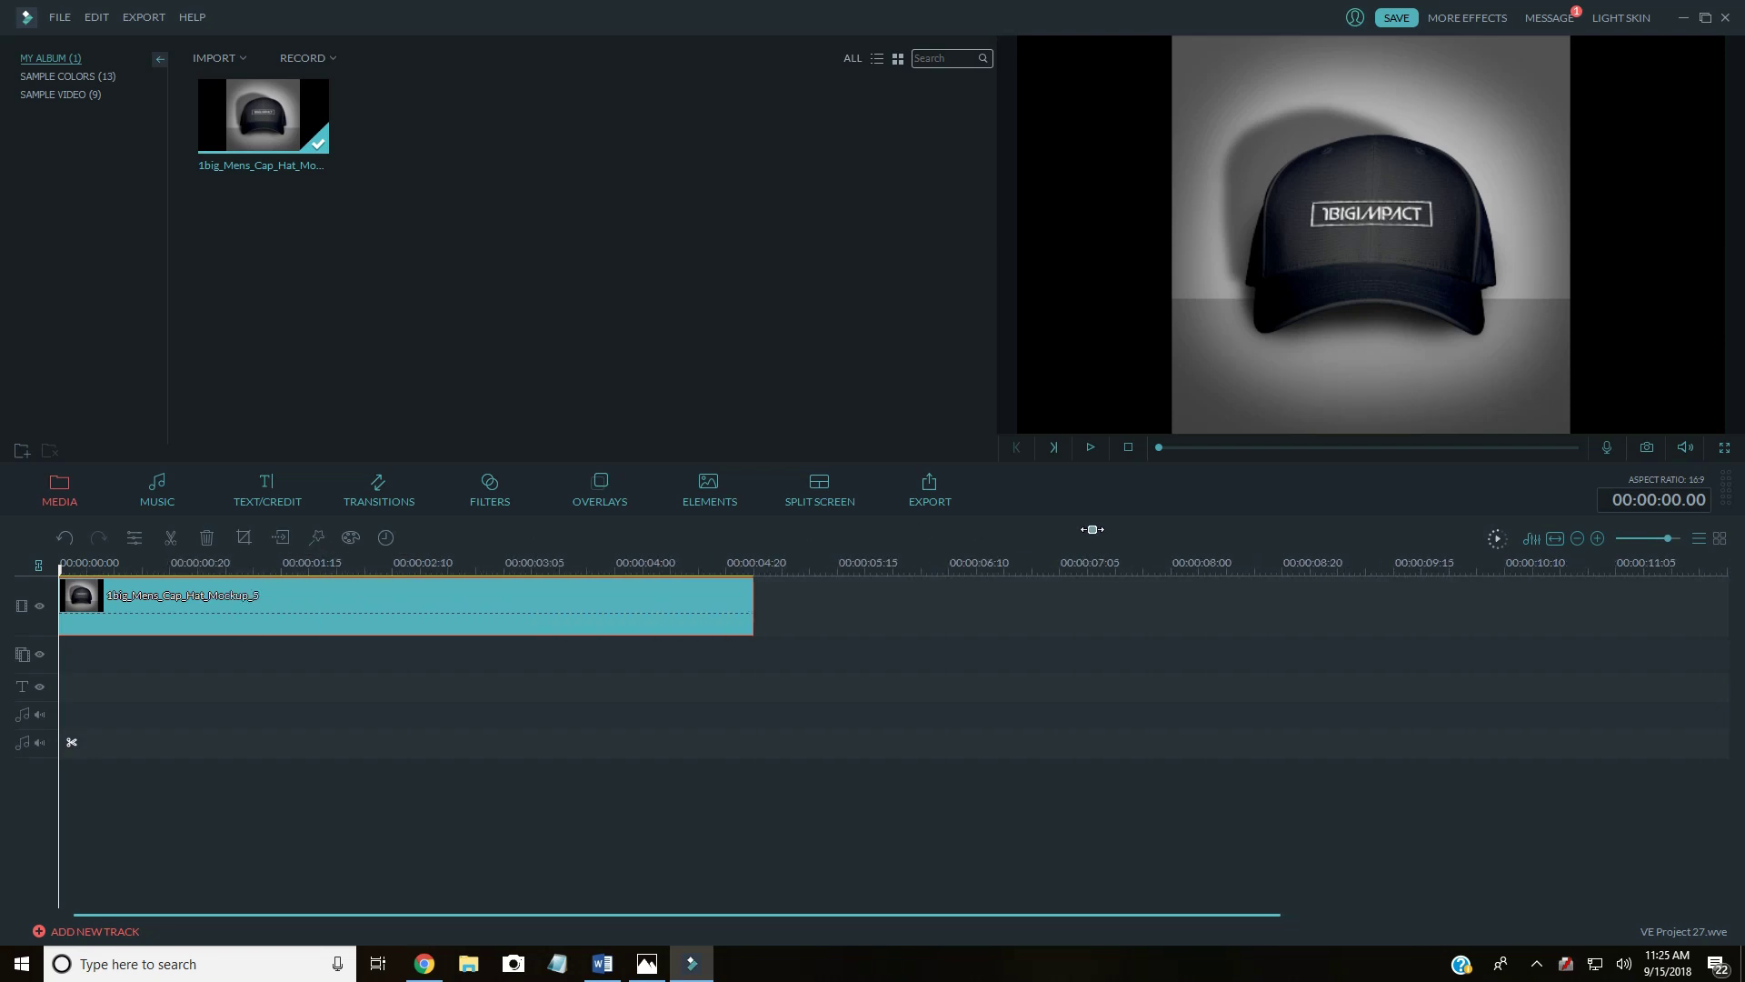
scroll(795, 554, "up", 2)
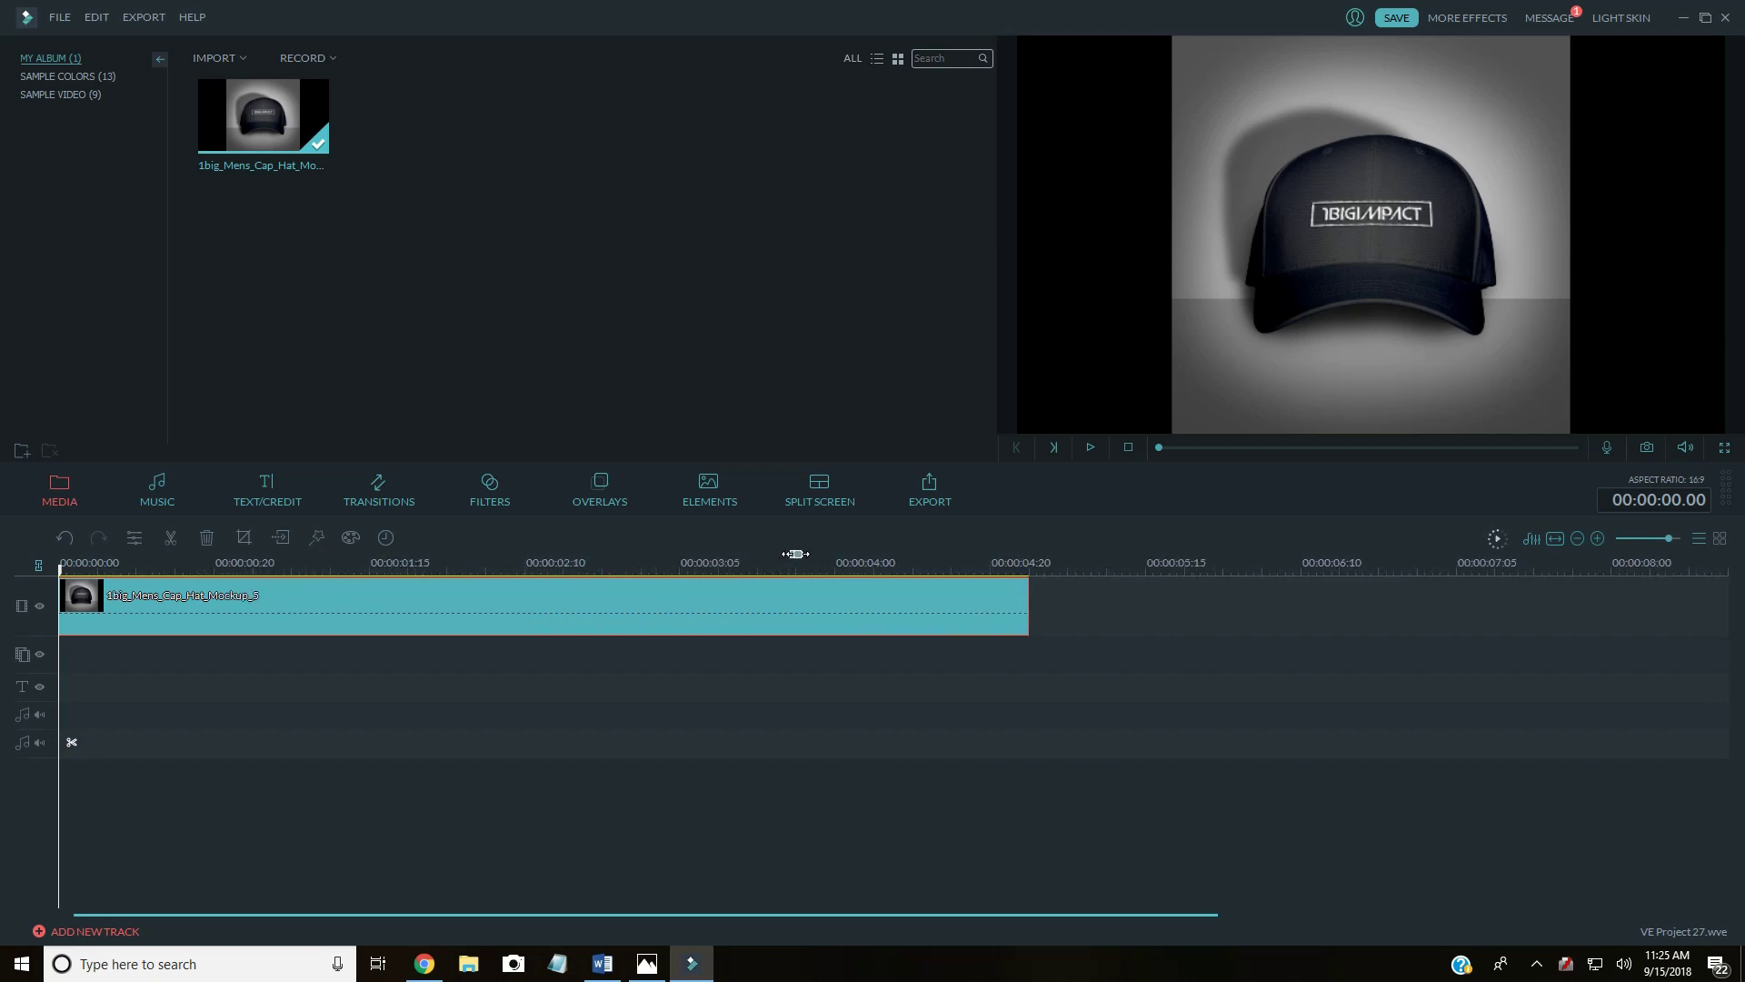
scroll(795, 553, "up", 3)
left_click(841, 723)
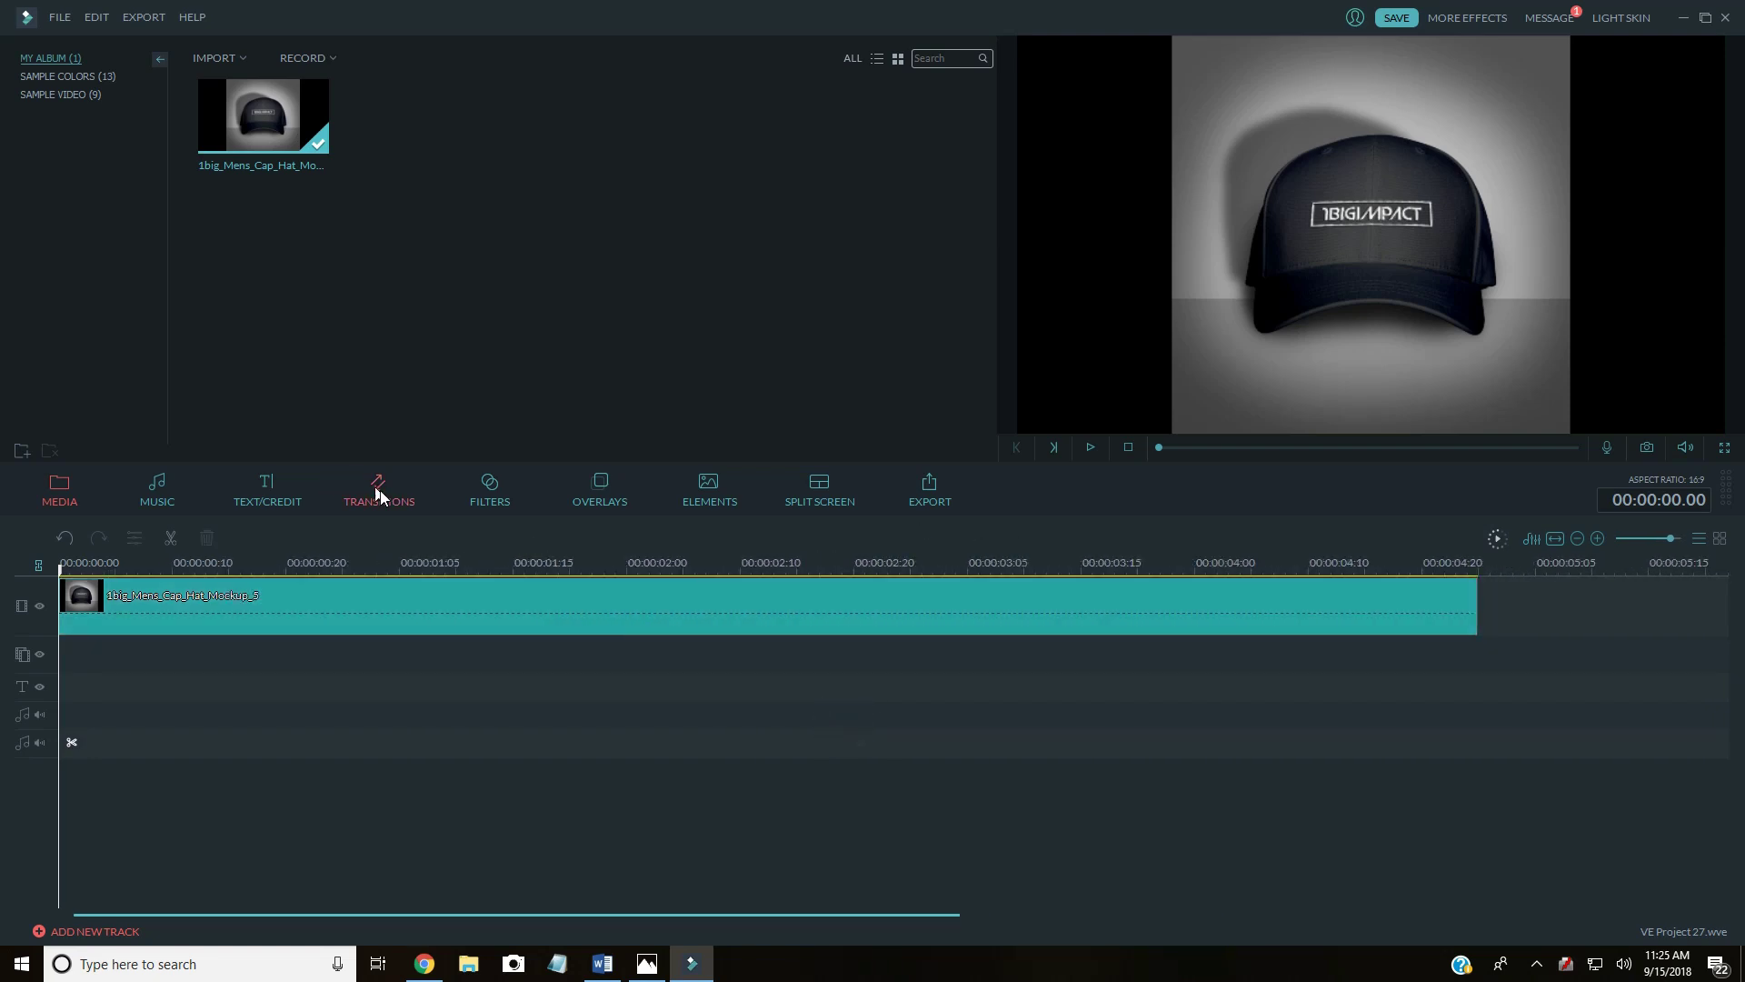
Step: Drag the Title 29 template from TEXT/CREDIT onto the title track, matching the cap clip's length
left_click(273, 489)
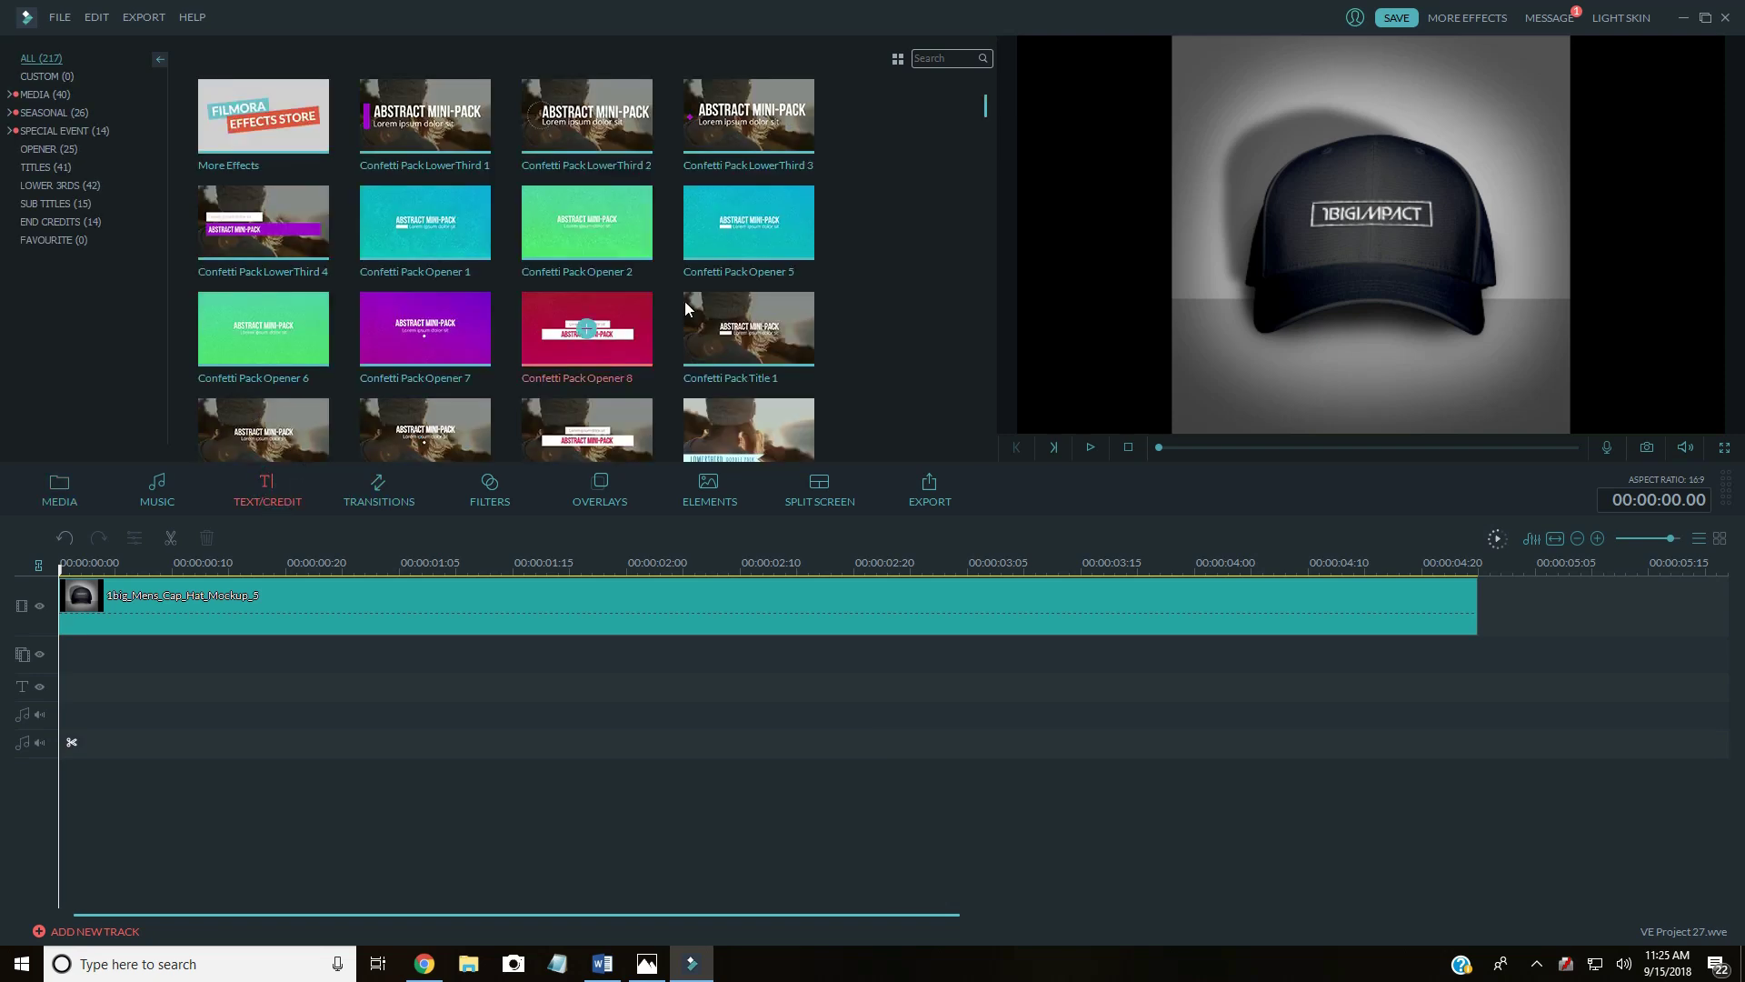
scroll(950, 284, "down", 10)
scroll(952, 285, "down", 5)
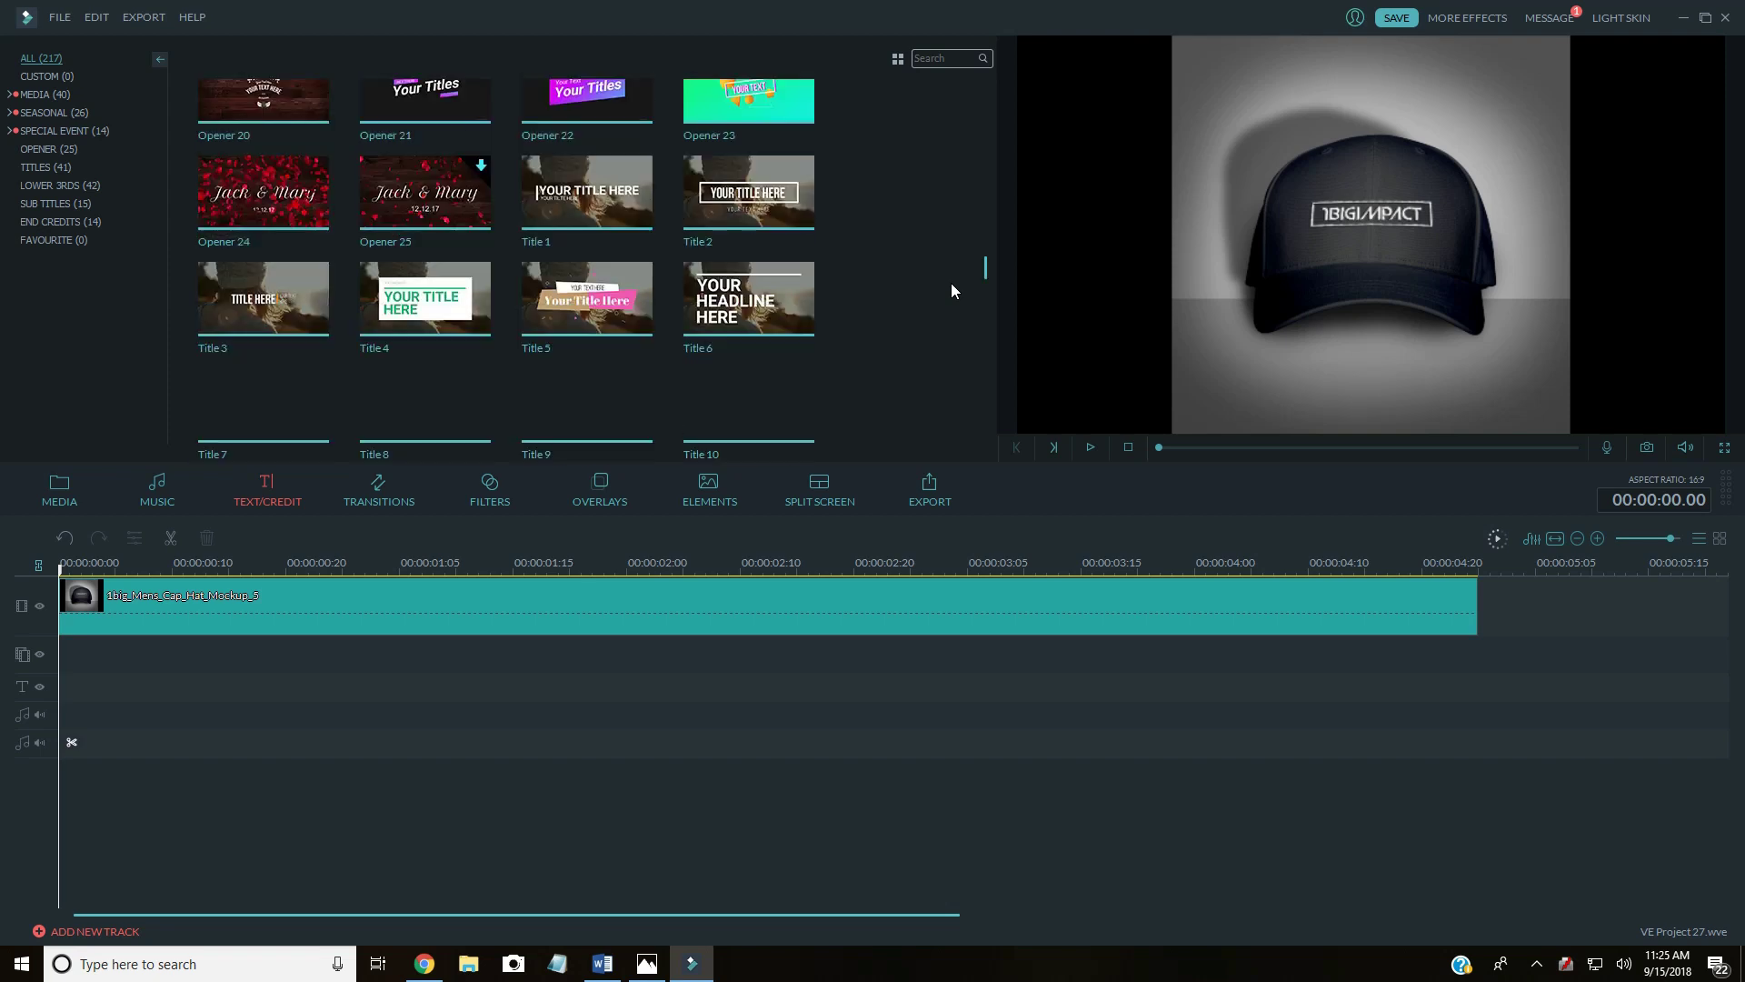
scroll(952, 285, "down", 6)
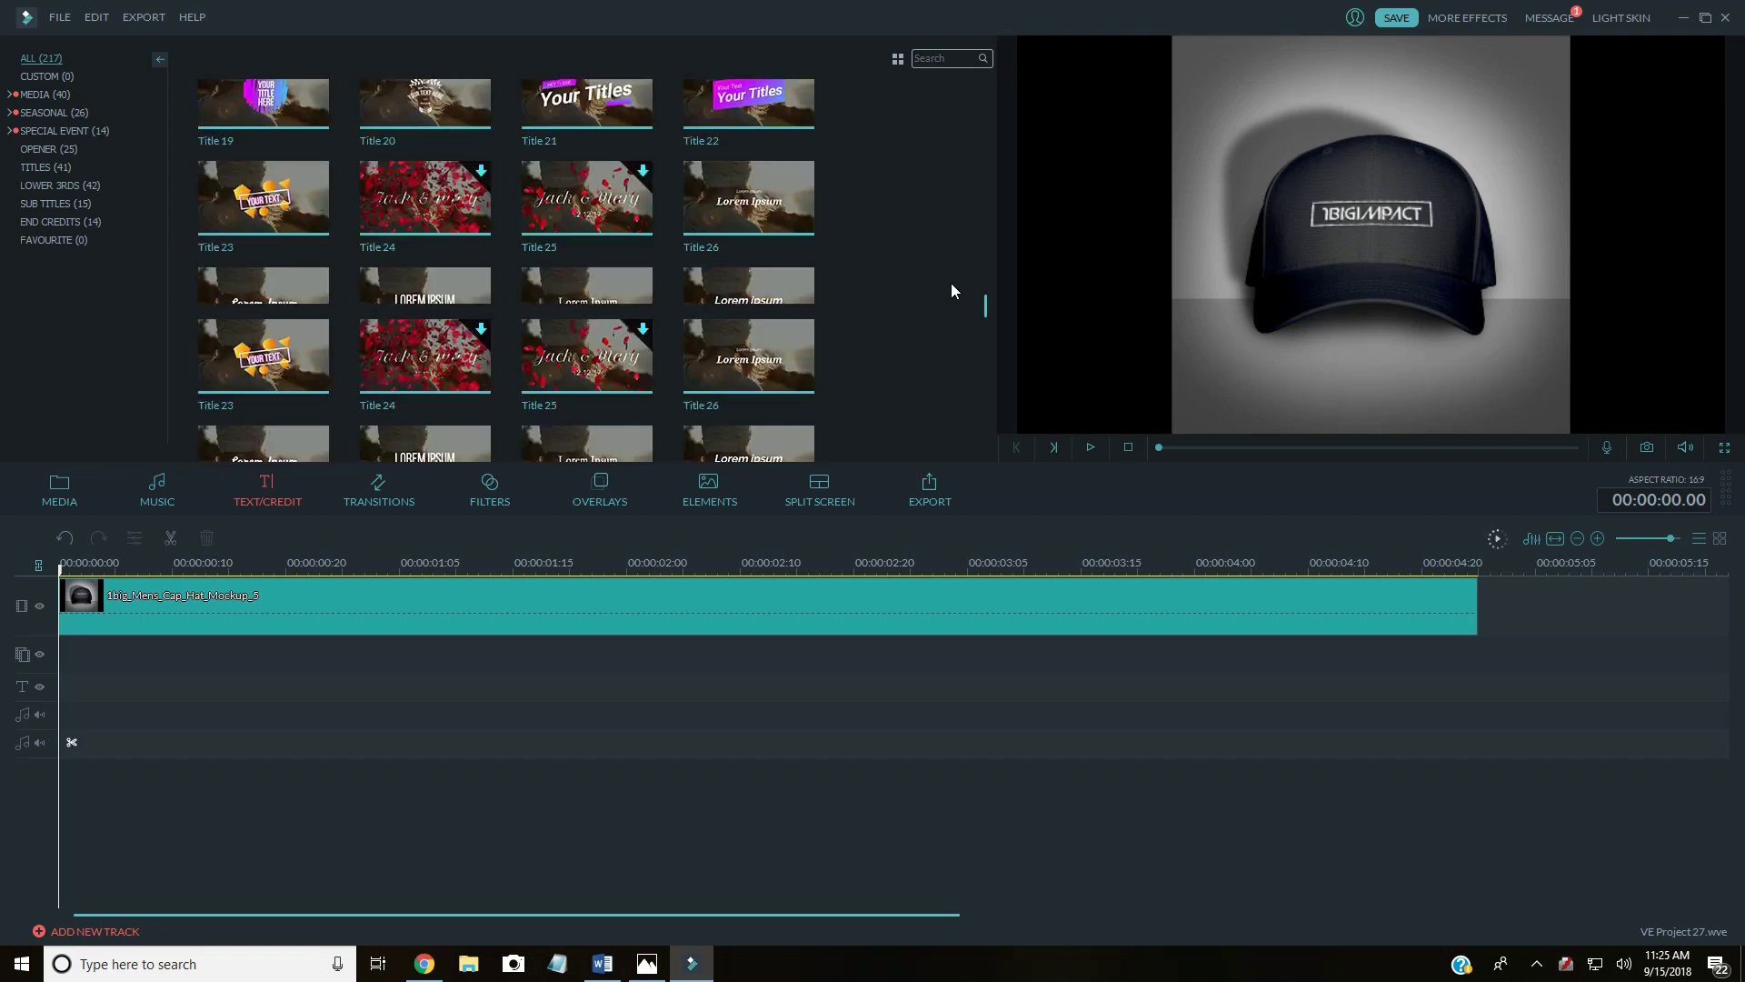
scroll(952, 285, "down", 3)
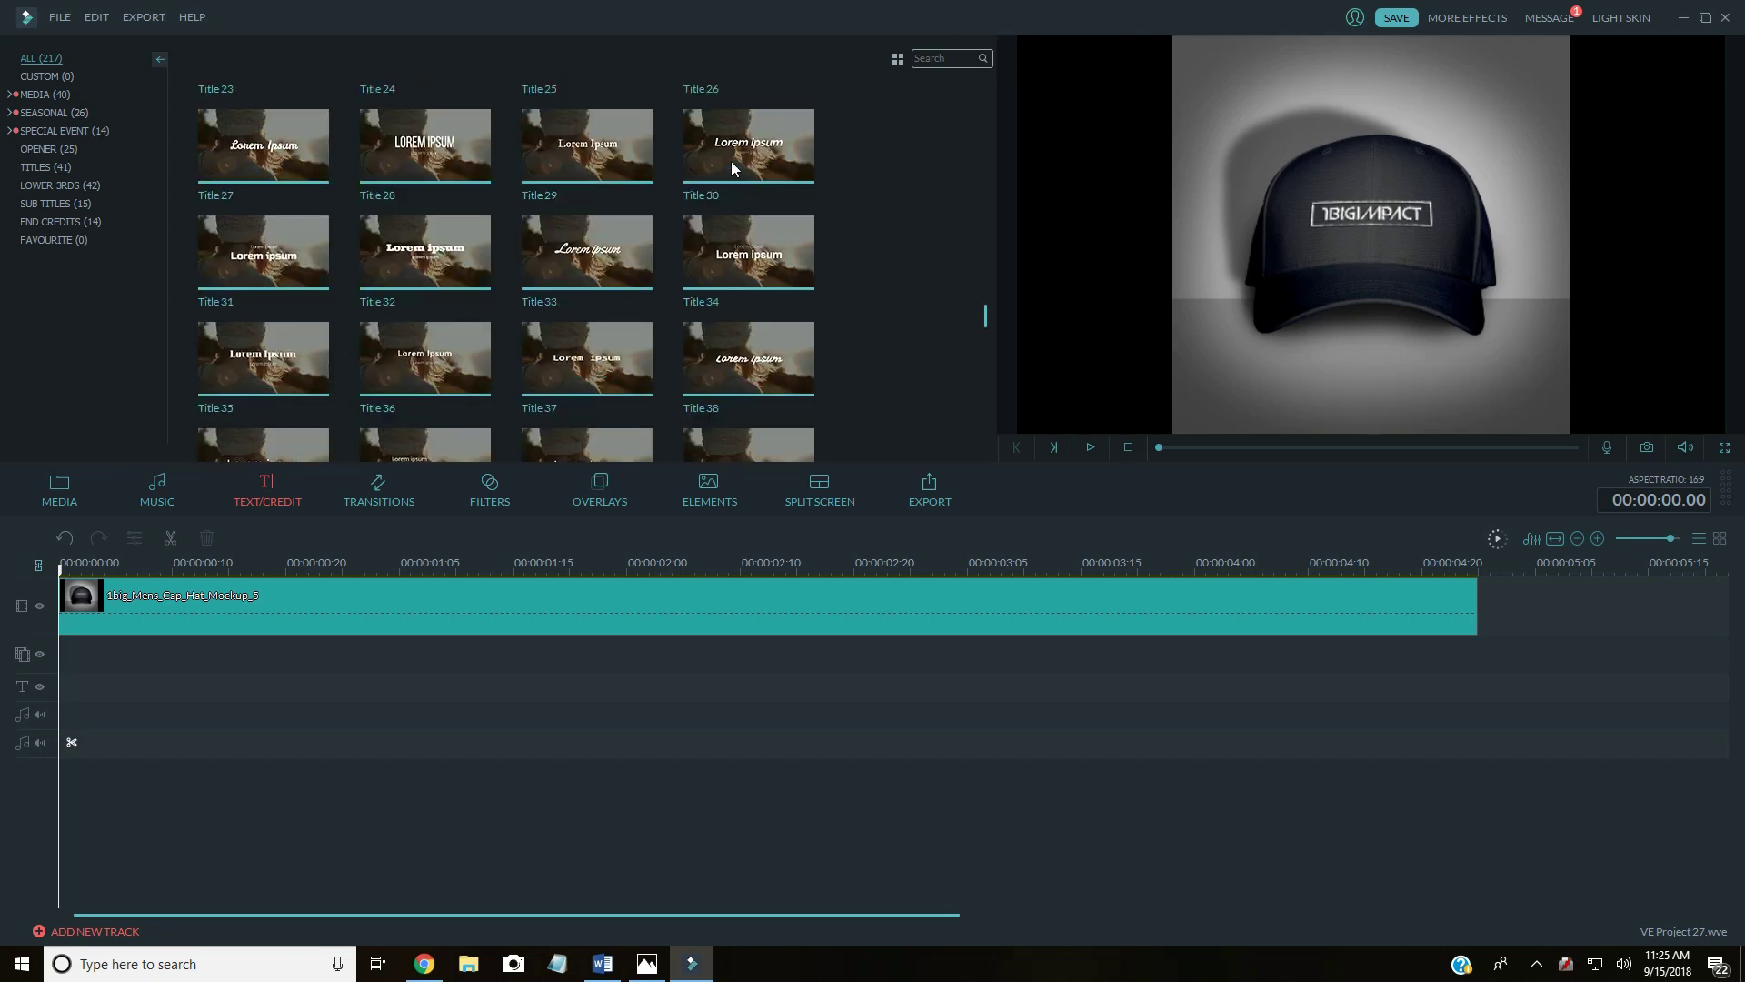
mouse_move(624, 143)
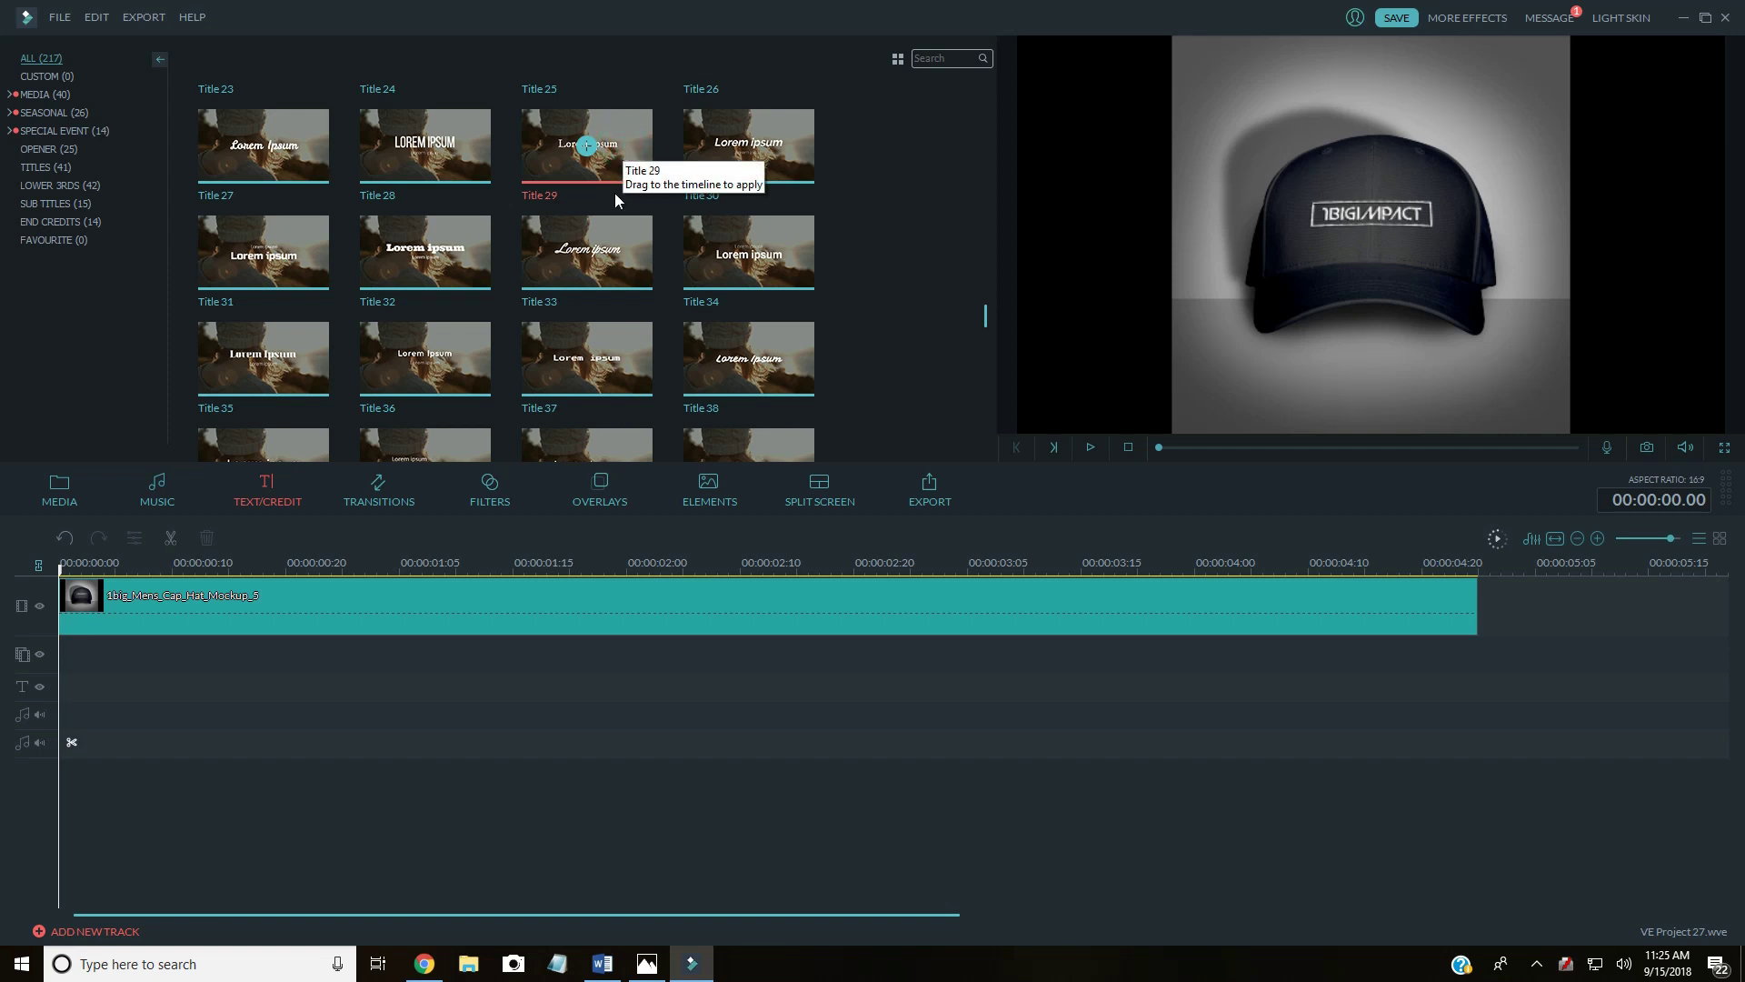
left_click_drag(615, 193, 94, 662)
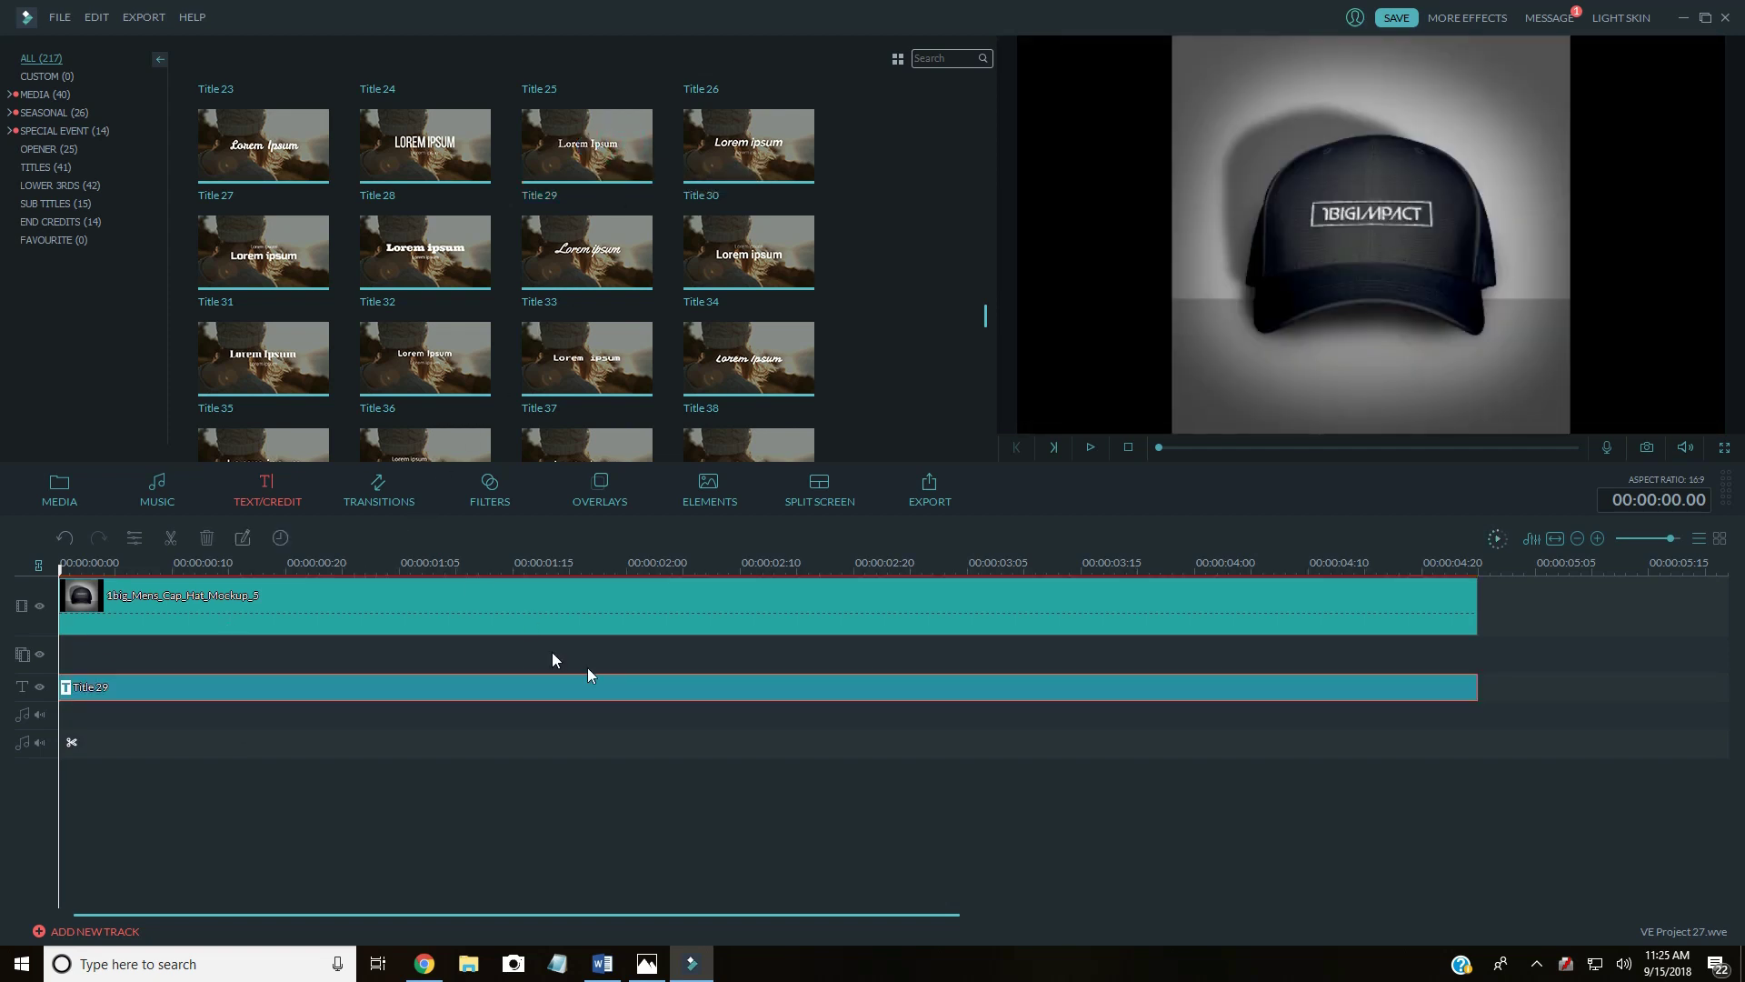
right_click(662, 693)
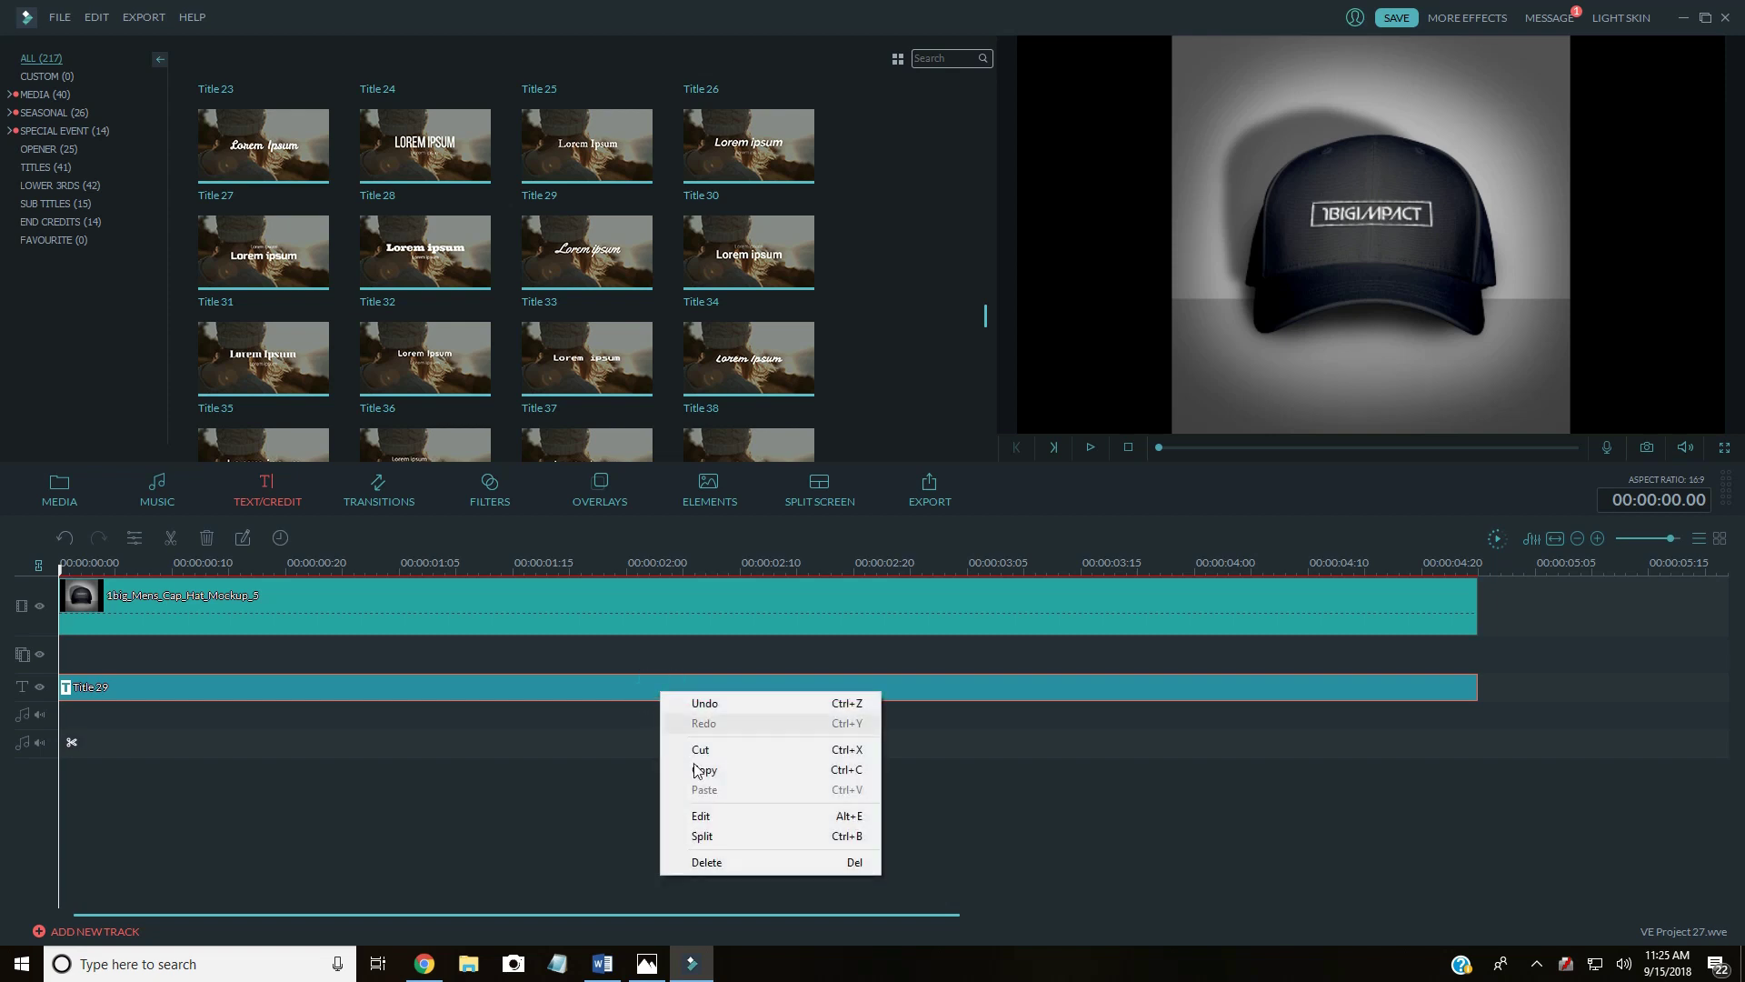
Step: Replace the Lorem Ipsum placeholder with 'Please' and 'Subscribe' on separate lines
left_click(702, 816)
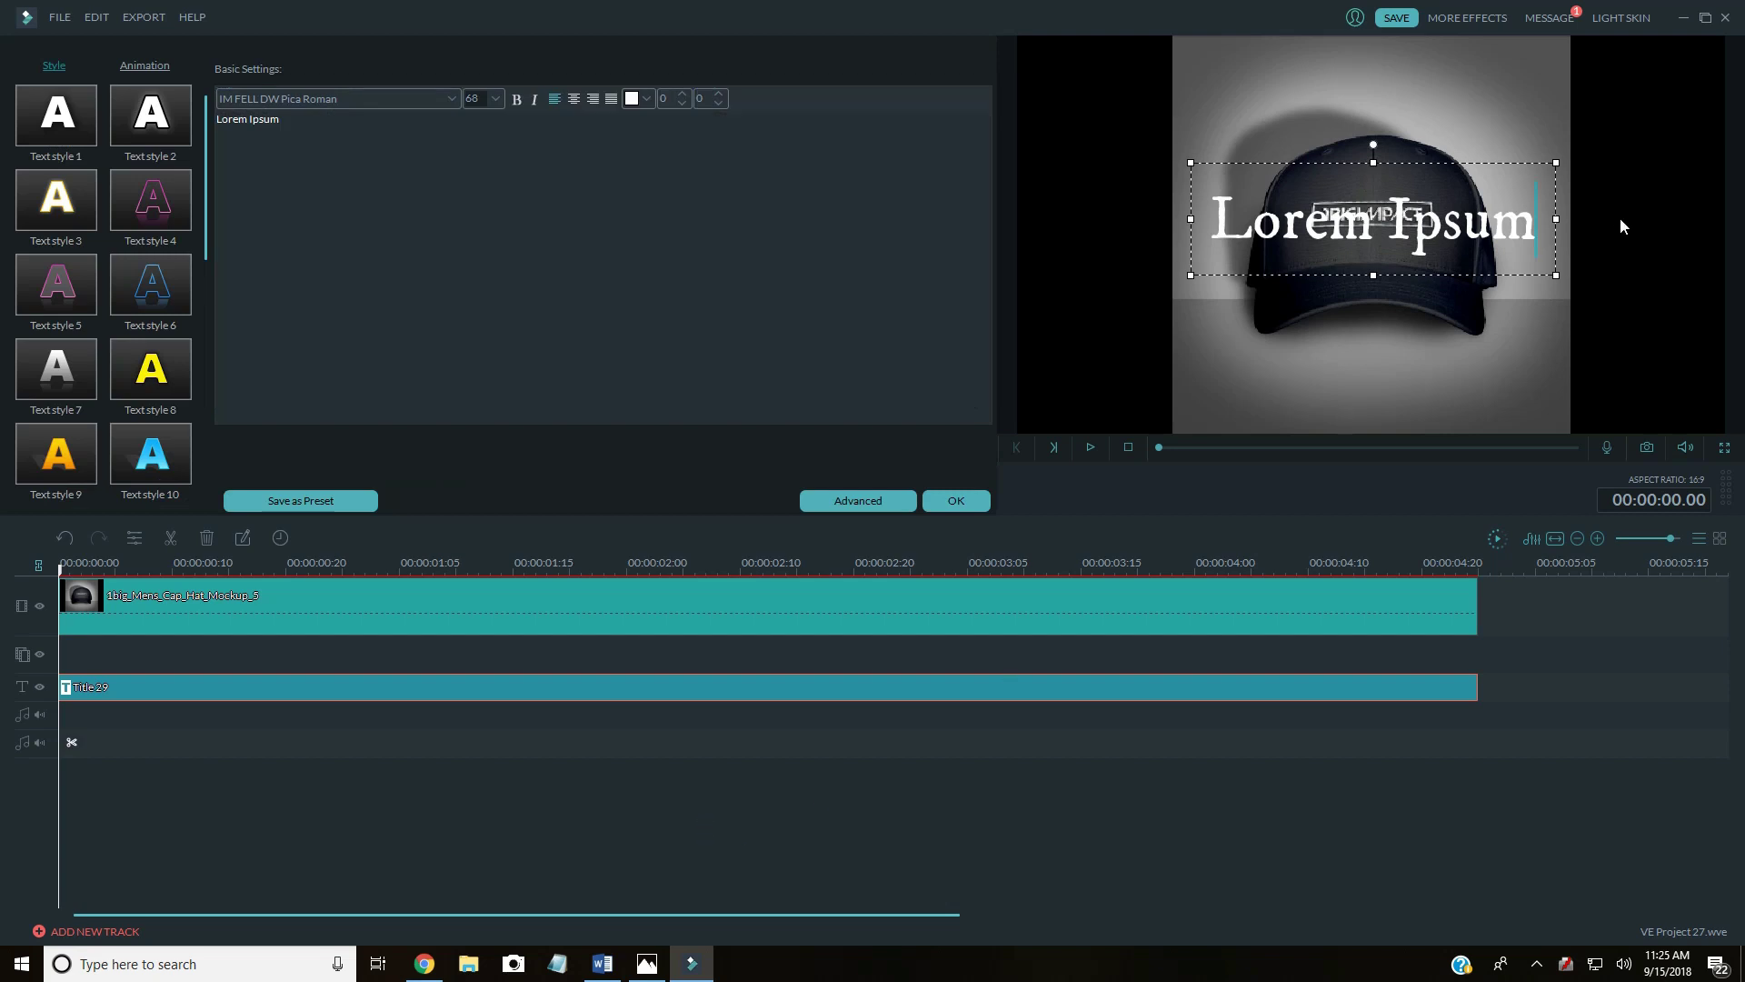
left_click_drag(1534, 231, 1164, 235)
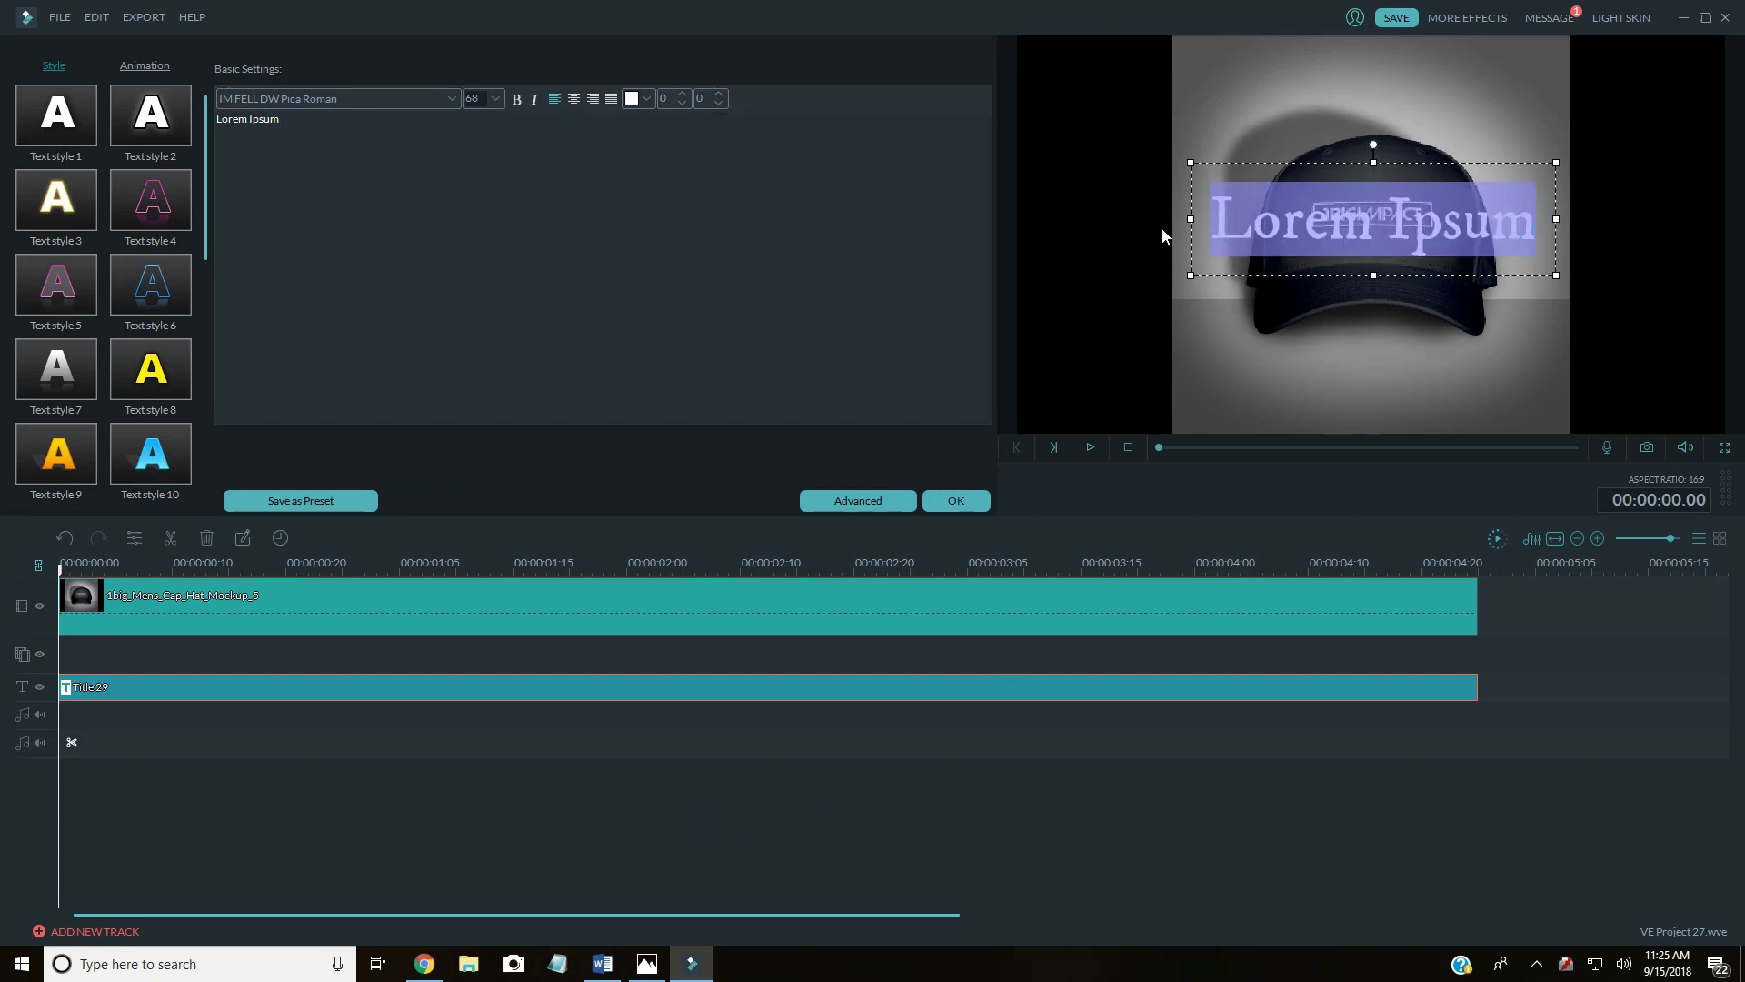
type("Please")
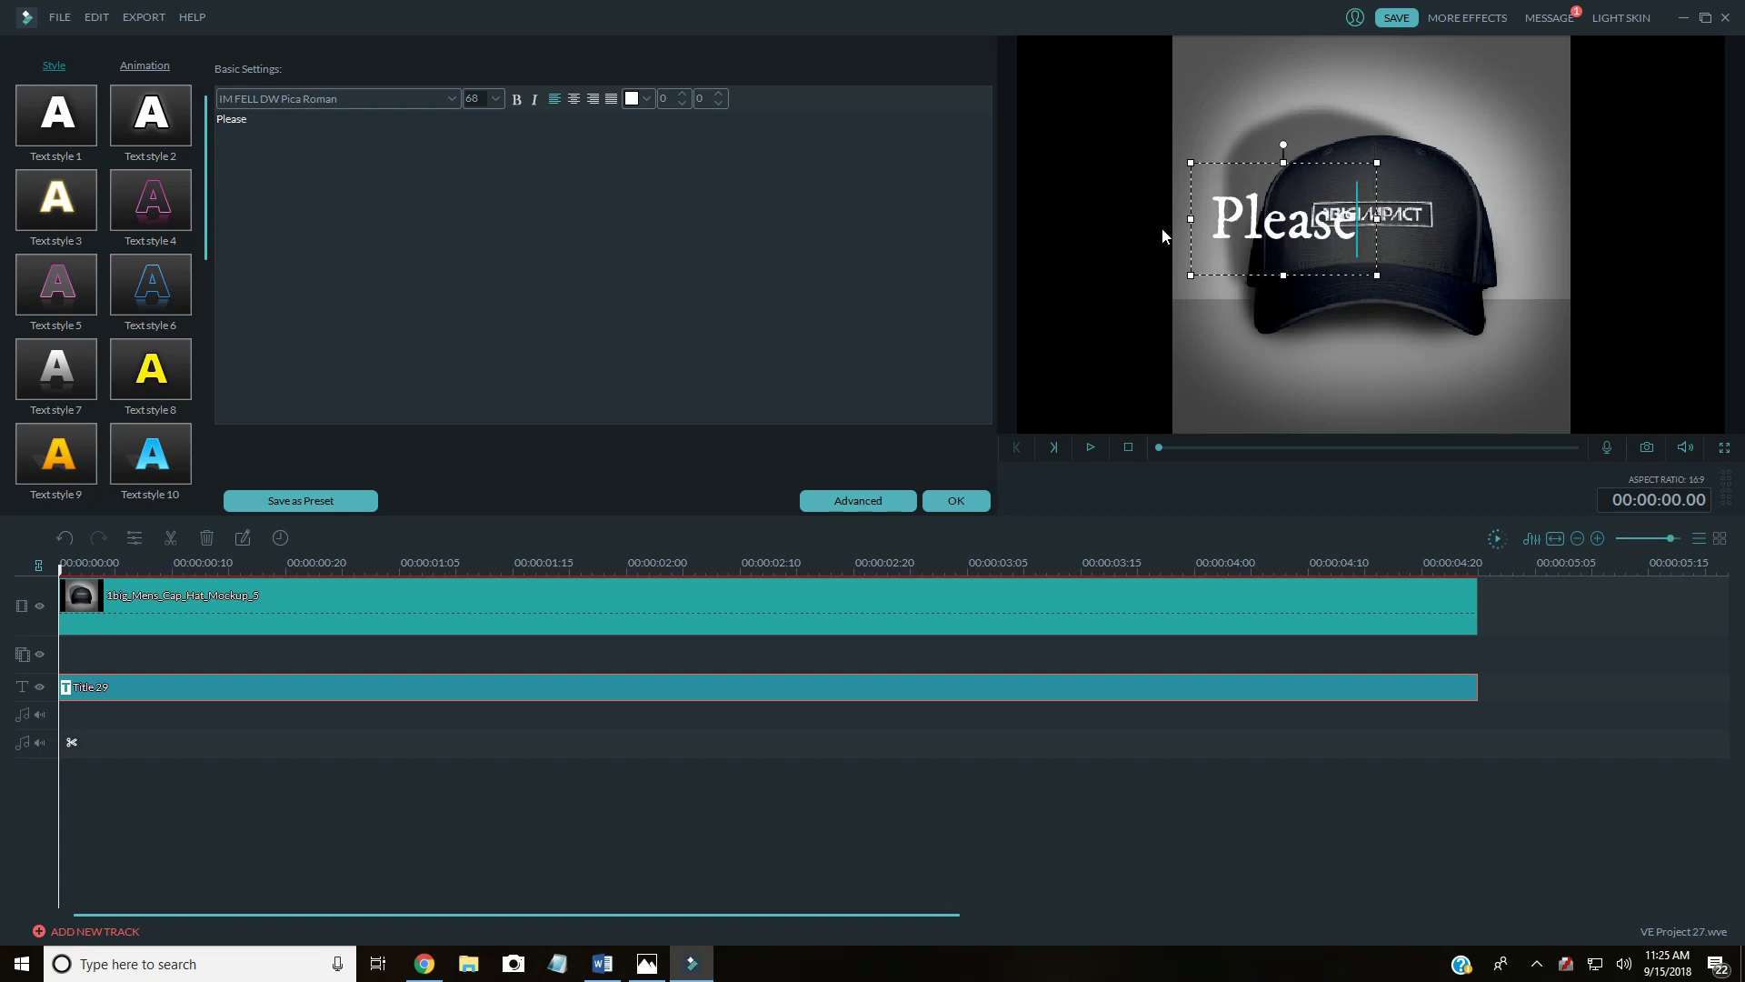
key("Return")
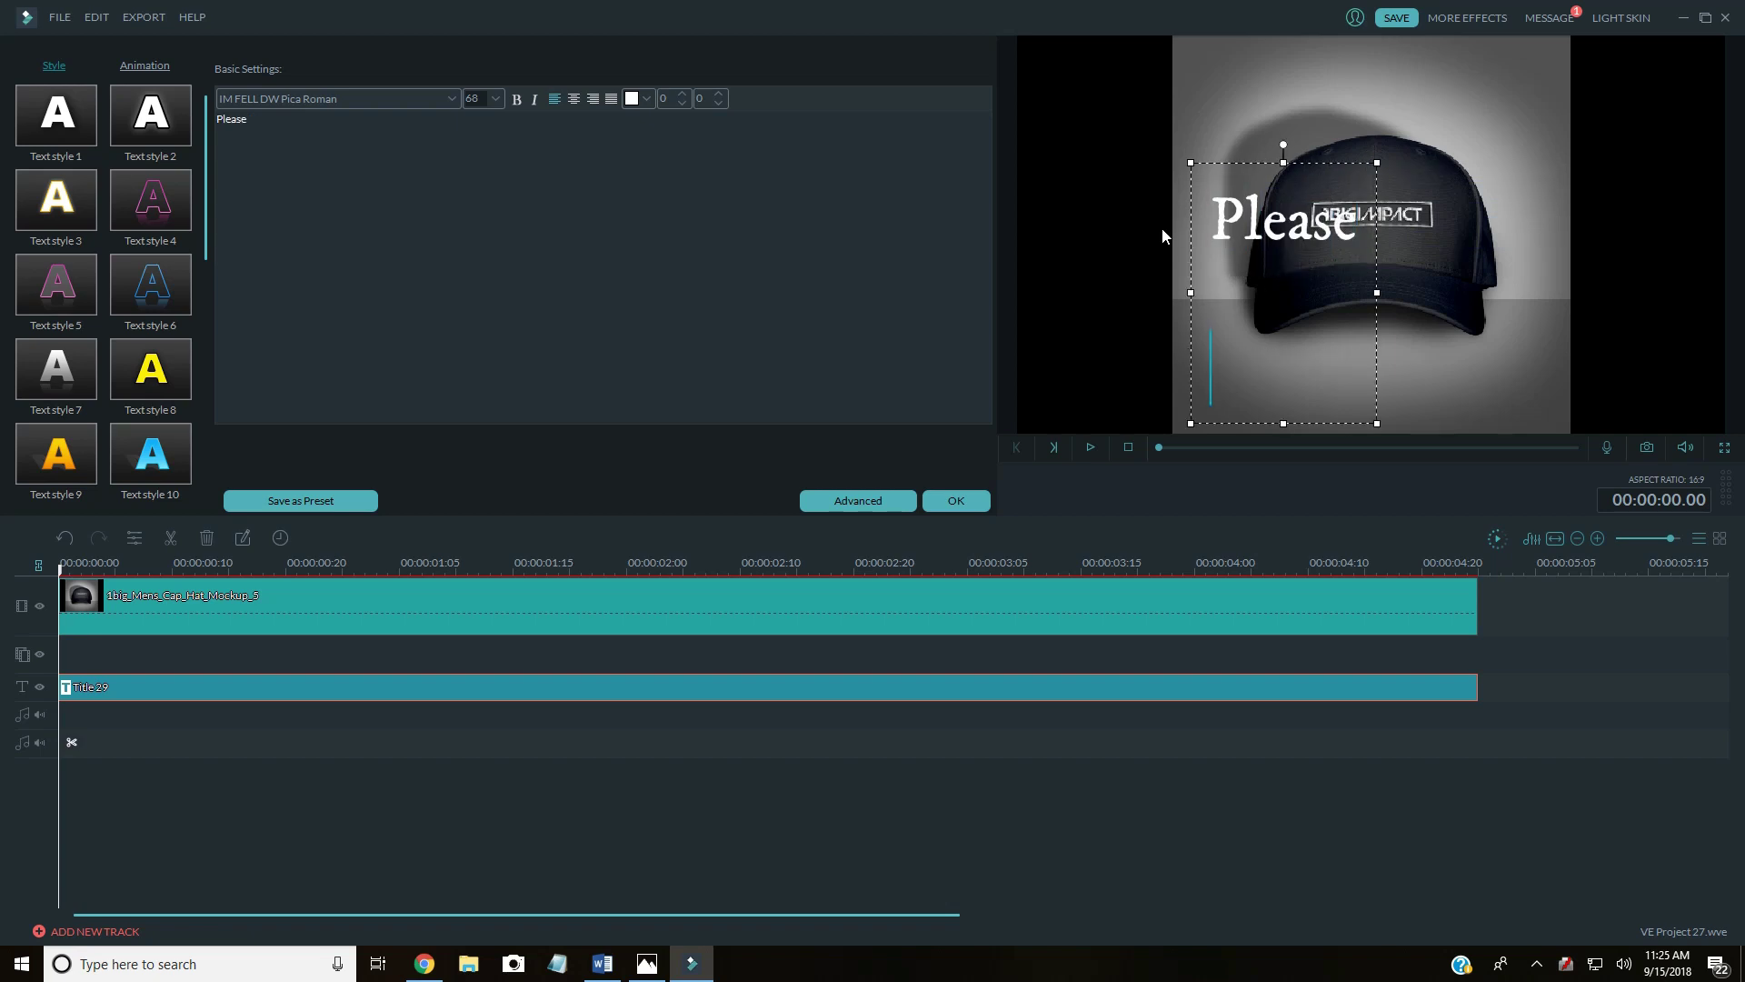
type("Sub")
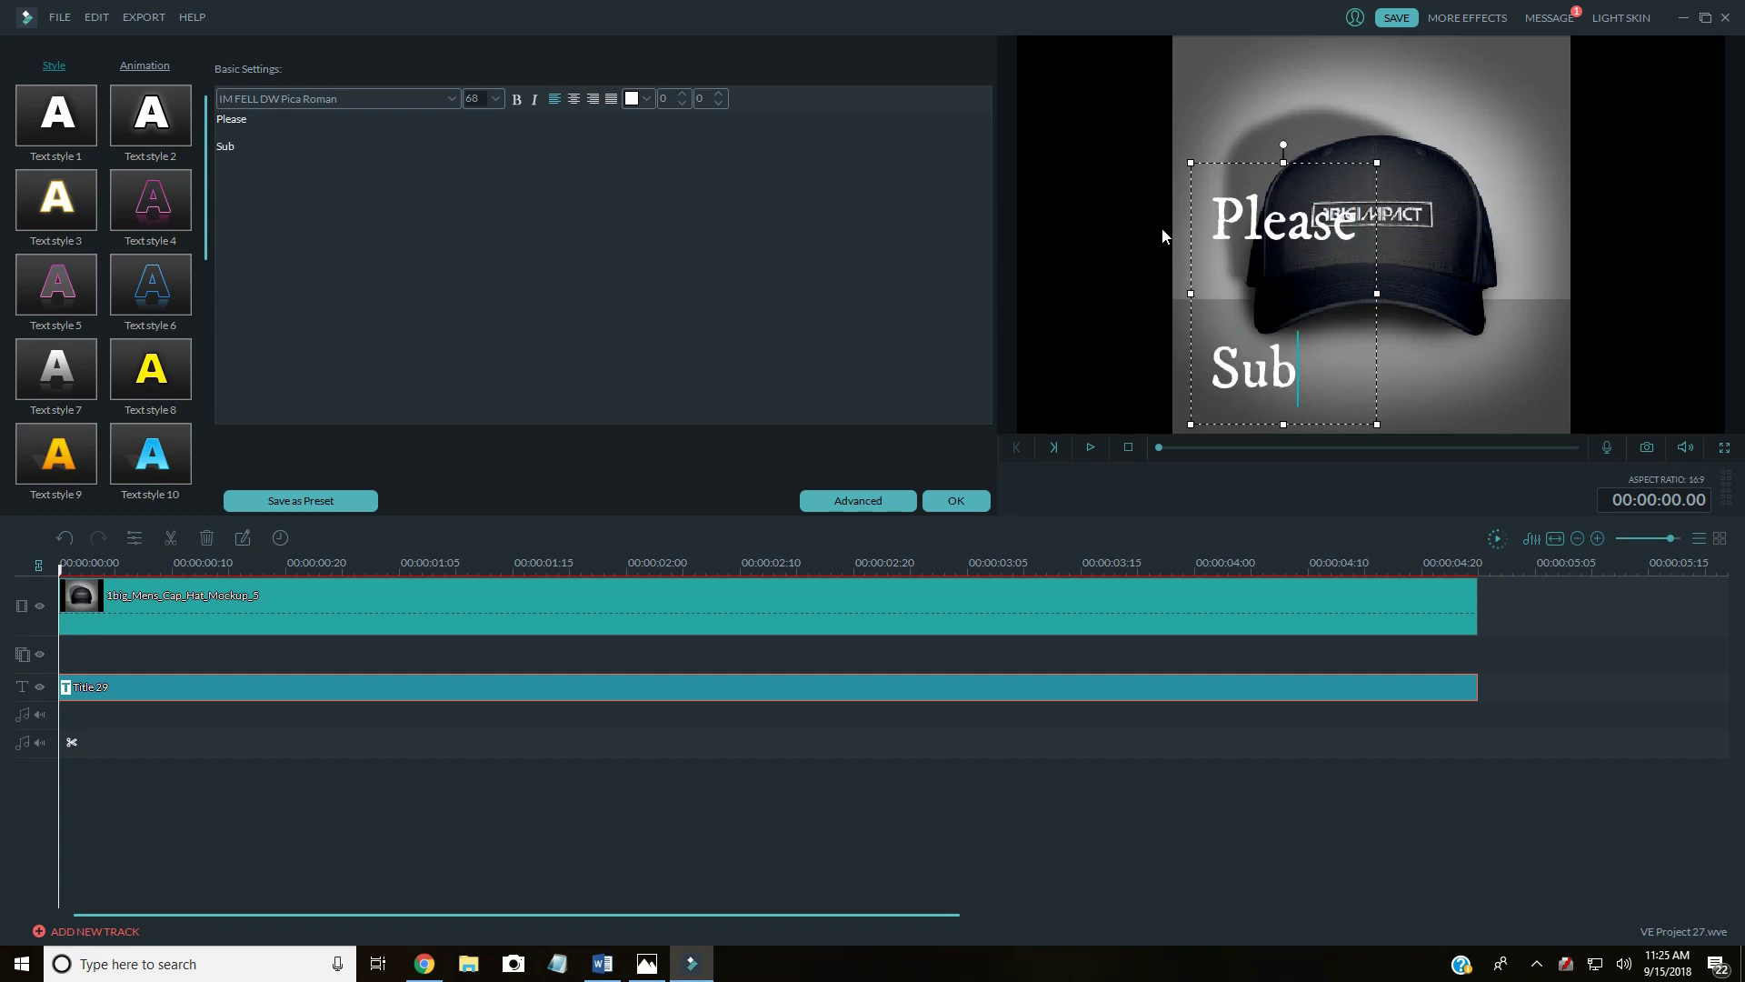
type("scri")
key("BackSpace")
type("ri")
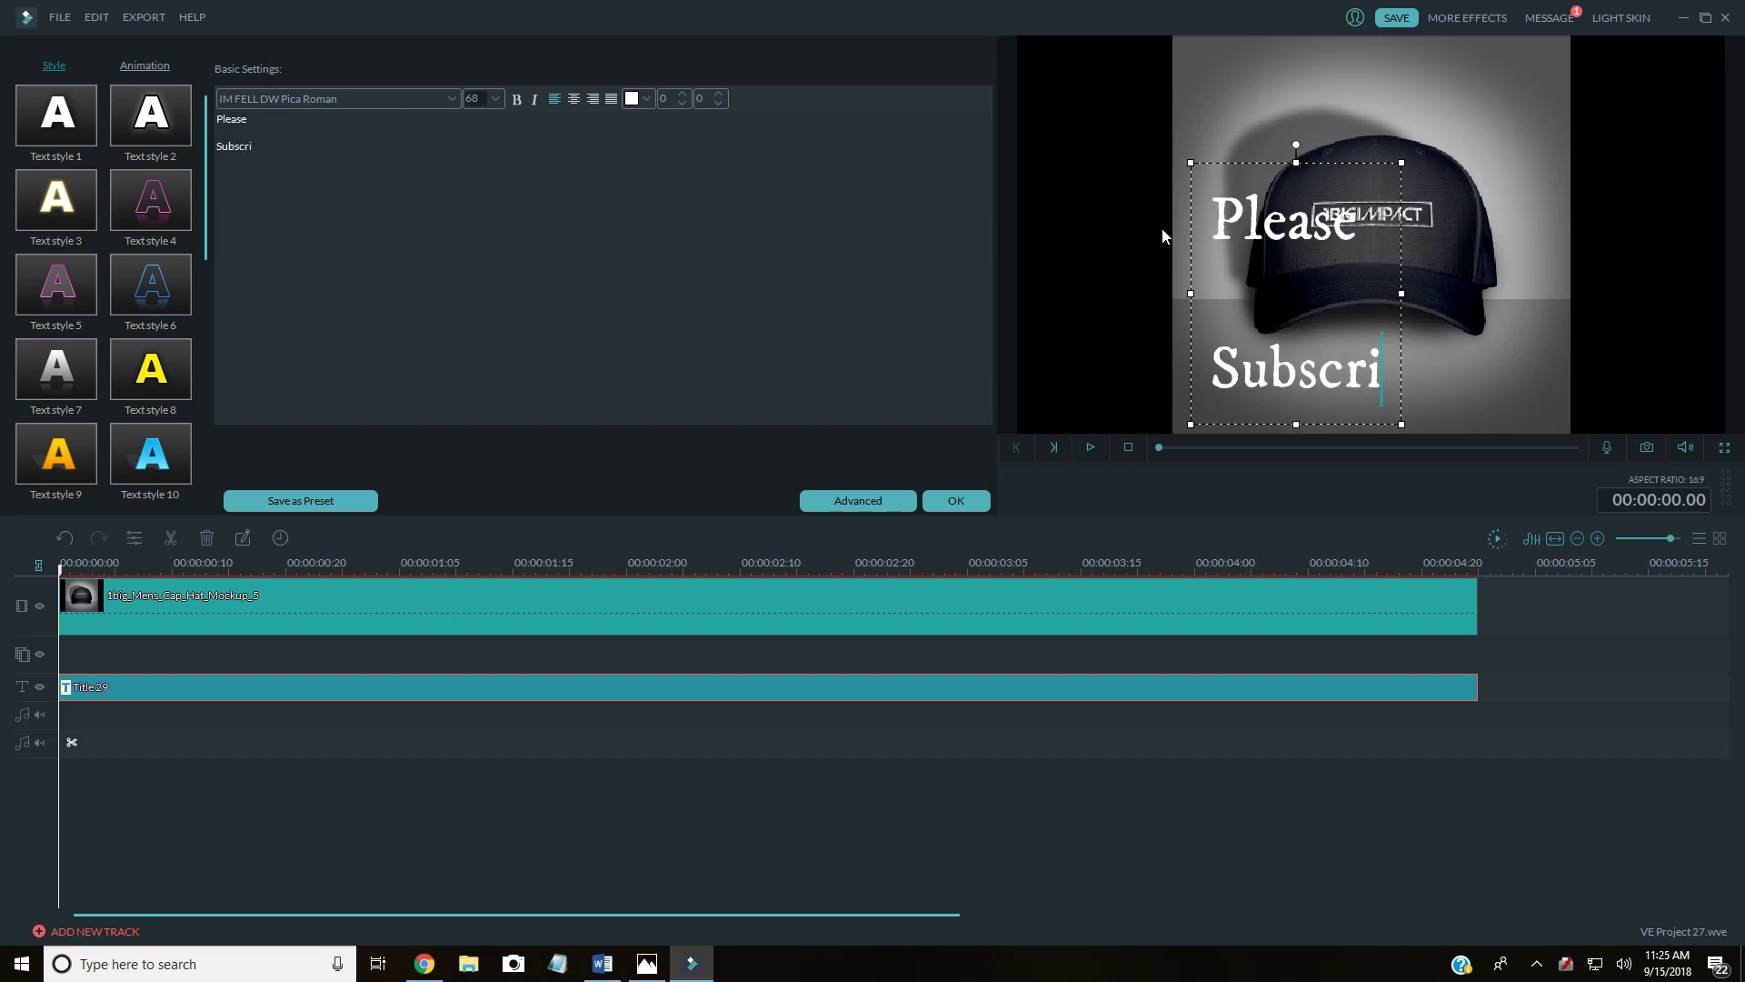
type("be")
key("Return")
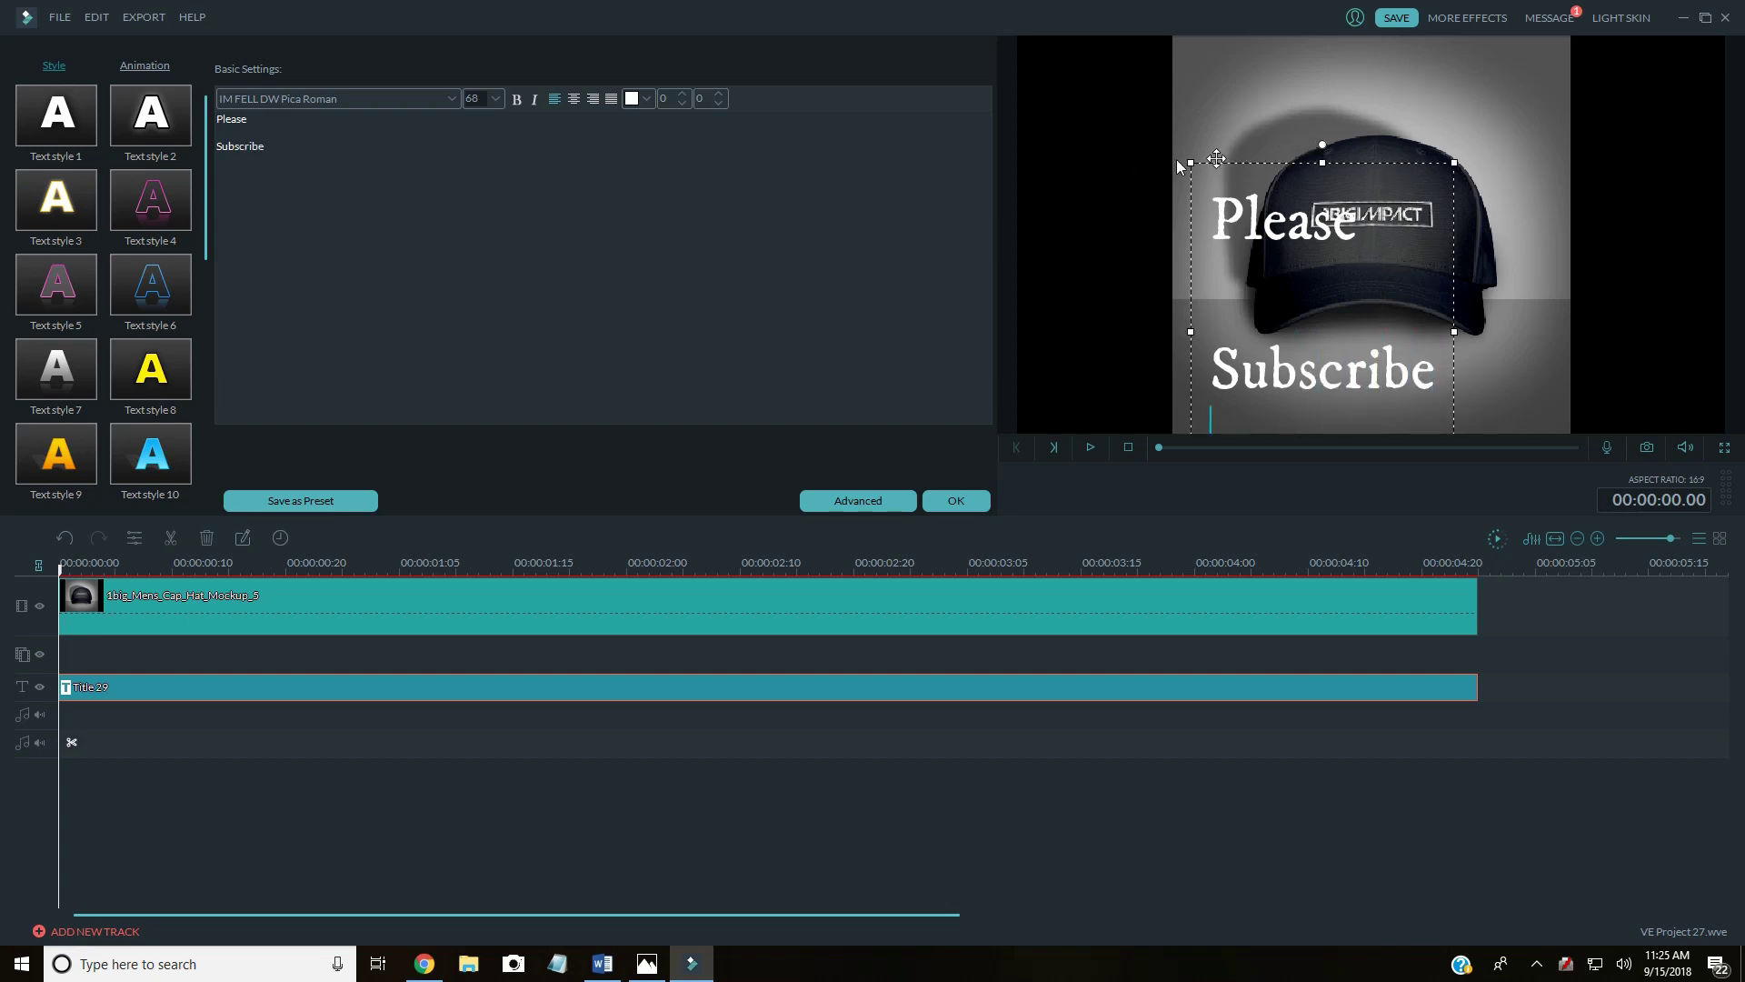
Step: Enlarge the title, raise it in the frame, and add a blank line between the words
left_click_drag(1191, 163, 1114, 65)
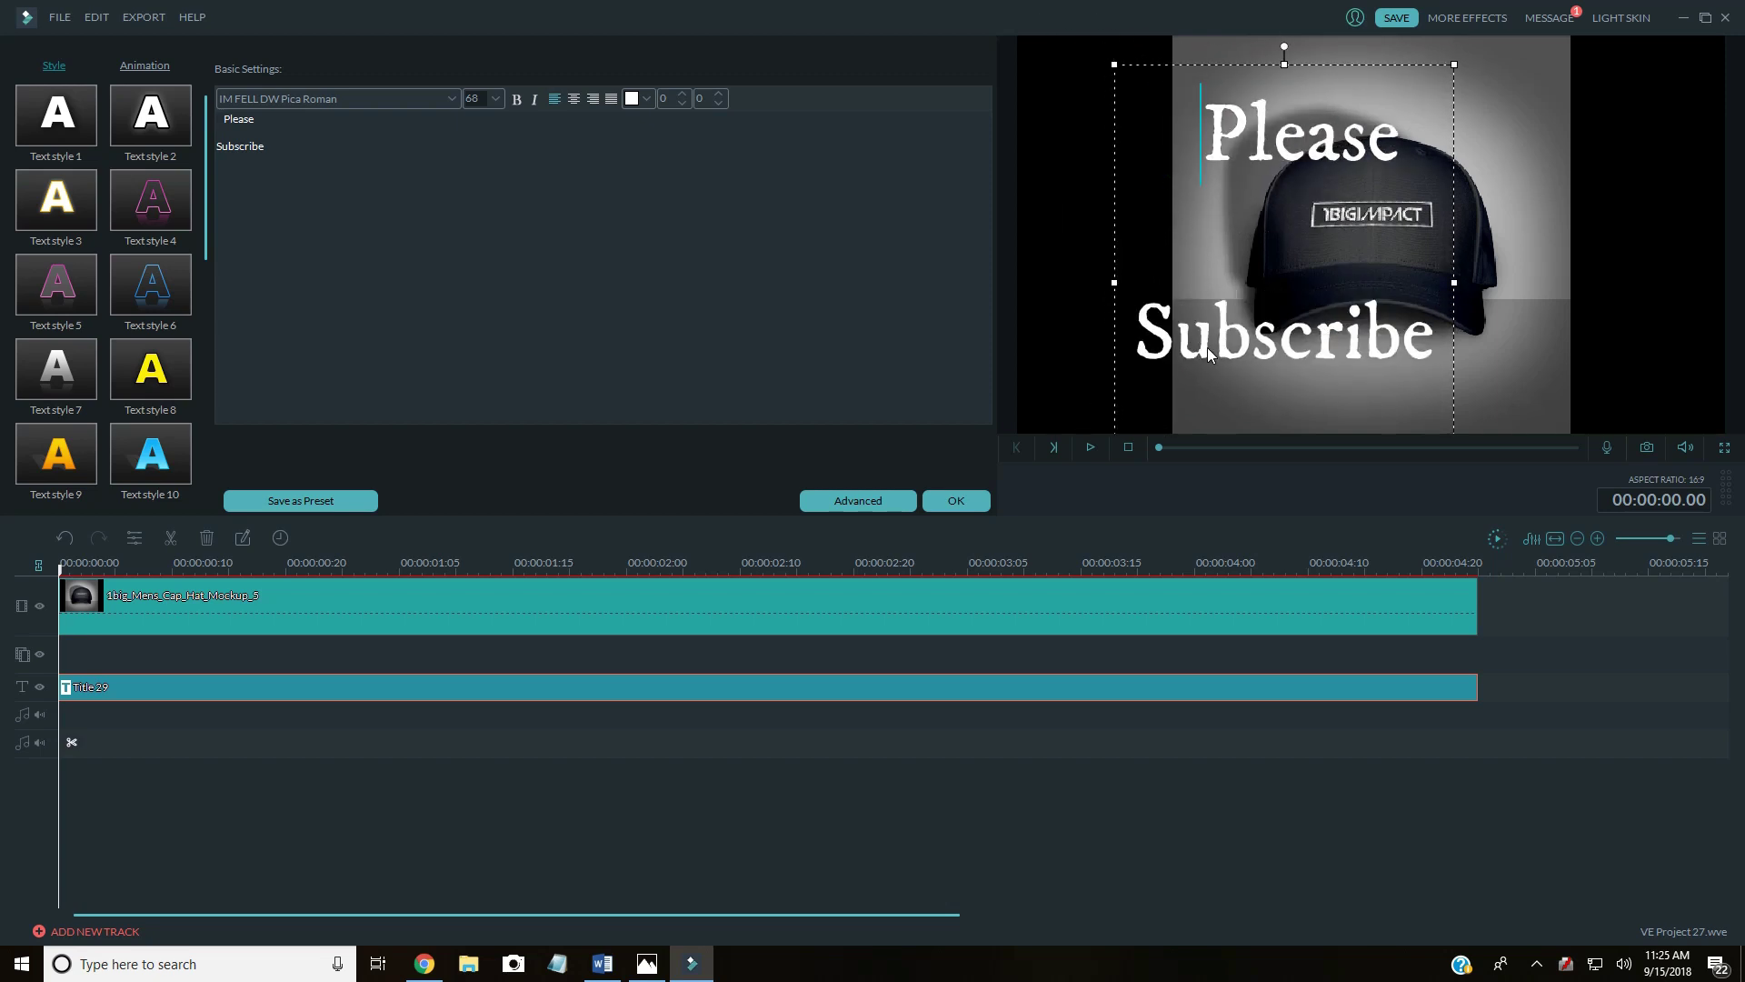
left_click(1137, 342)
left_click(1110, 114)
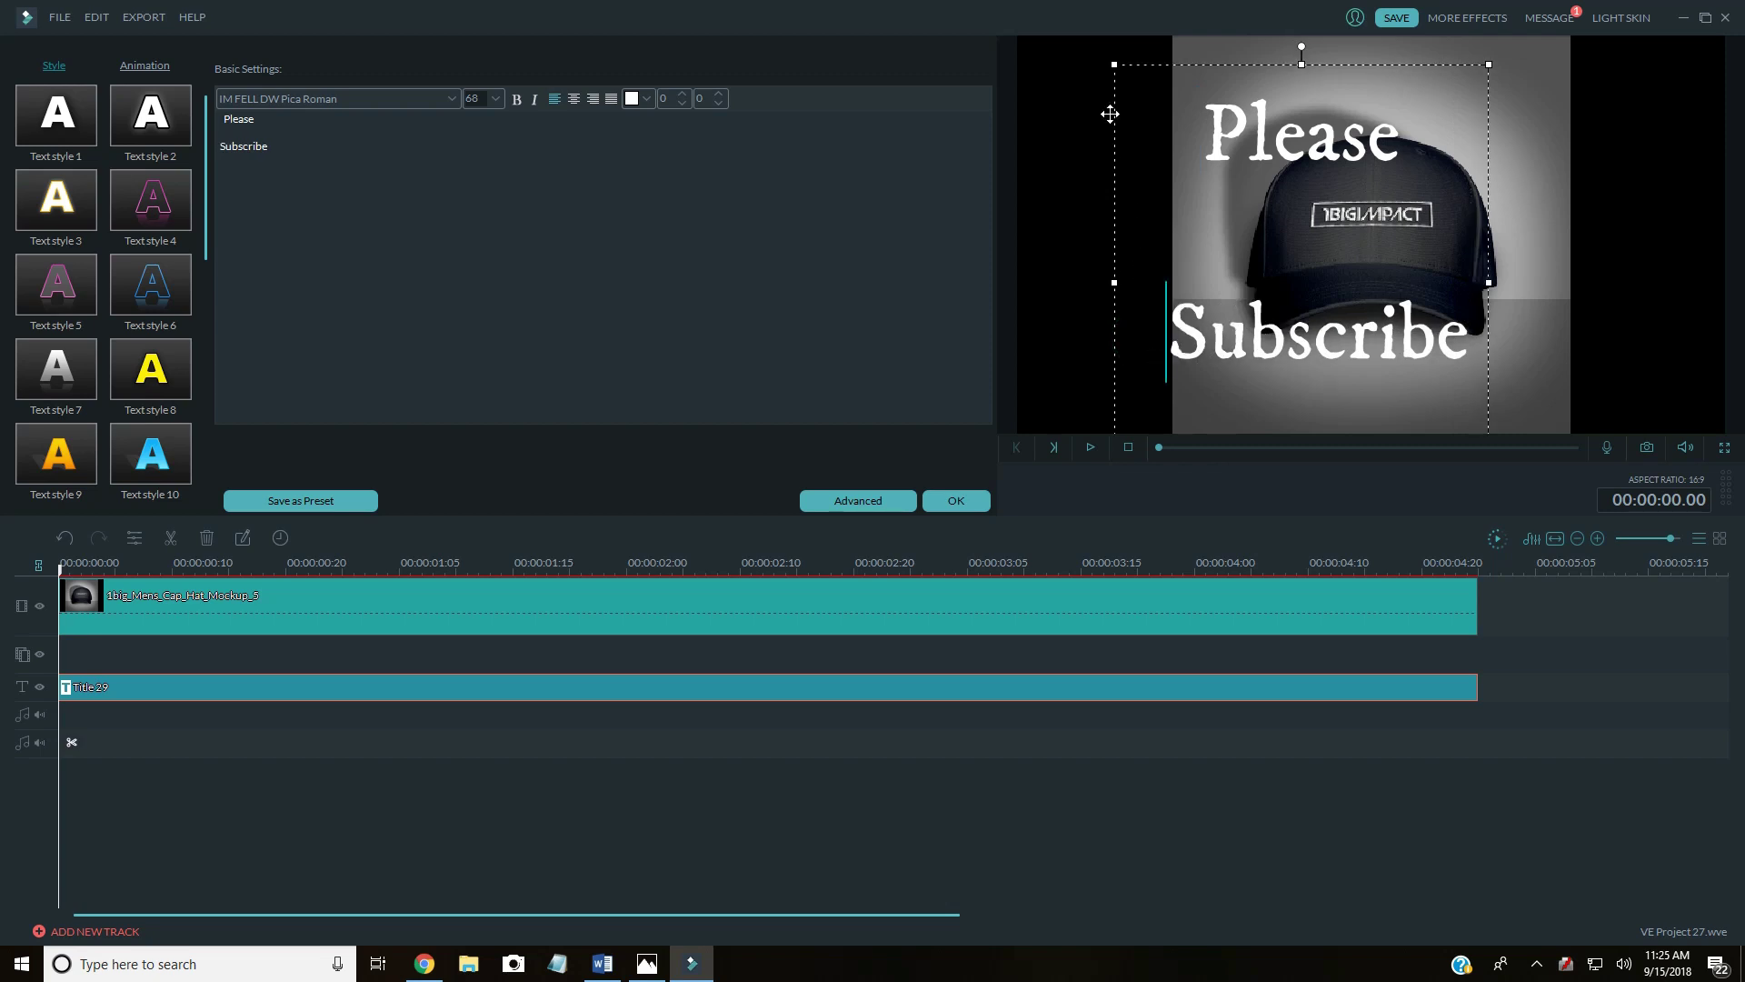
left_click_drag(1132, 113, 1154, 85)
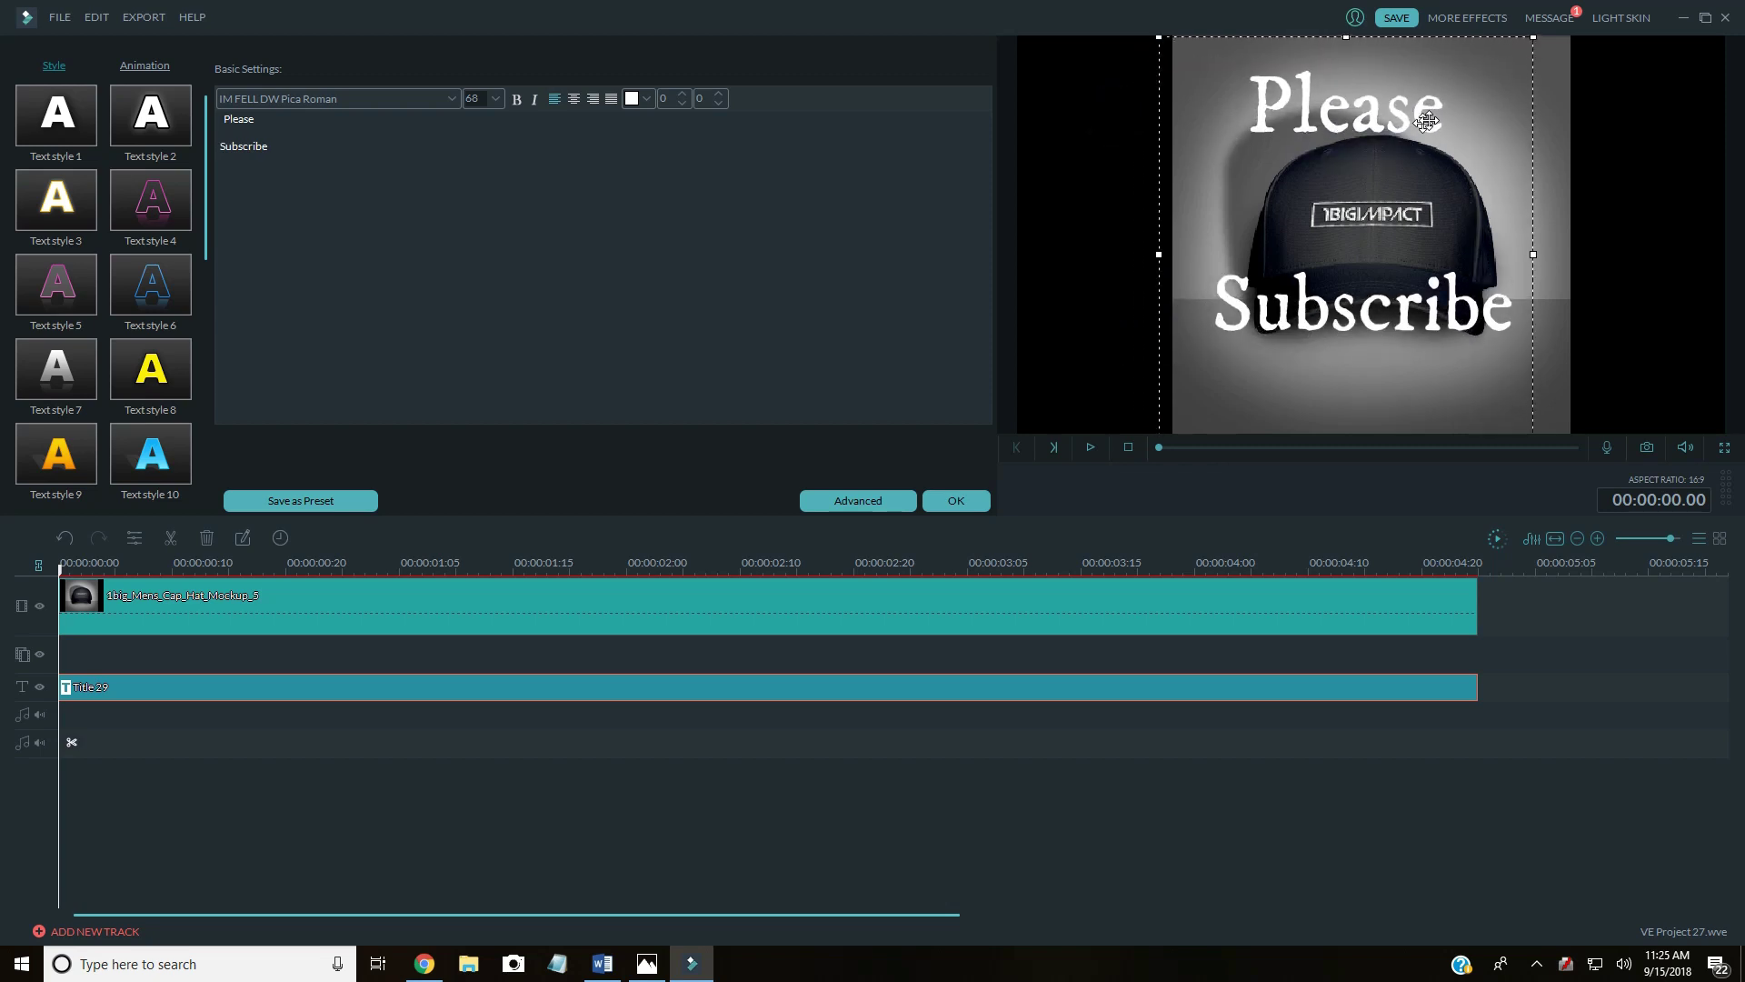
key("Return")
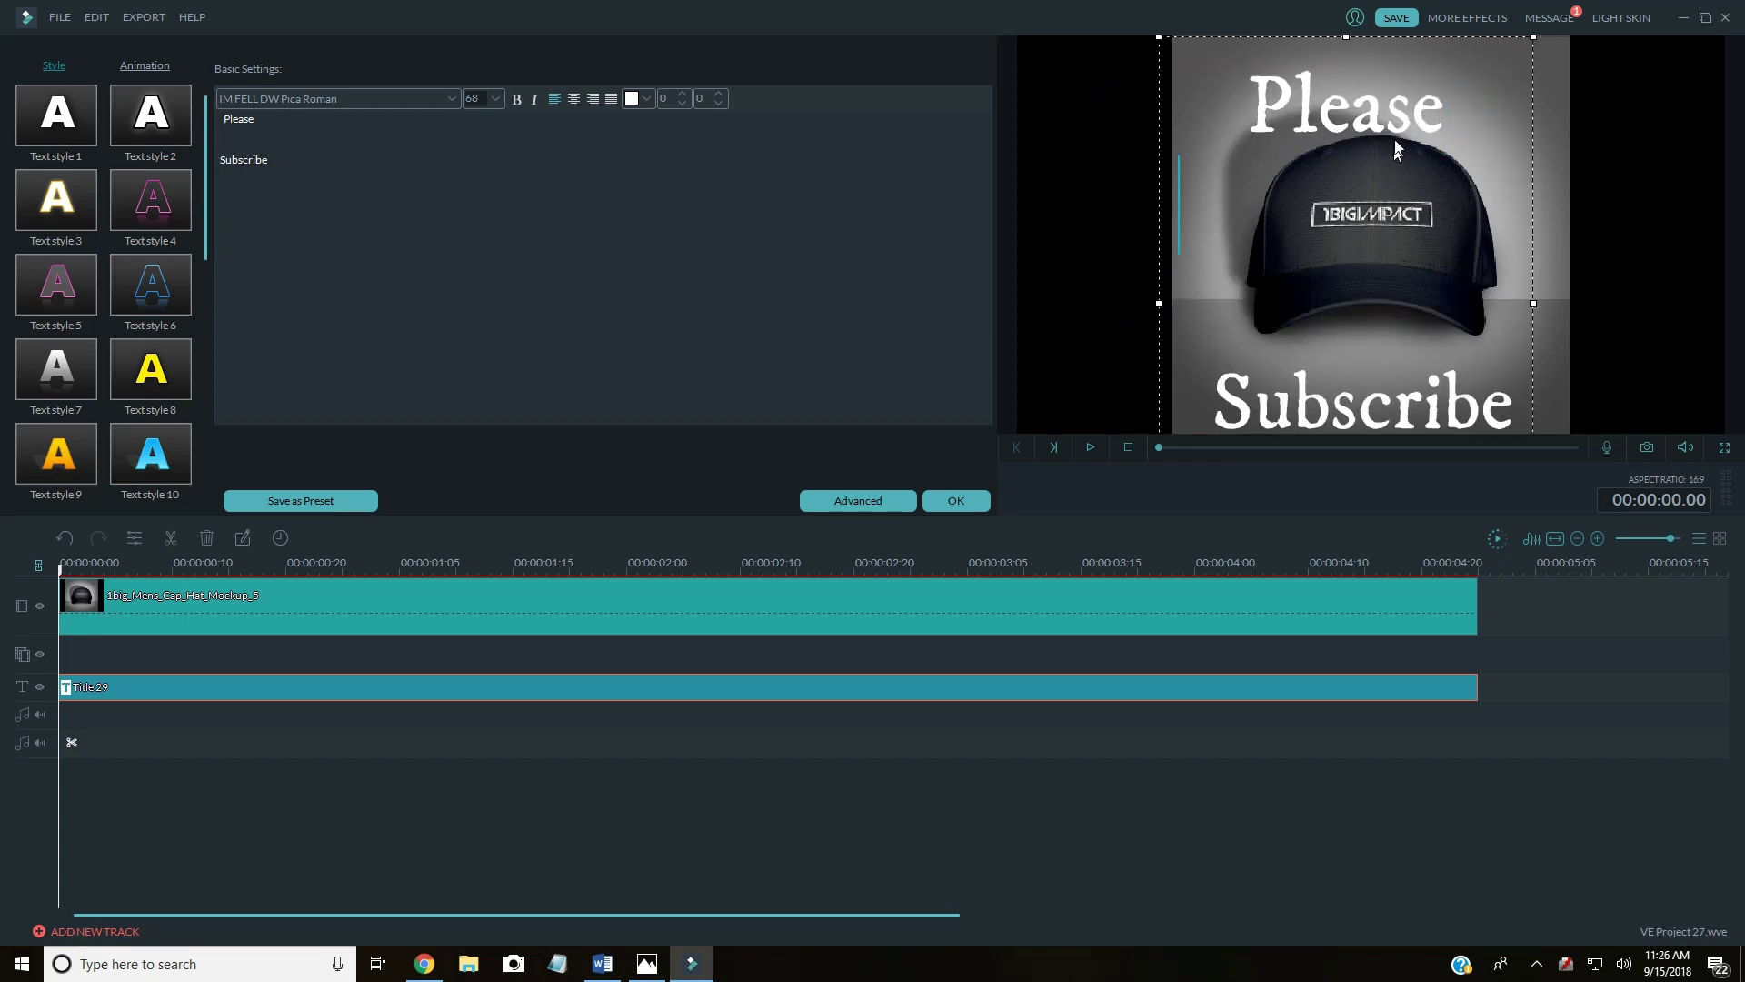
left_click_drag(1153, 132, 1157, 109)
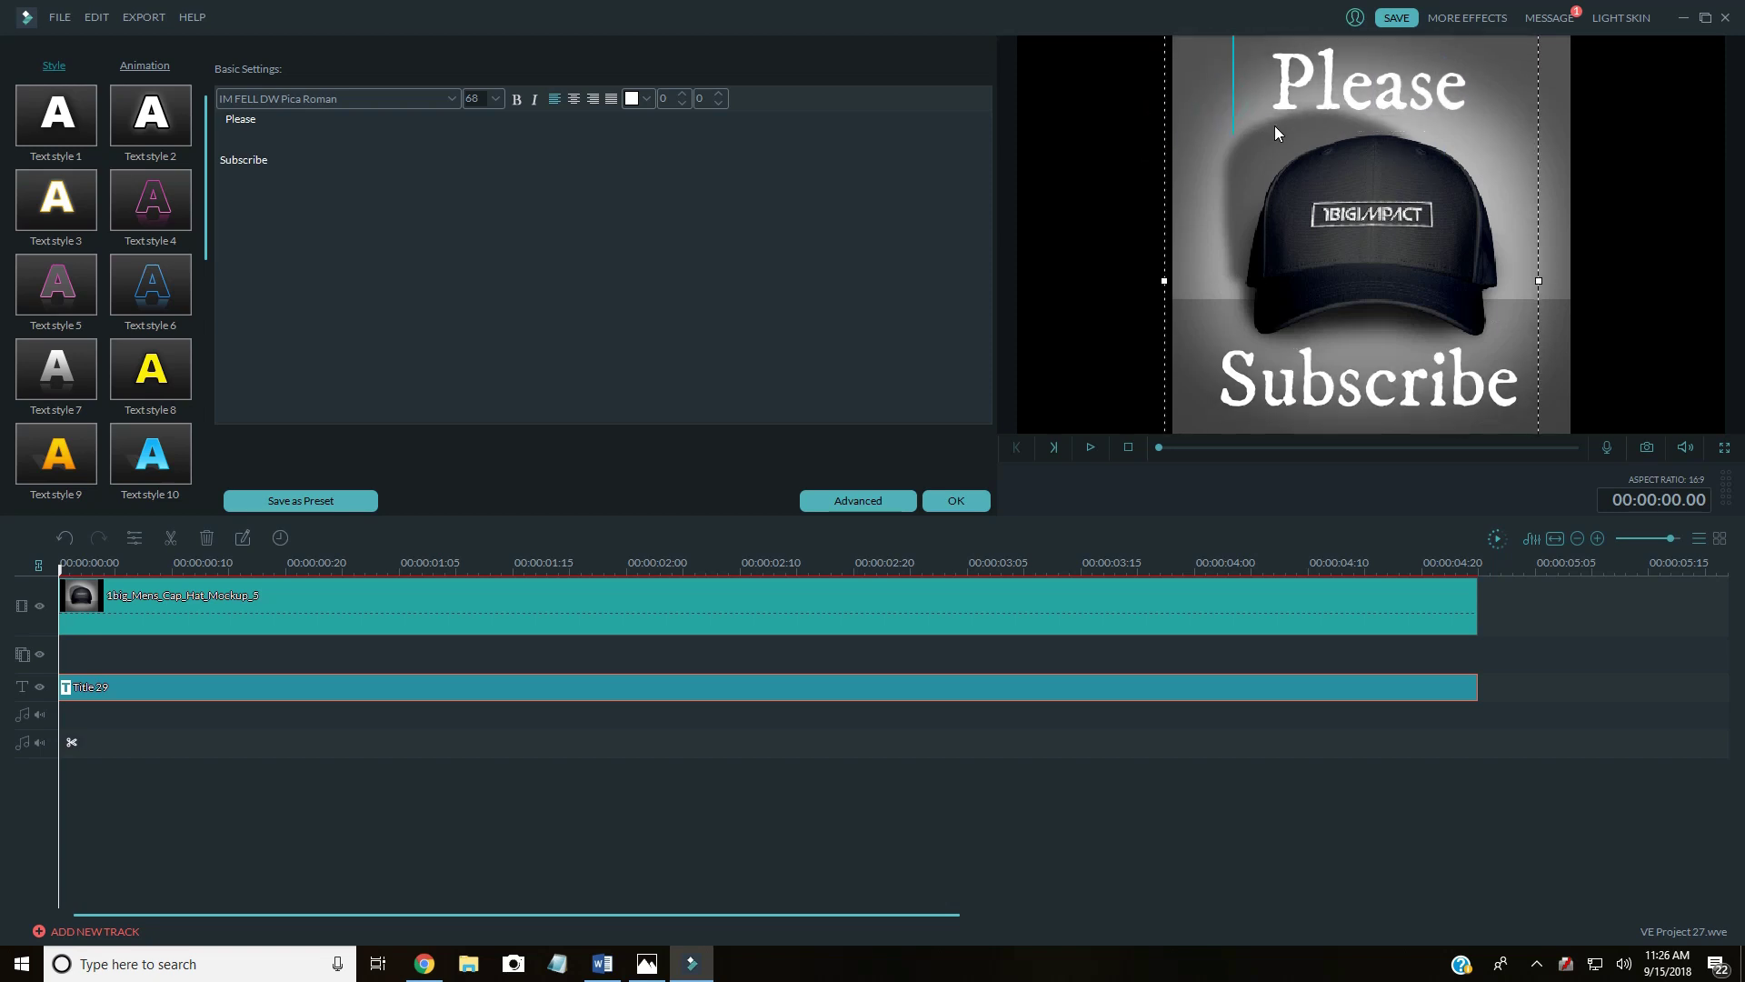
left_click(1205, 364)
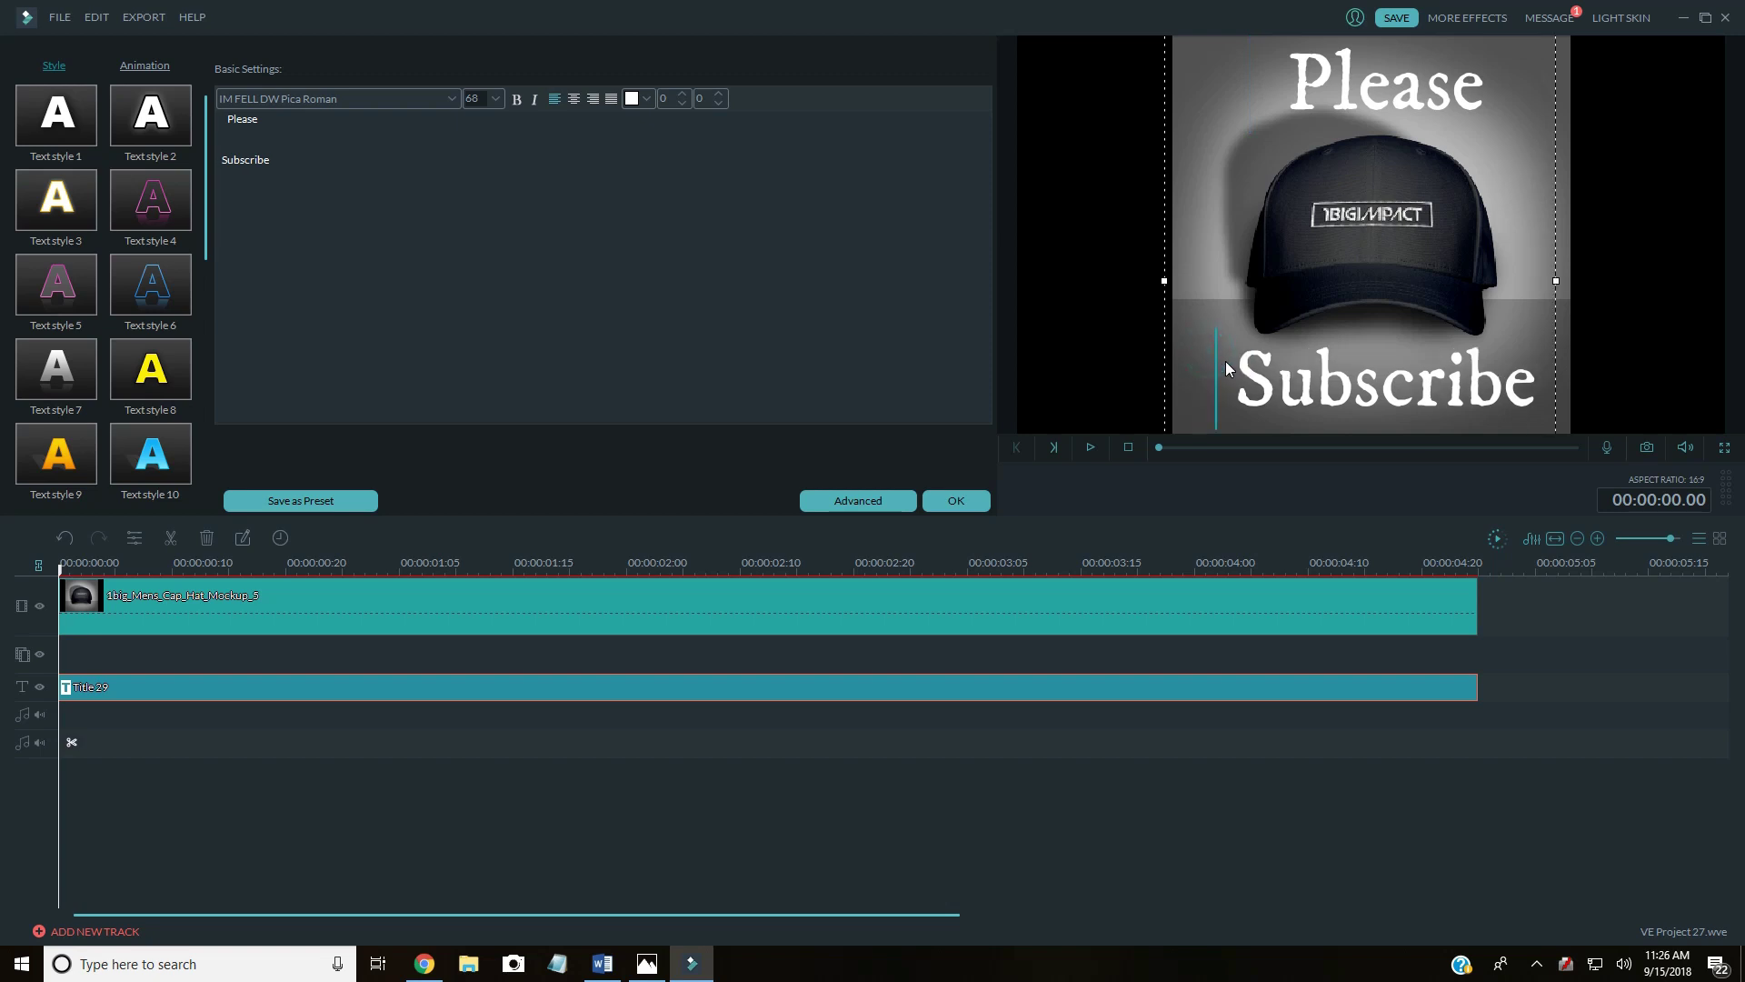
left_click(1213, 244)
left_click(1122, 198)
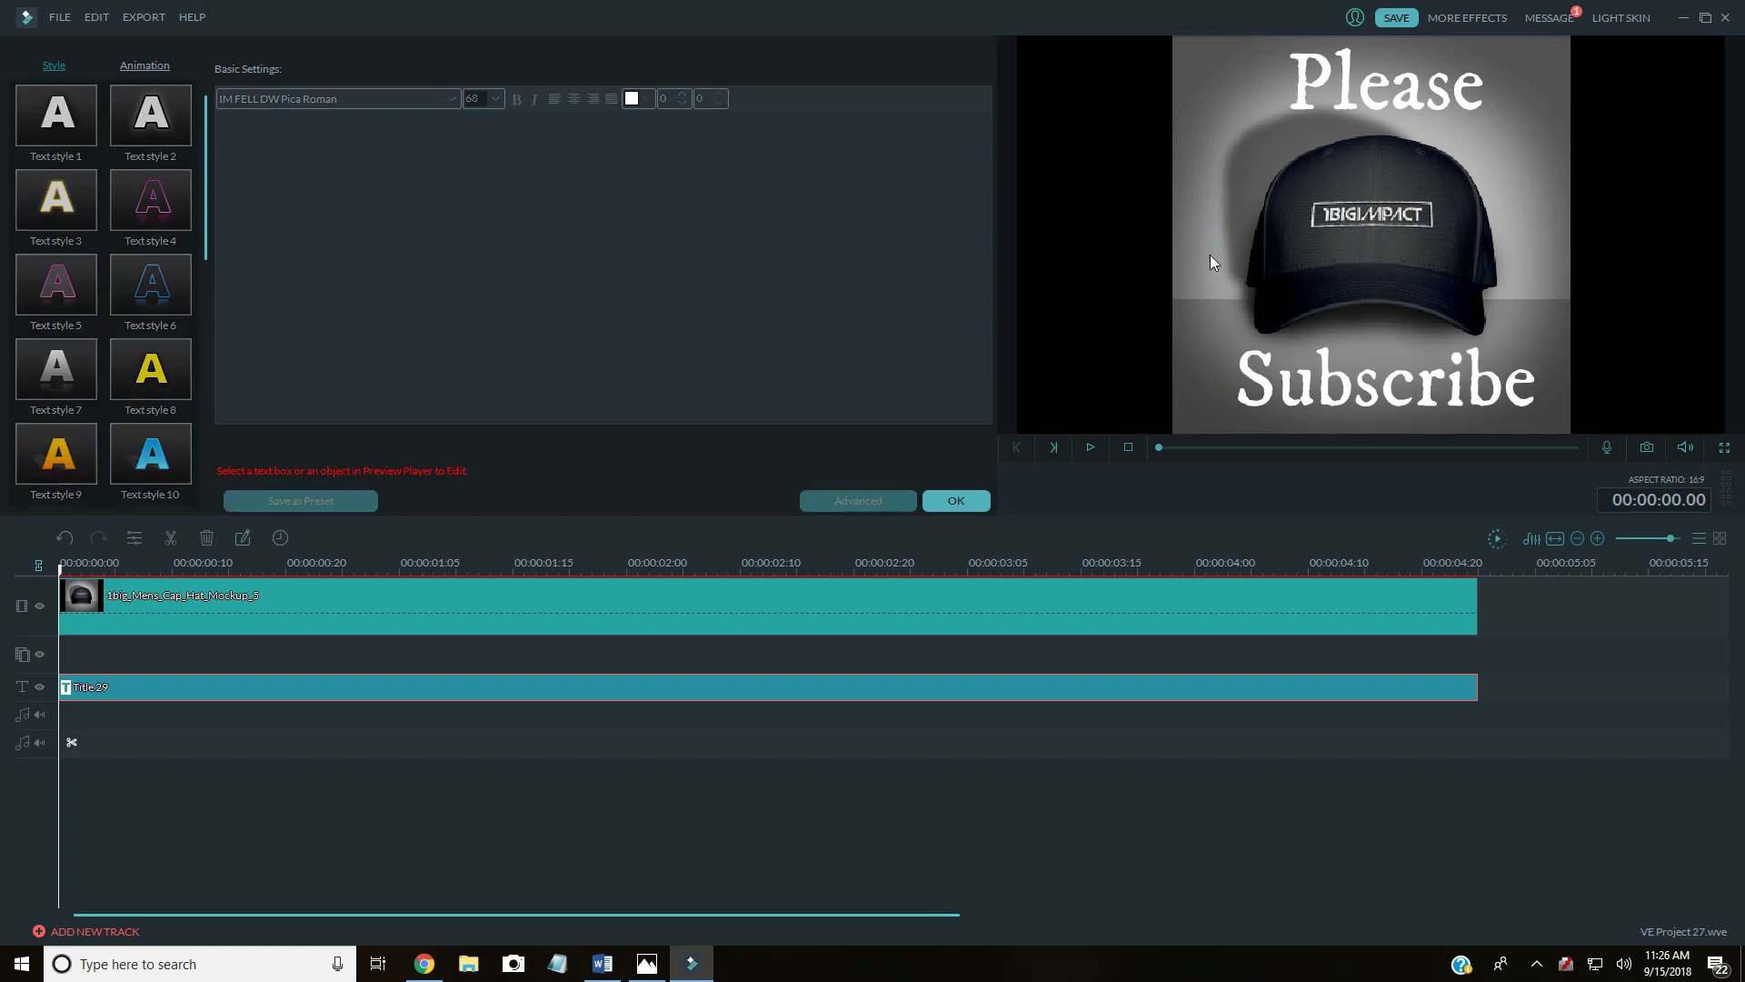
Step: Apply Text style 20 to the title for blue lettering with a cyan outline, and confirm
left_click(1361, 83)
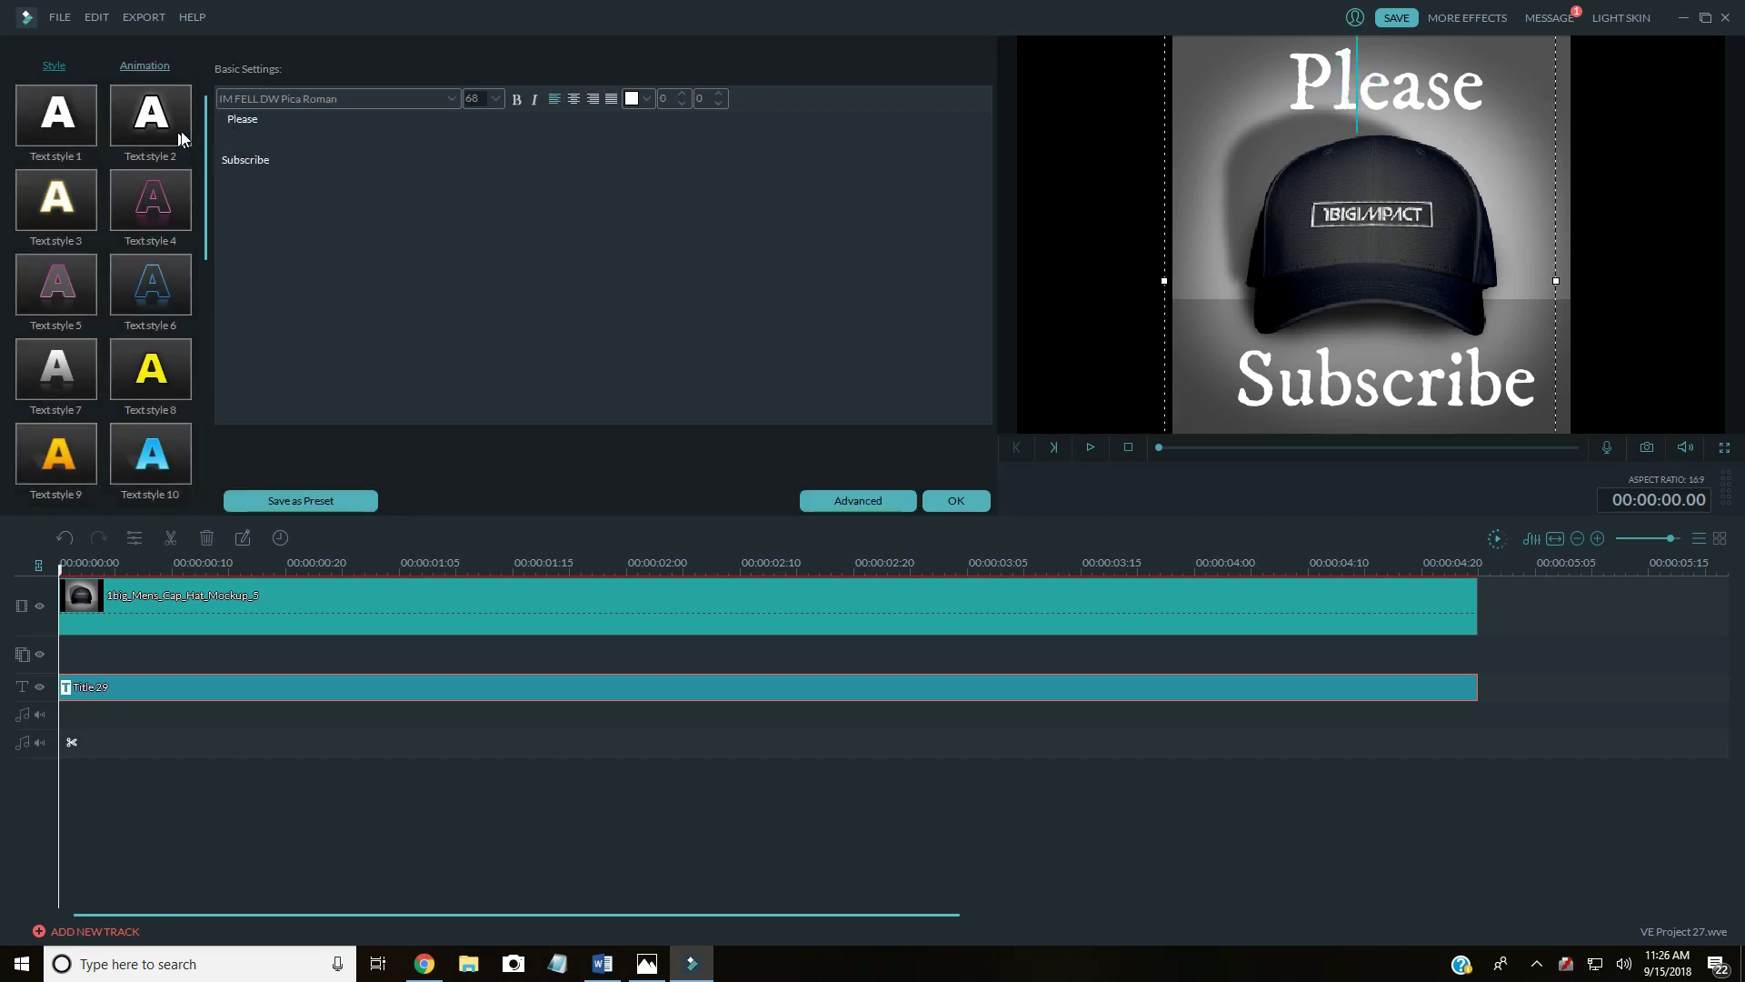
left_click(154, 119)
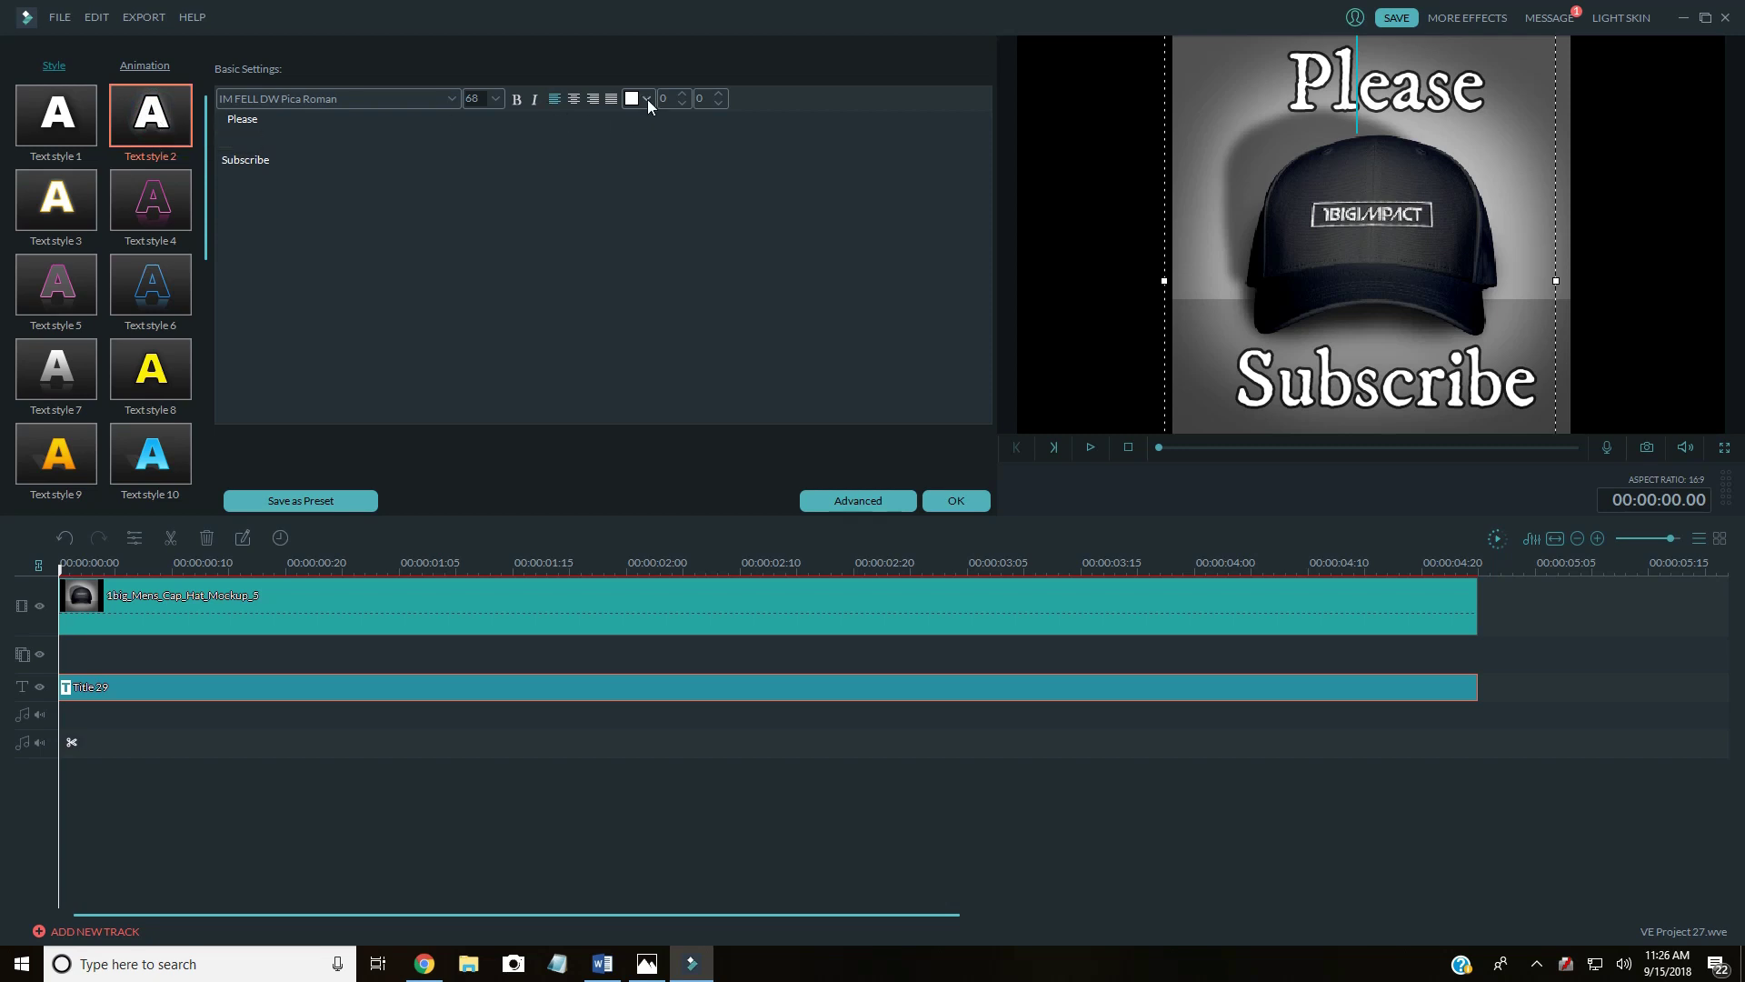
scroll(154, 387, "down", 5)
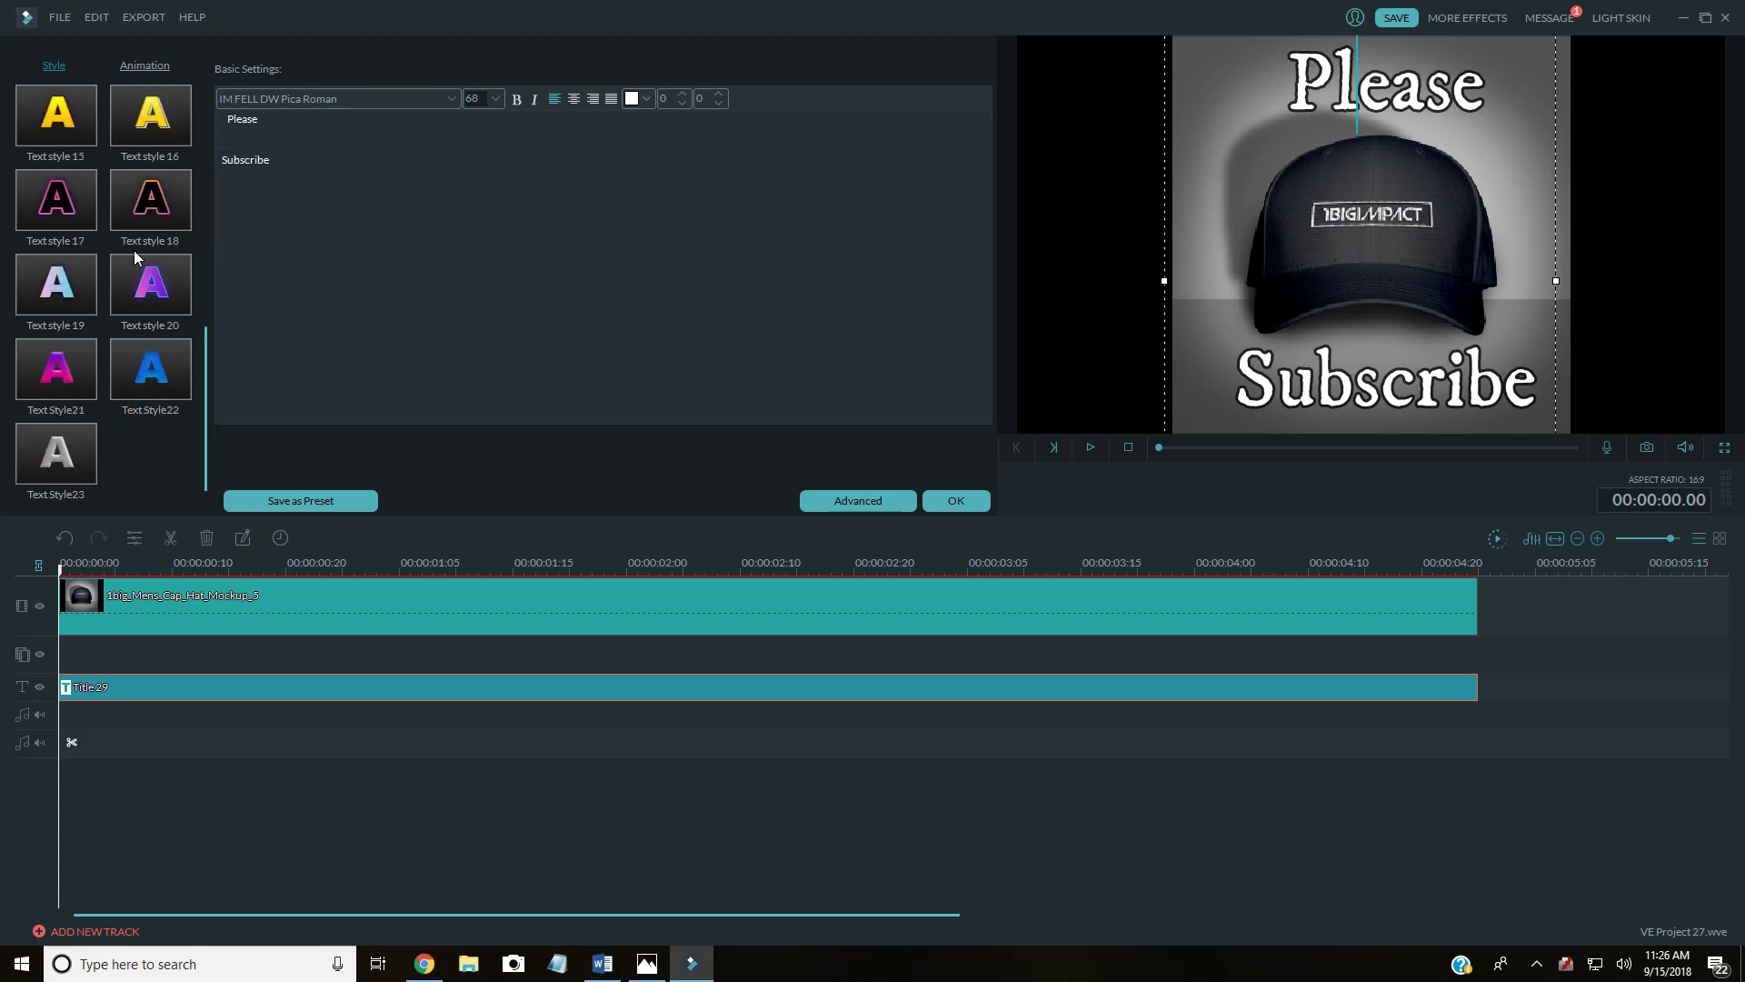
left_click(159, 291)
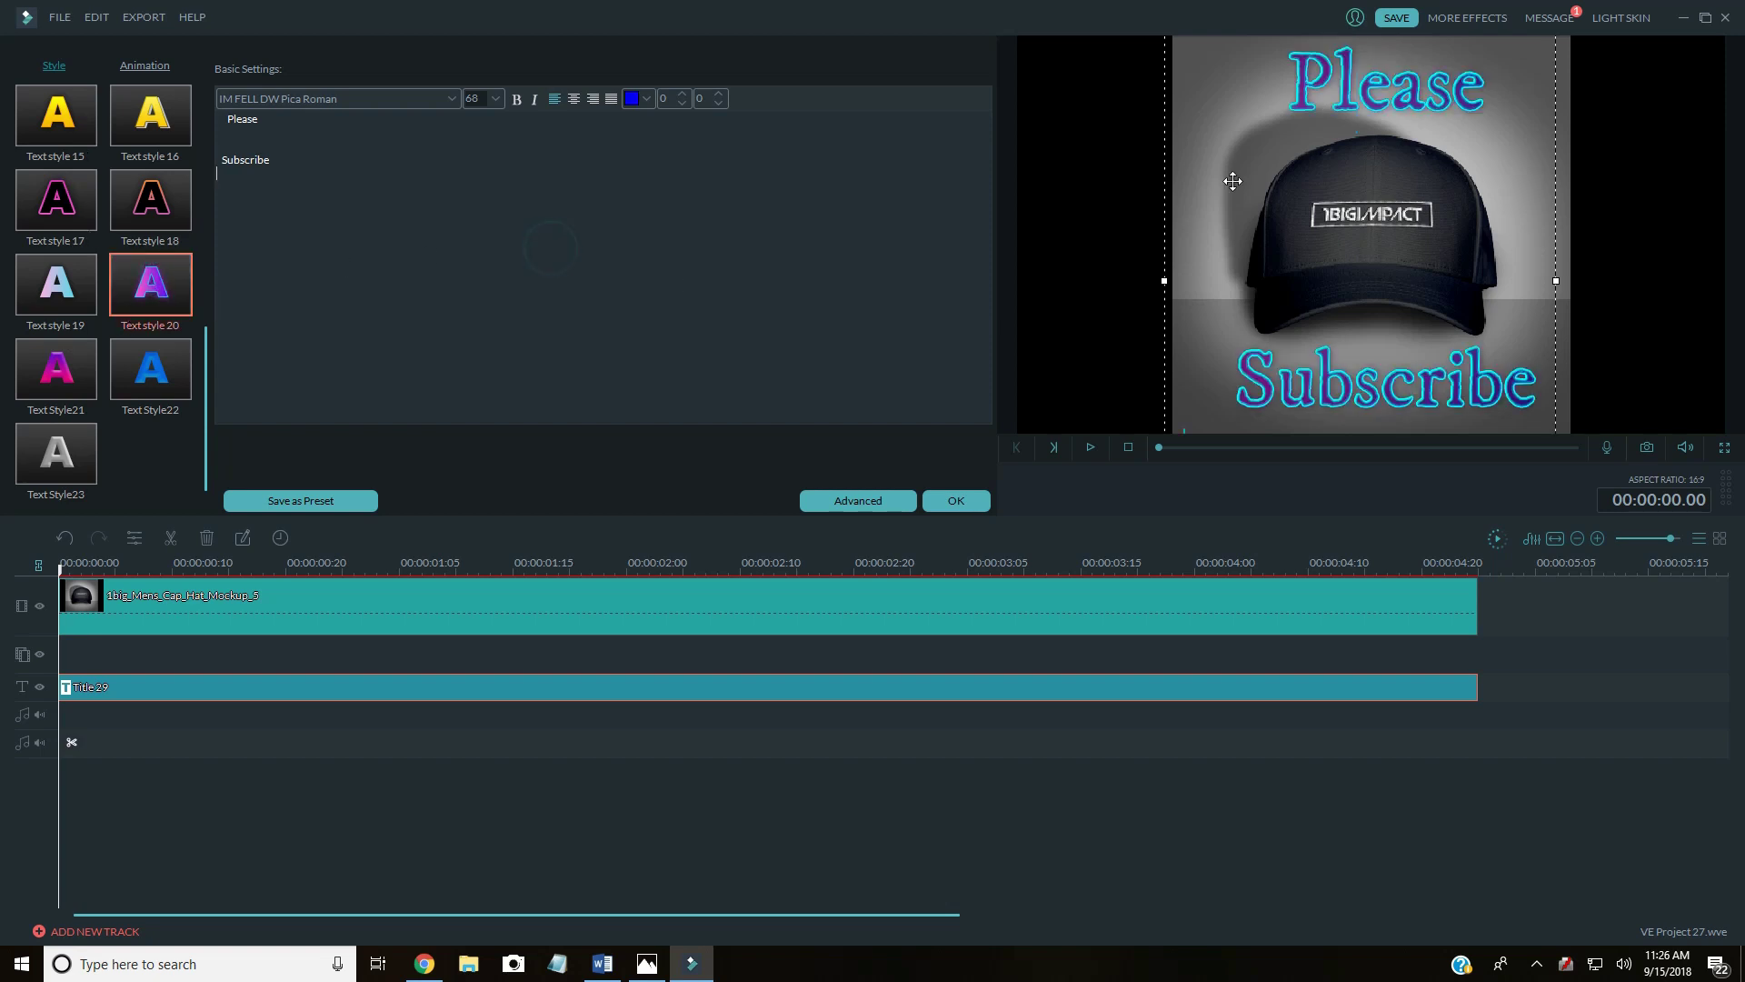
left_click(1095, 325)
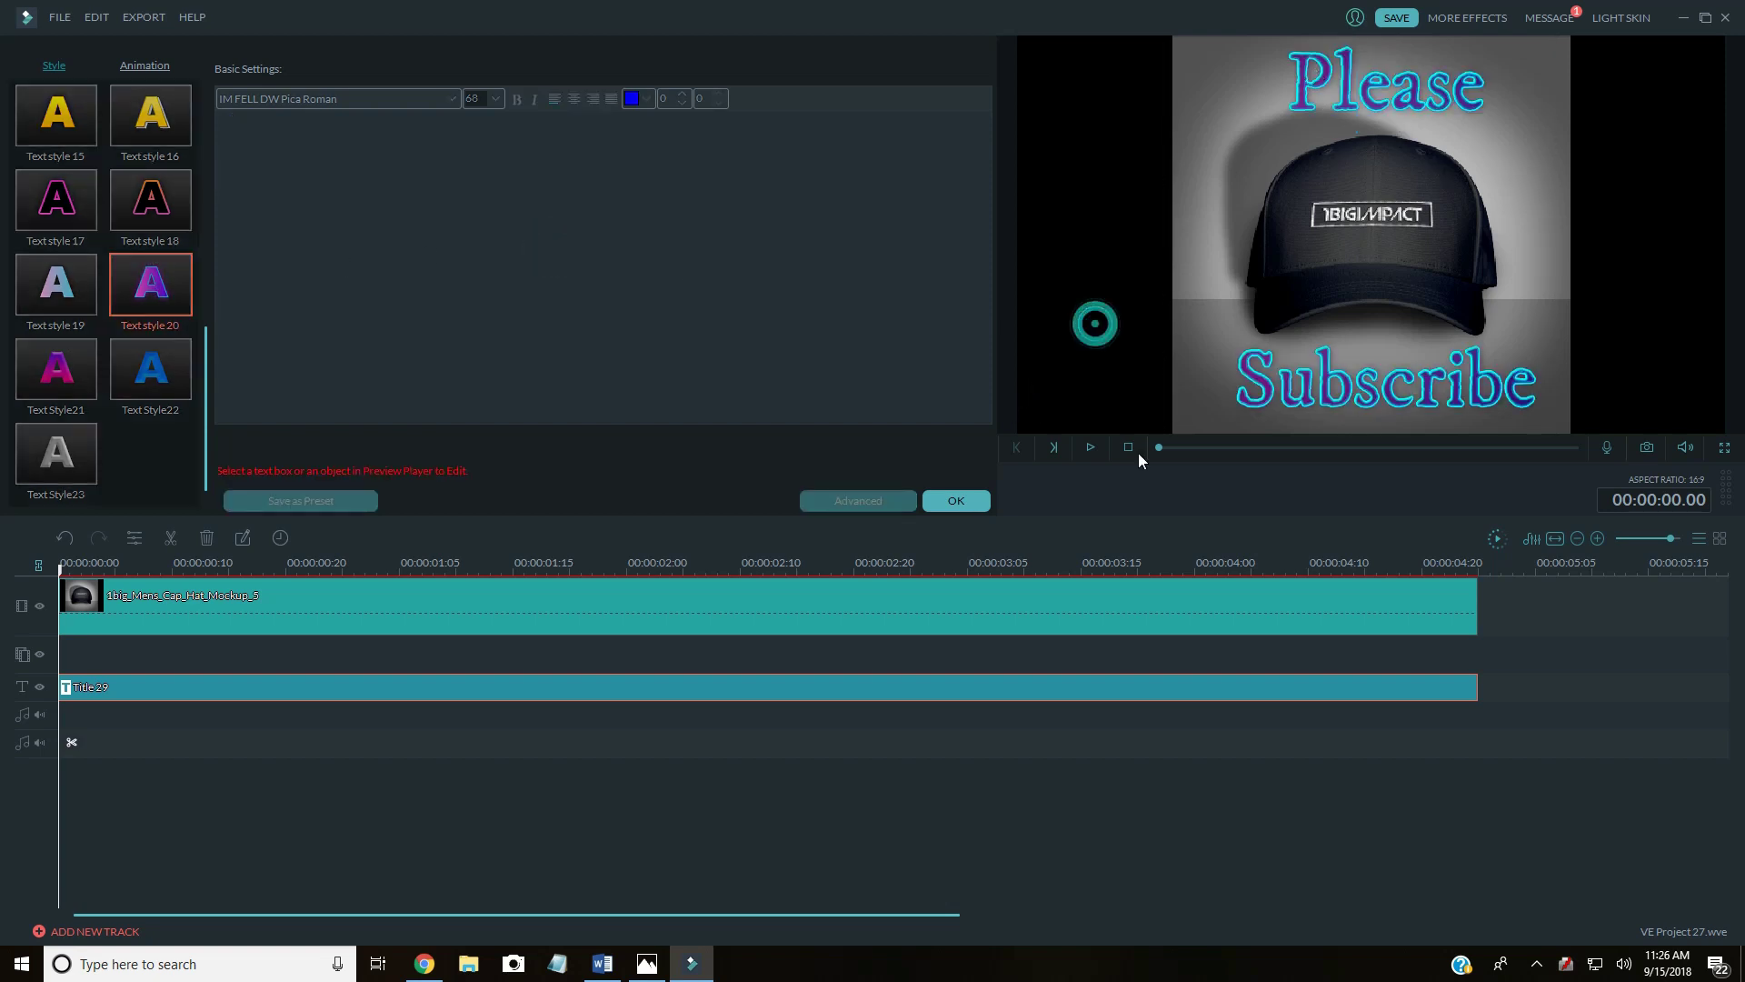
left_click(955, 501)
Step: Preview the animated title, deselect the clip, and return to the MEDIA library
left_click(1090, 448)
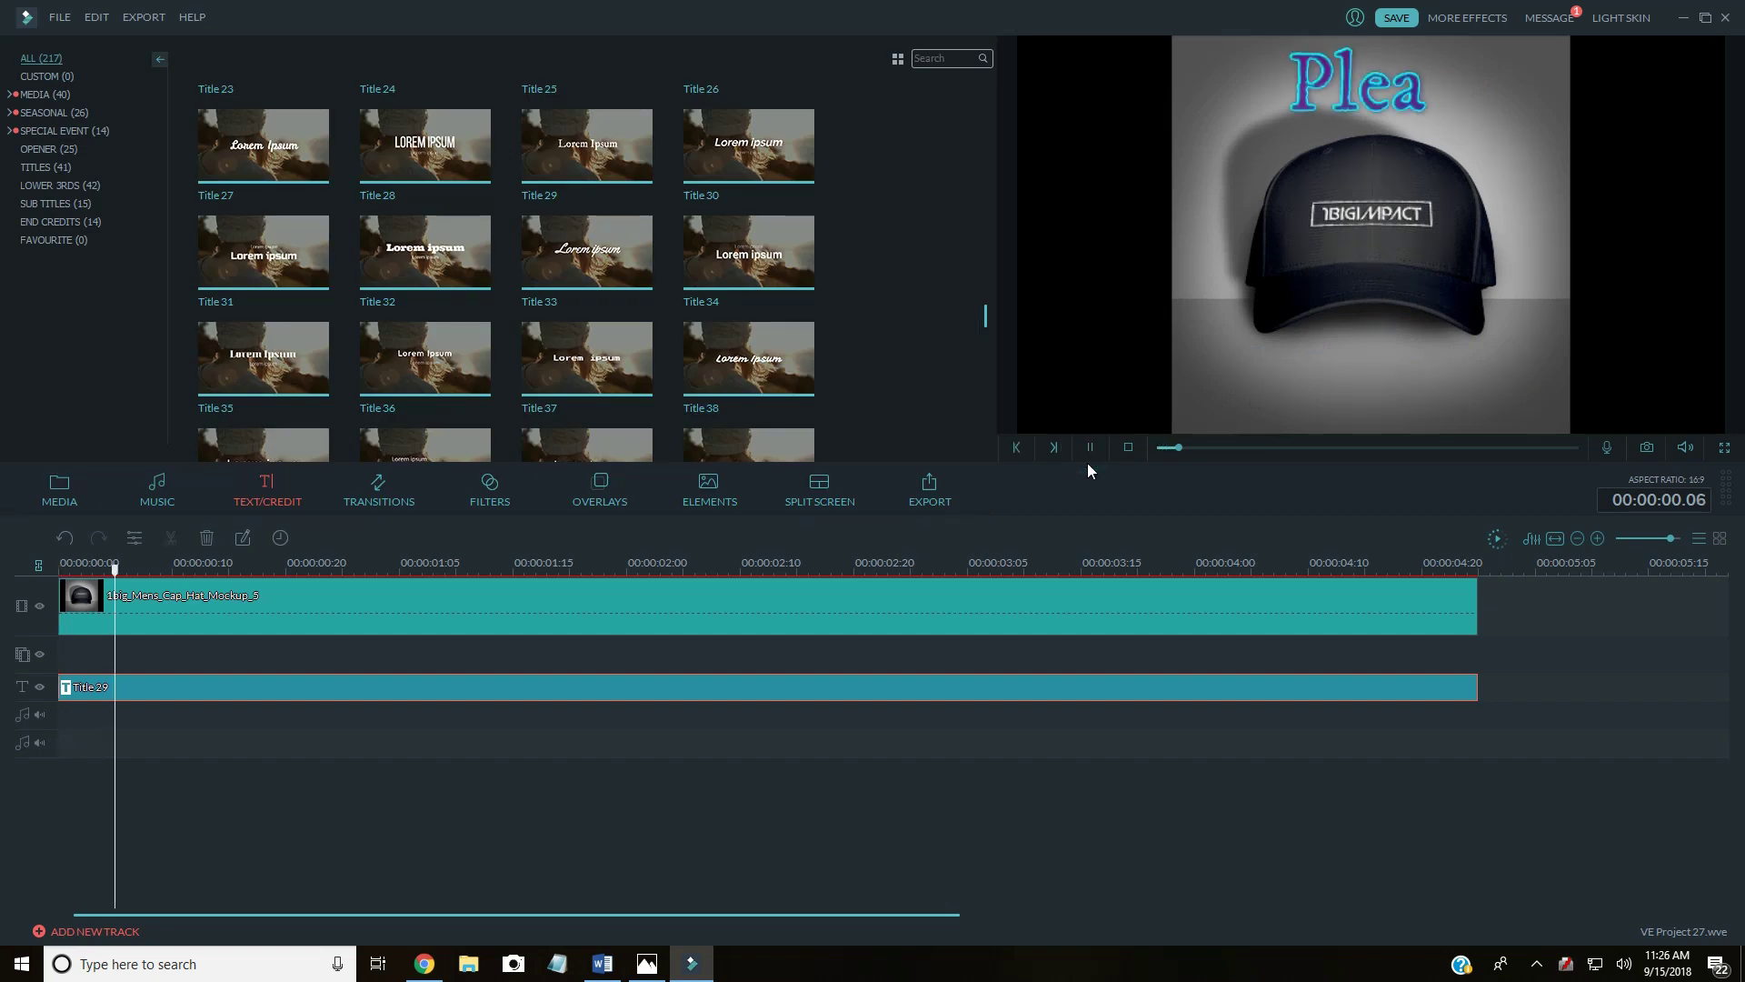
left_click(674, 747)
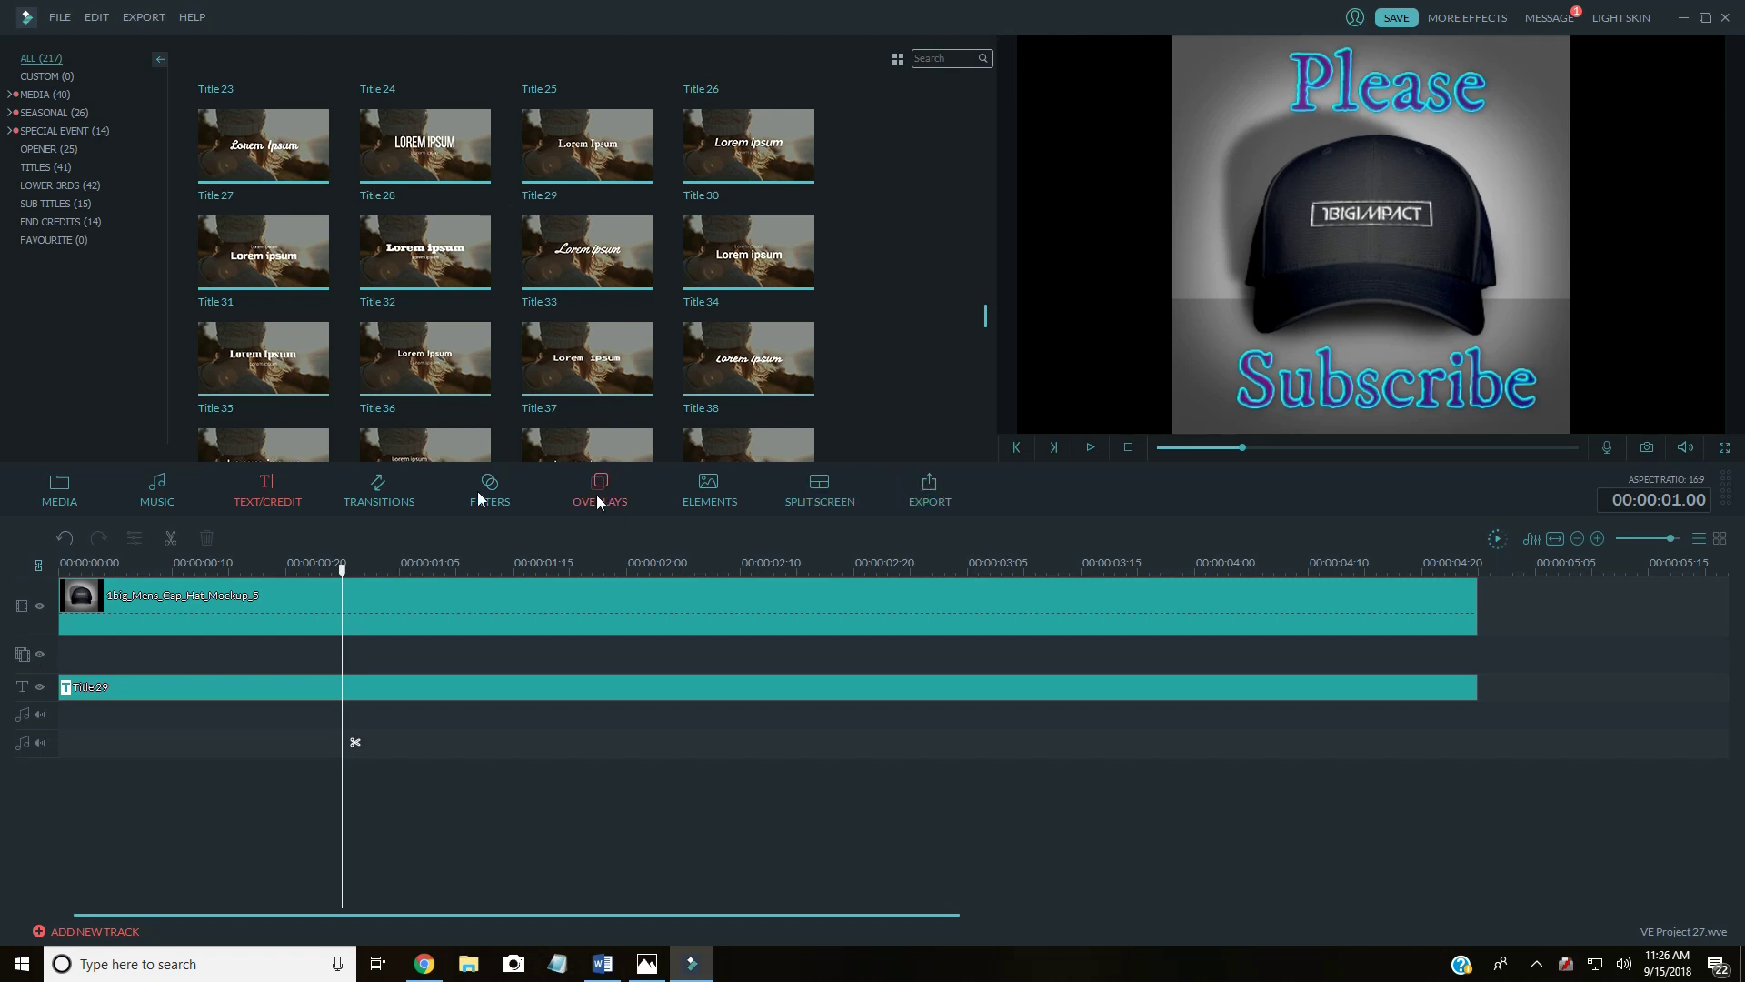
left_click(60, 491)
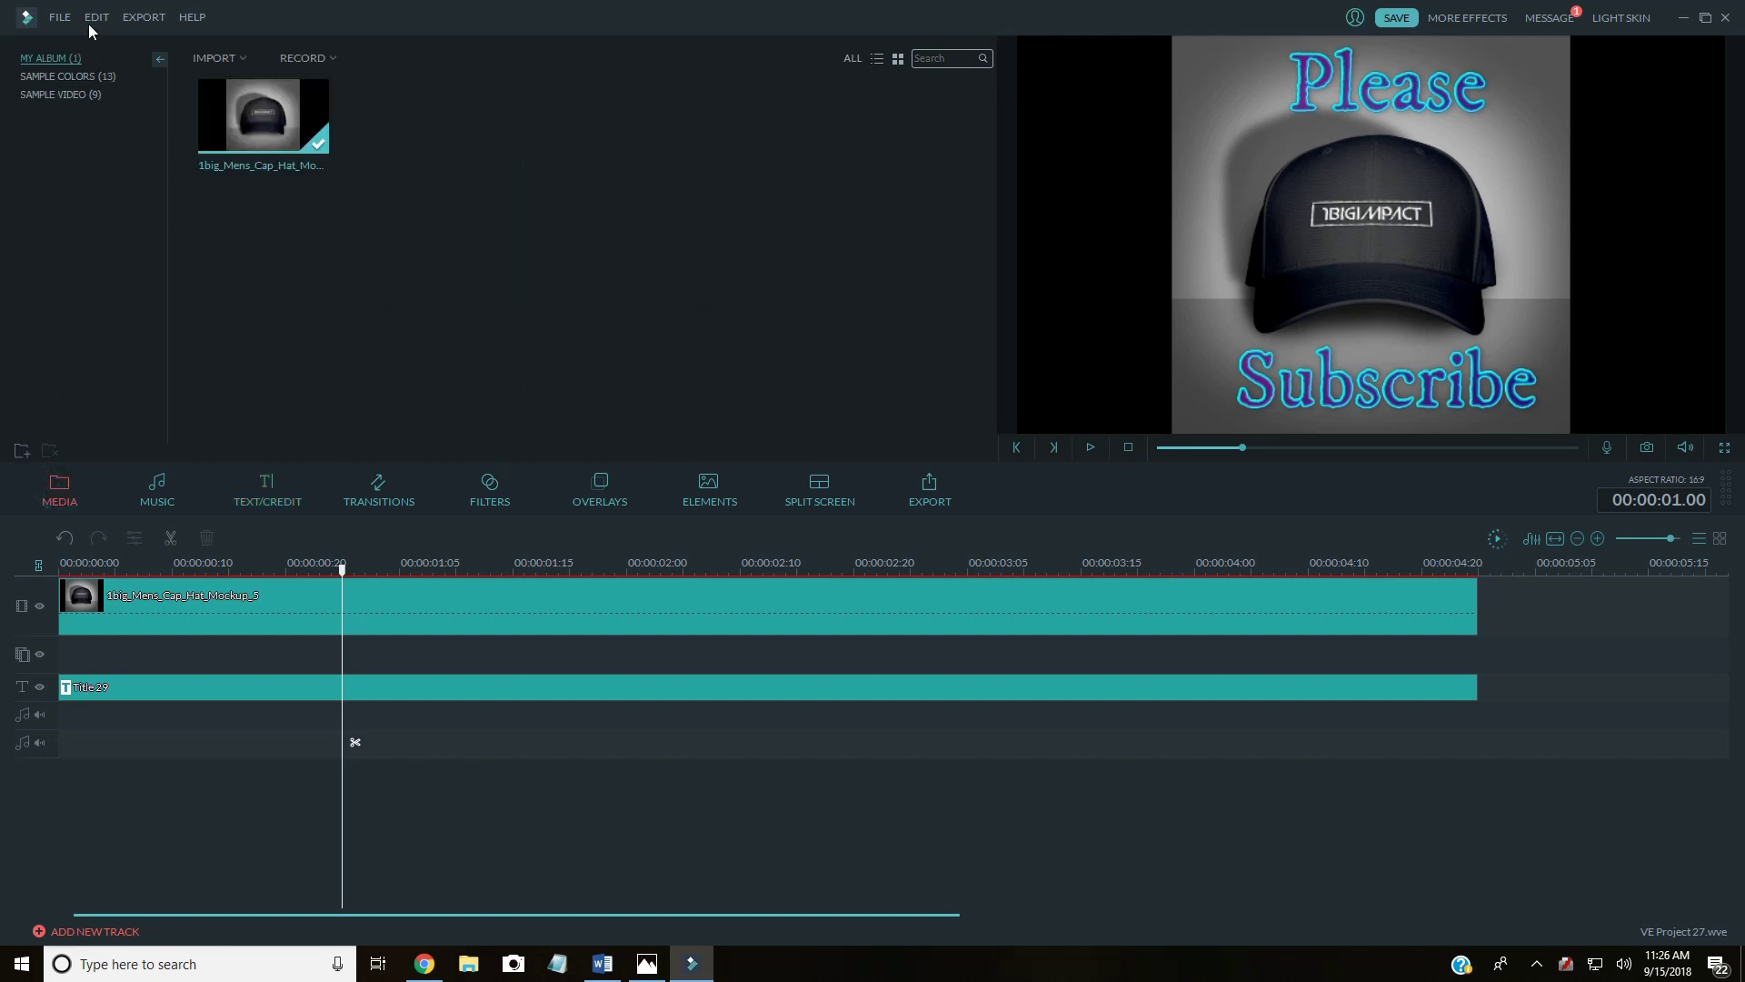
Step: Import the 560 tank-top image and place it on the second video track
left_click(59, 17)
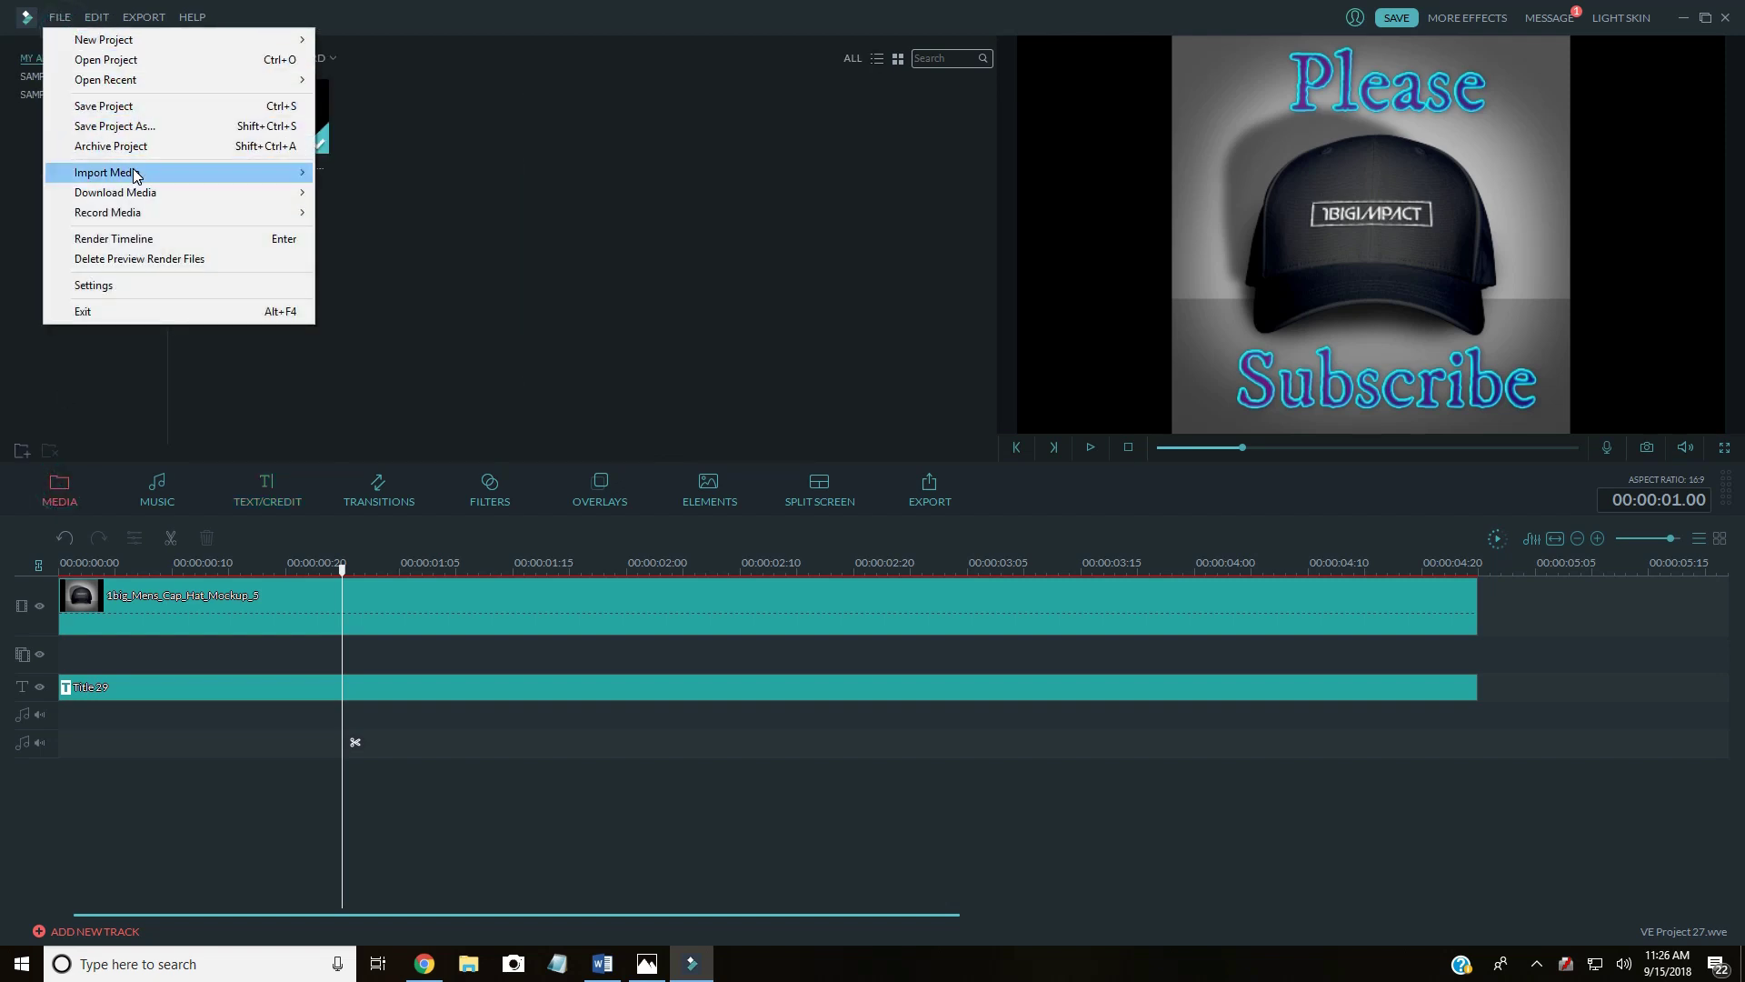
mouse_move(264, 172)
left_click(391, 164)
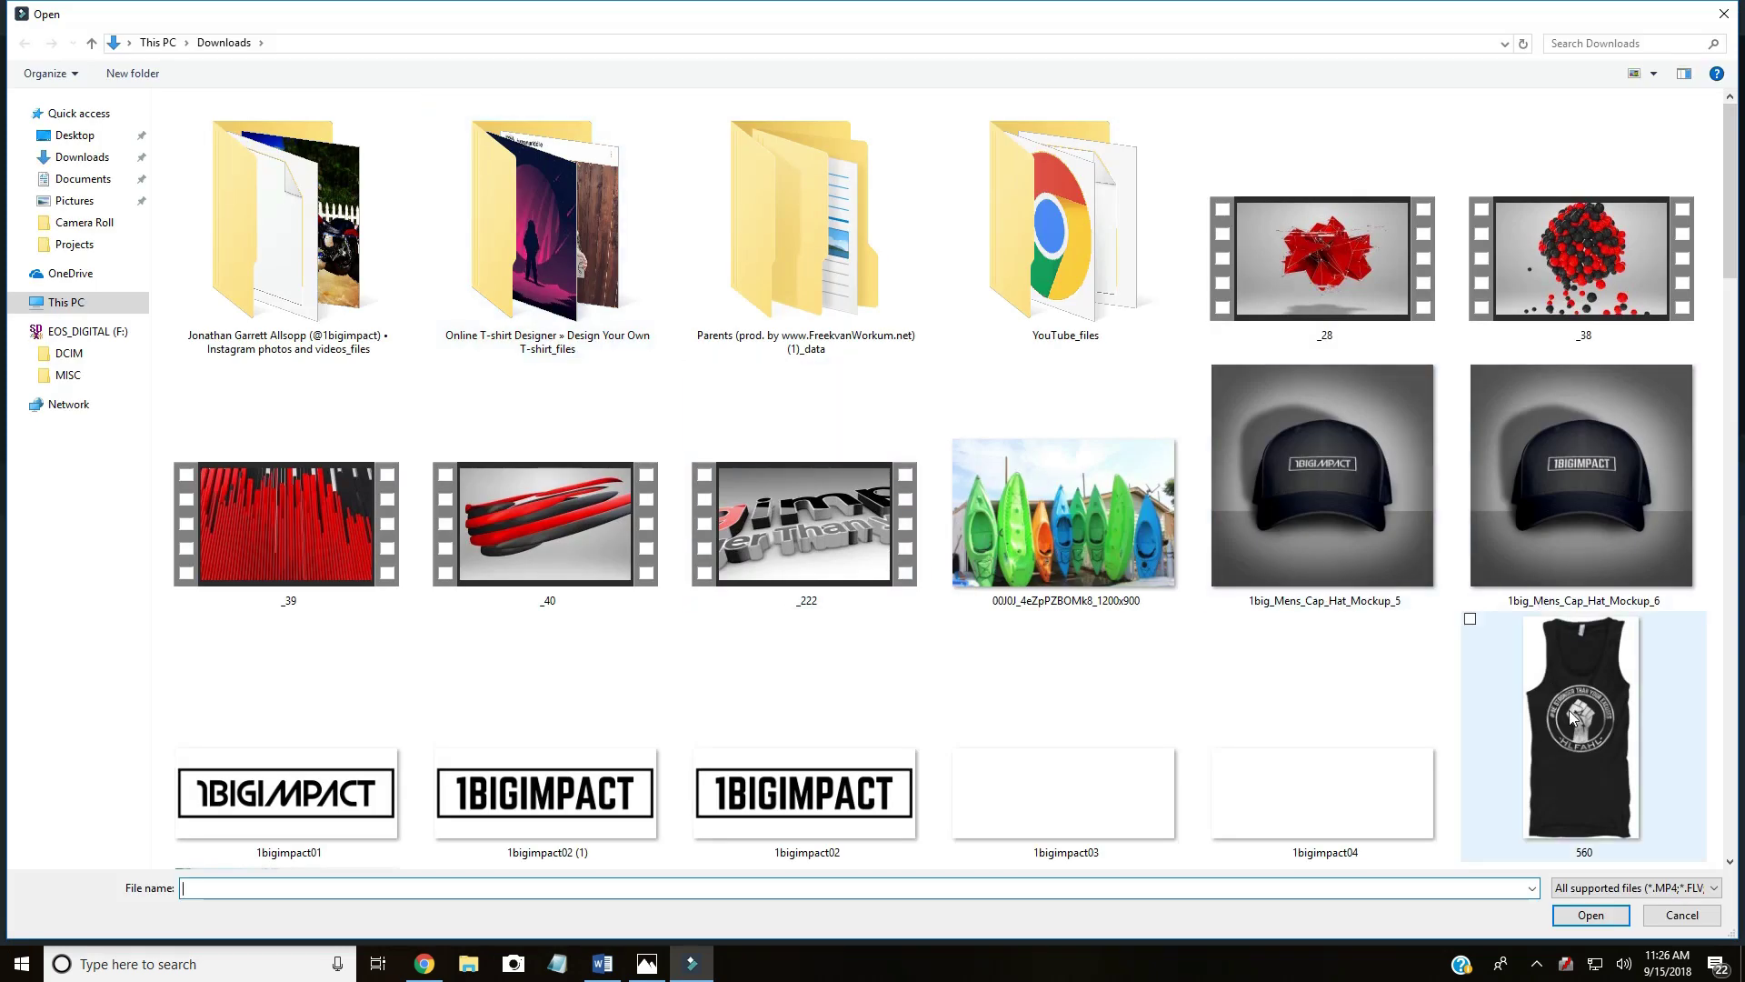
double_click(1569, 711)
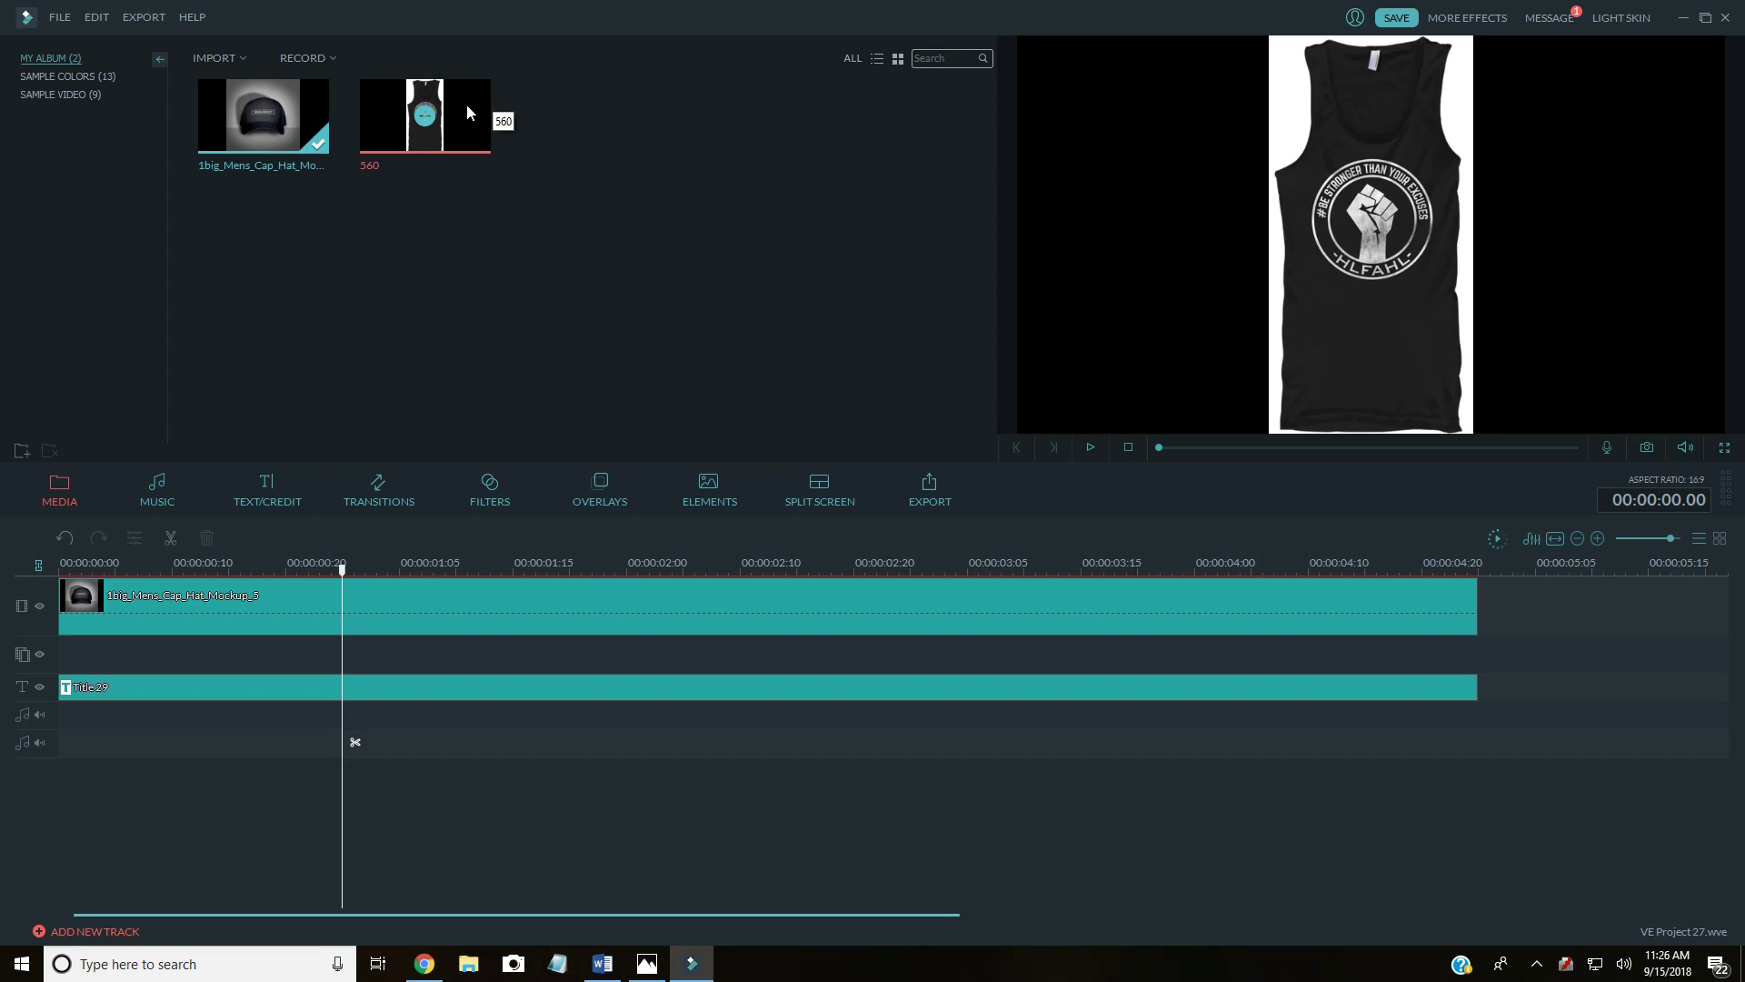
left_click_drag(466, 104, 64, 654)
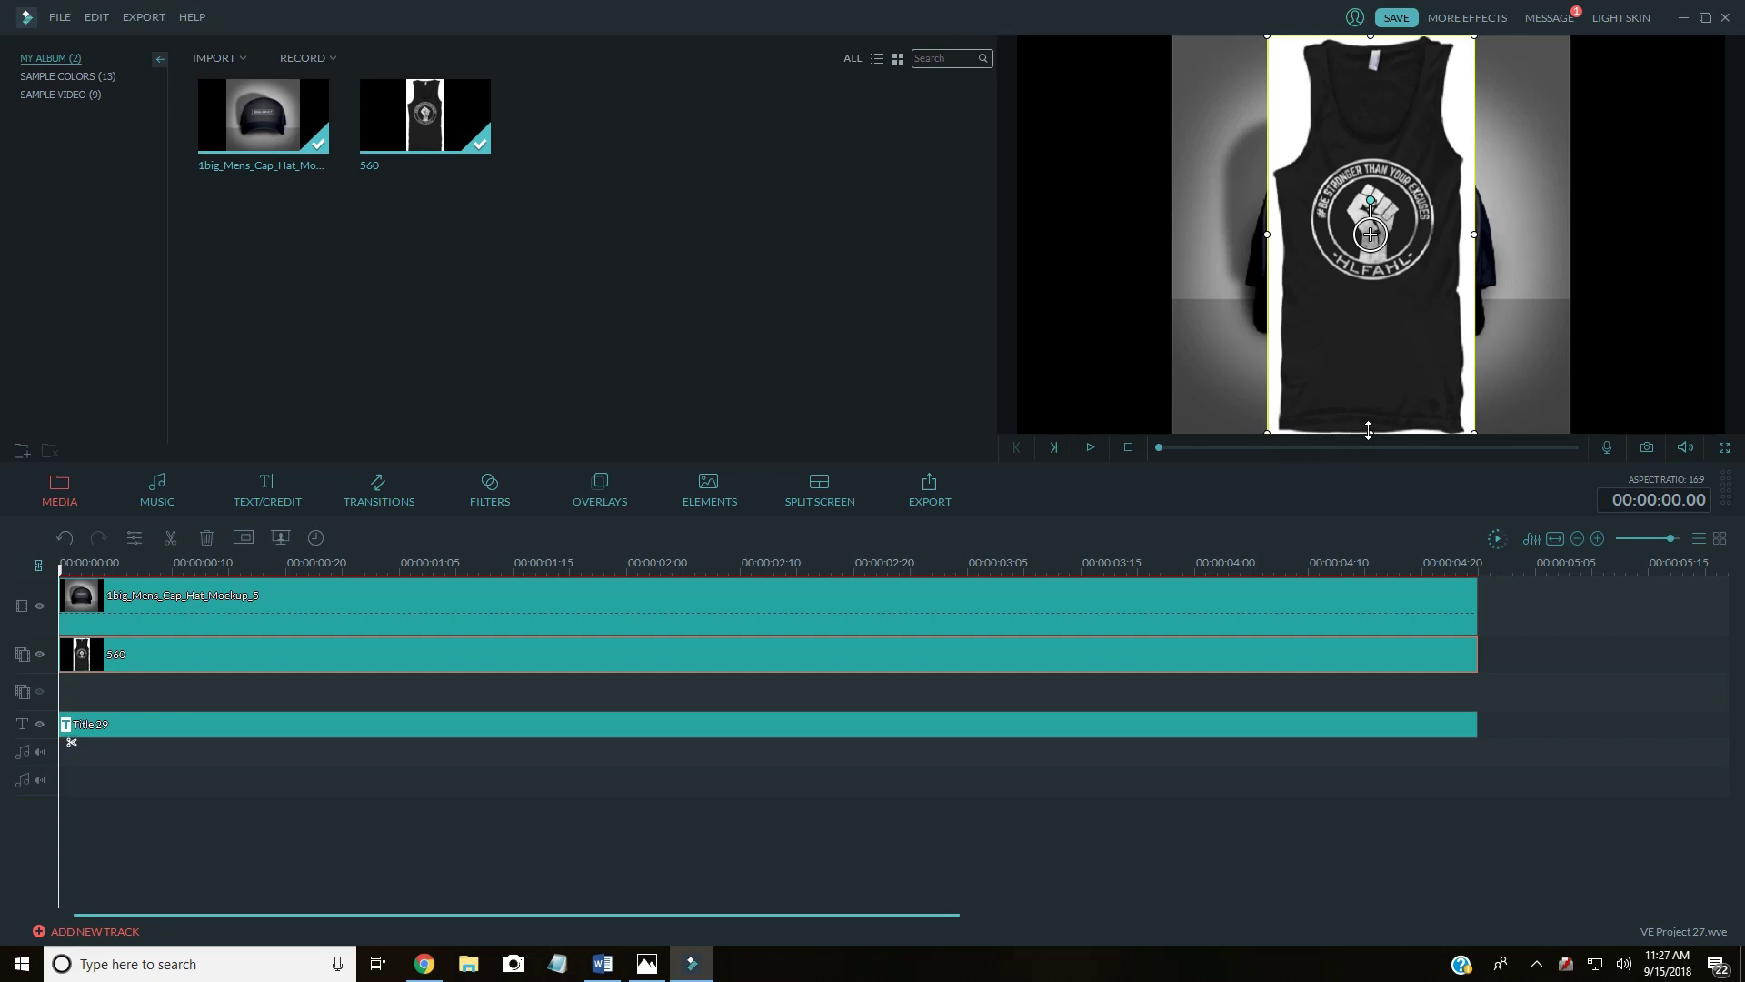
Step: Shrink and tilt the 560 overlay into the top-right corner, then preview it
left_click_drag(1371, 432, 1373, 222)
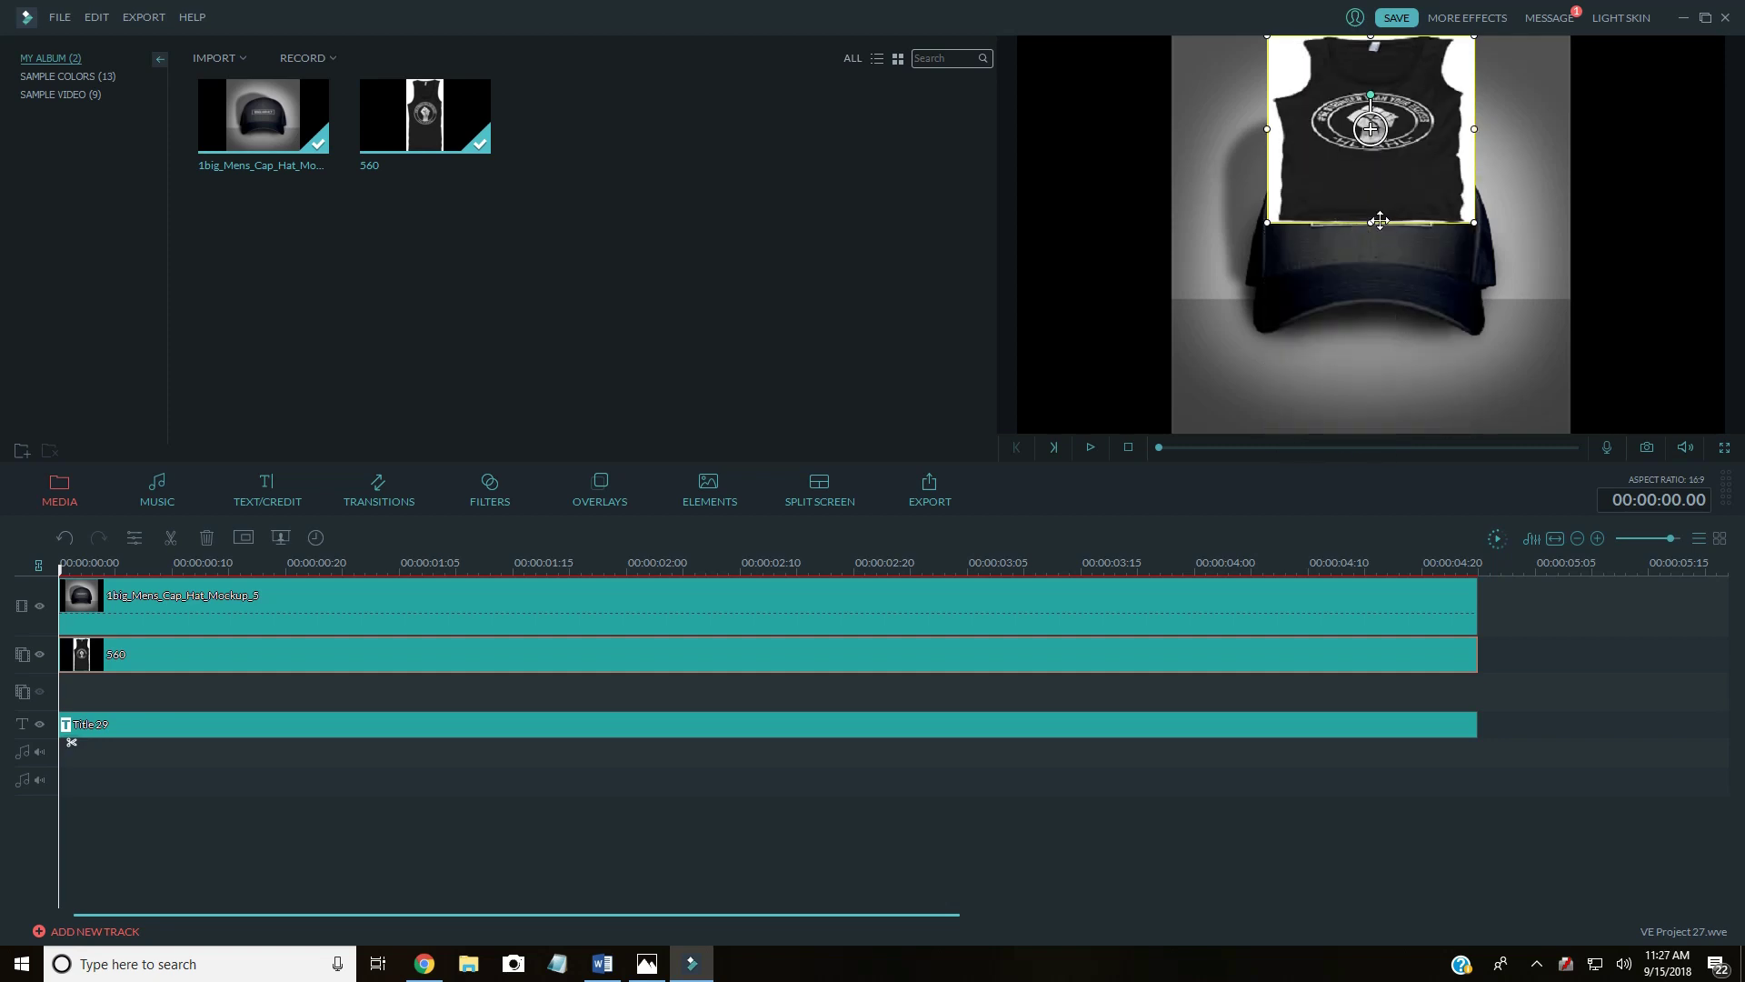
left_click_drag(1372, 221, 1372, 432)
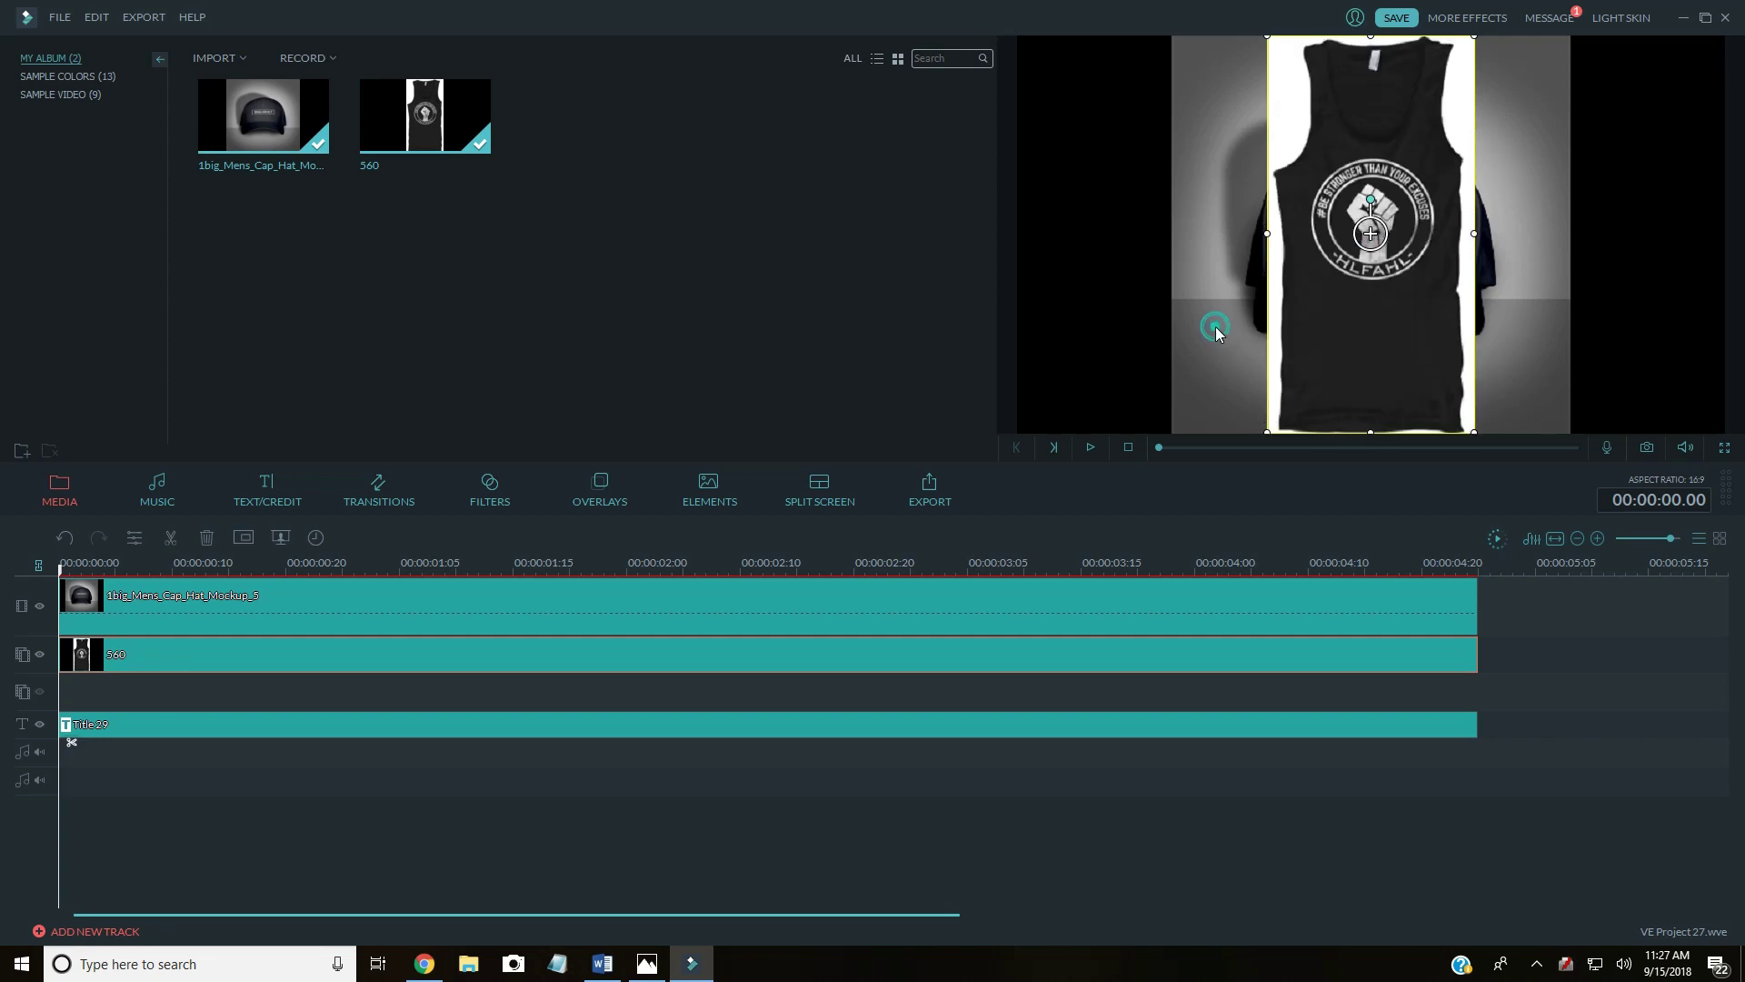
left_click_drag(1268, 428, 1388, 226)
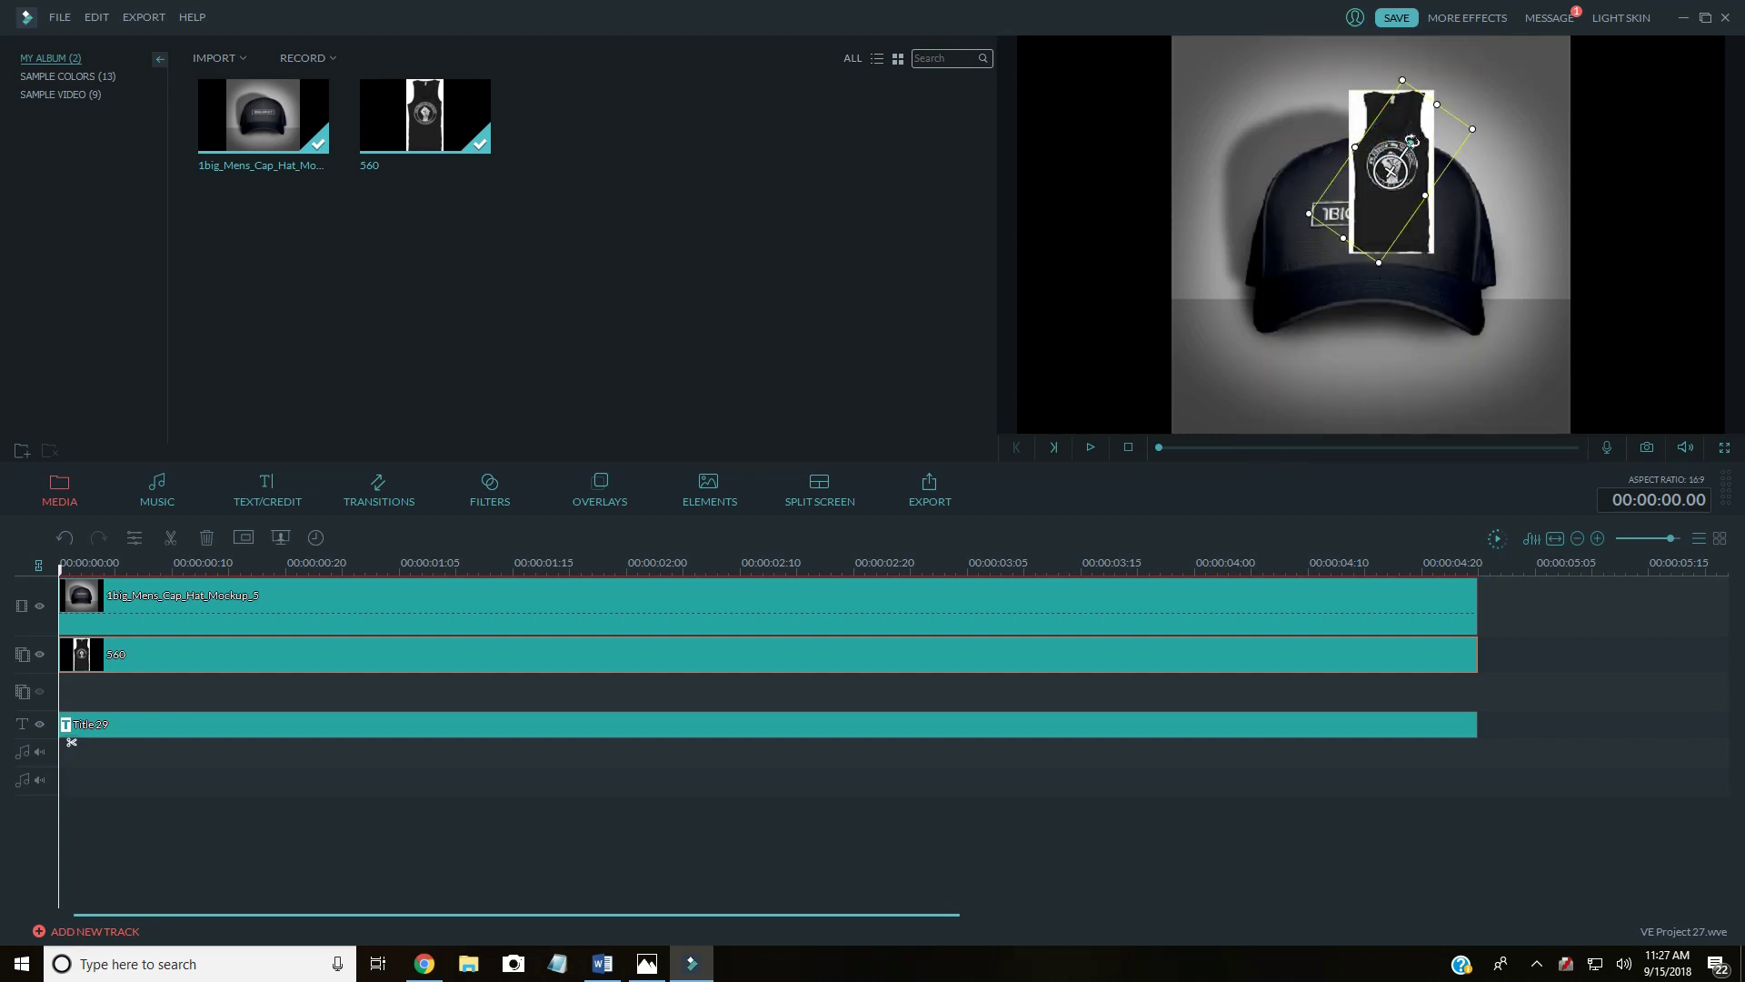
left_click_drag(1406, 139, 1507, 172)
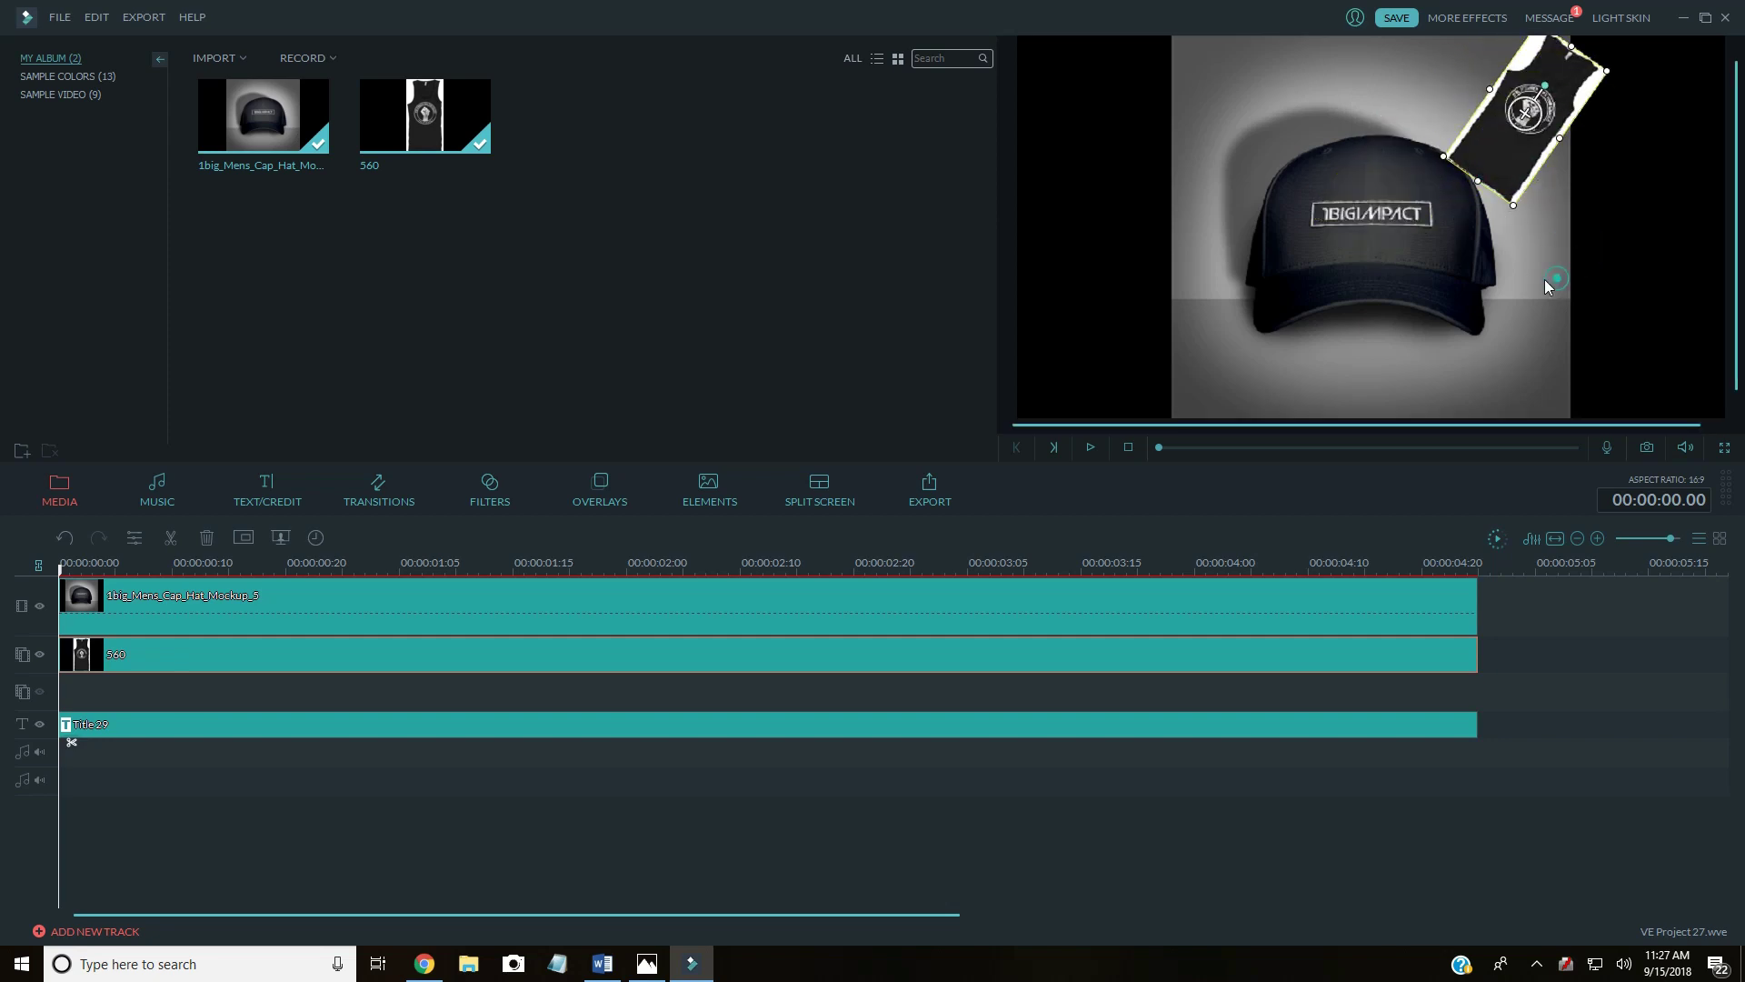
left_click(1292, 510)
left_click(1014, 688)
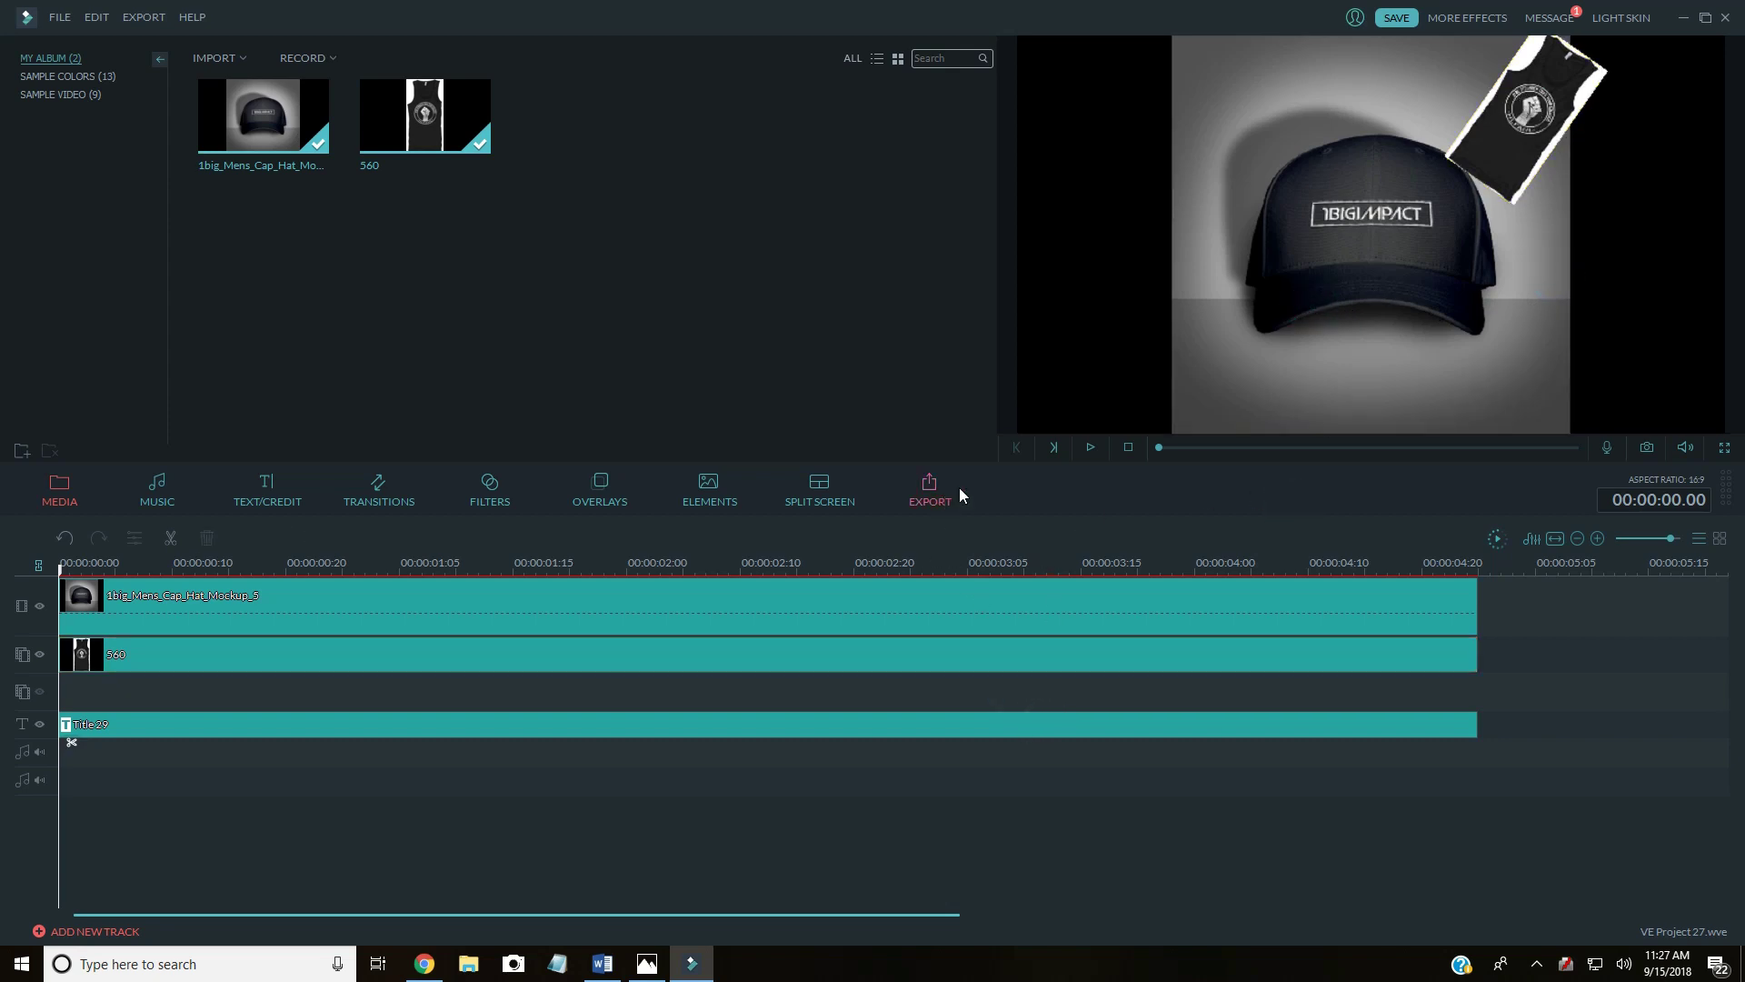
left_click(1091, 446)
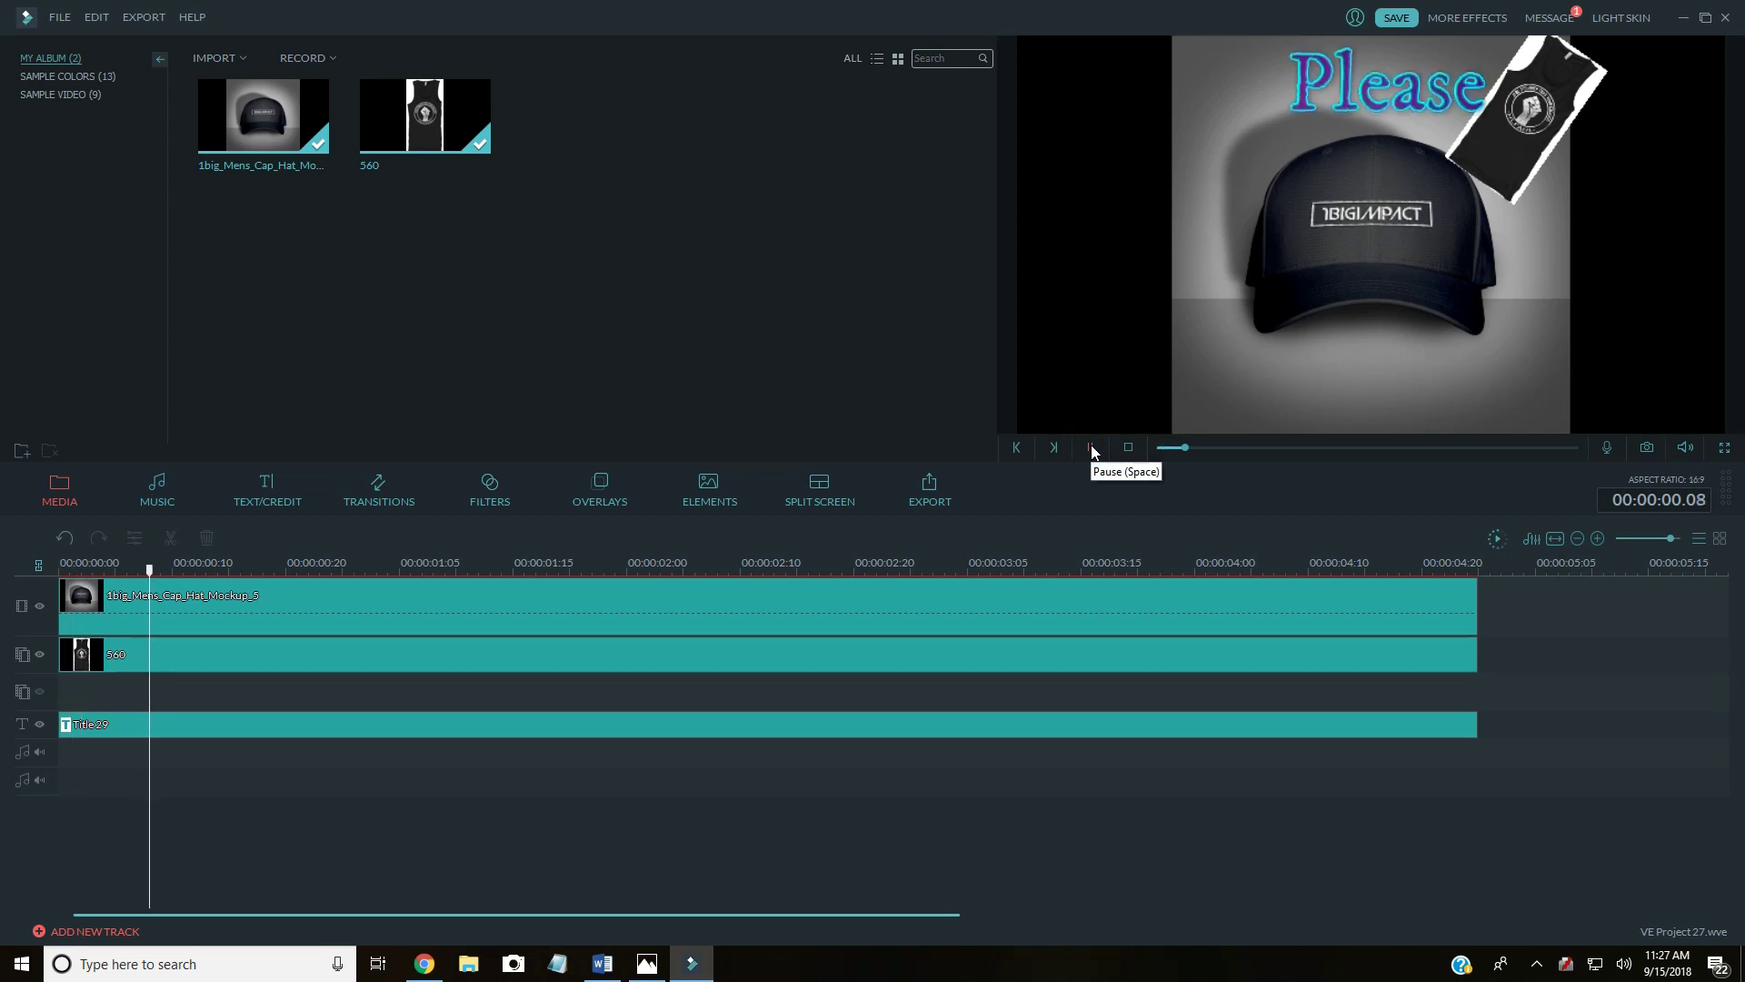
Step: Pause playback, set Text Track to 2 in Add New Track, and show the title templates
left_click(1090, 446)
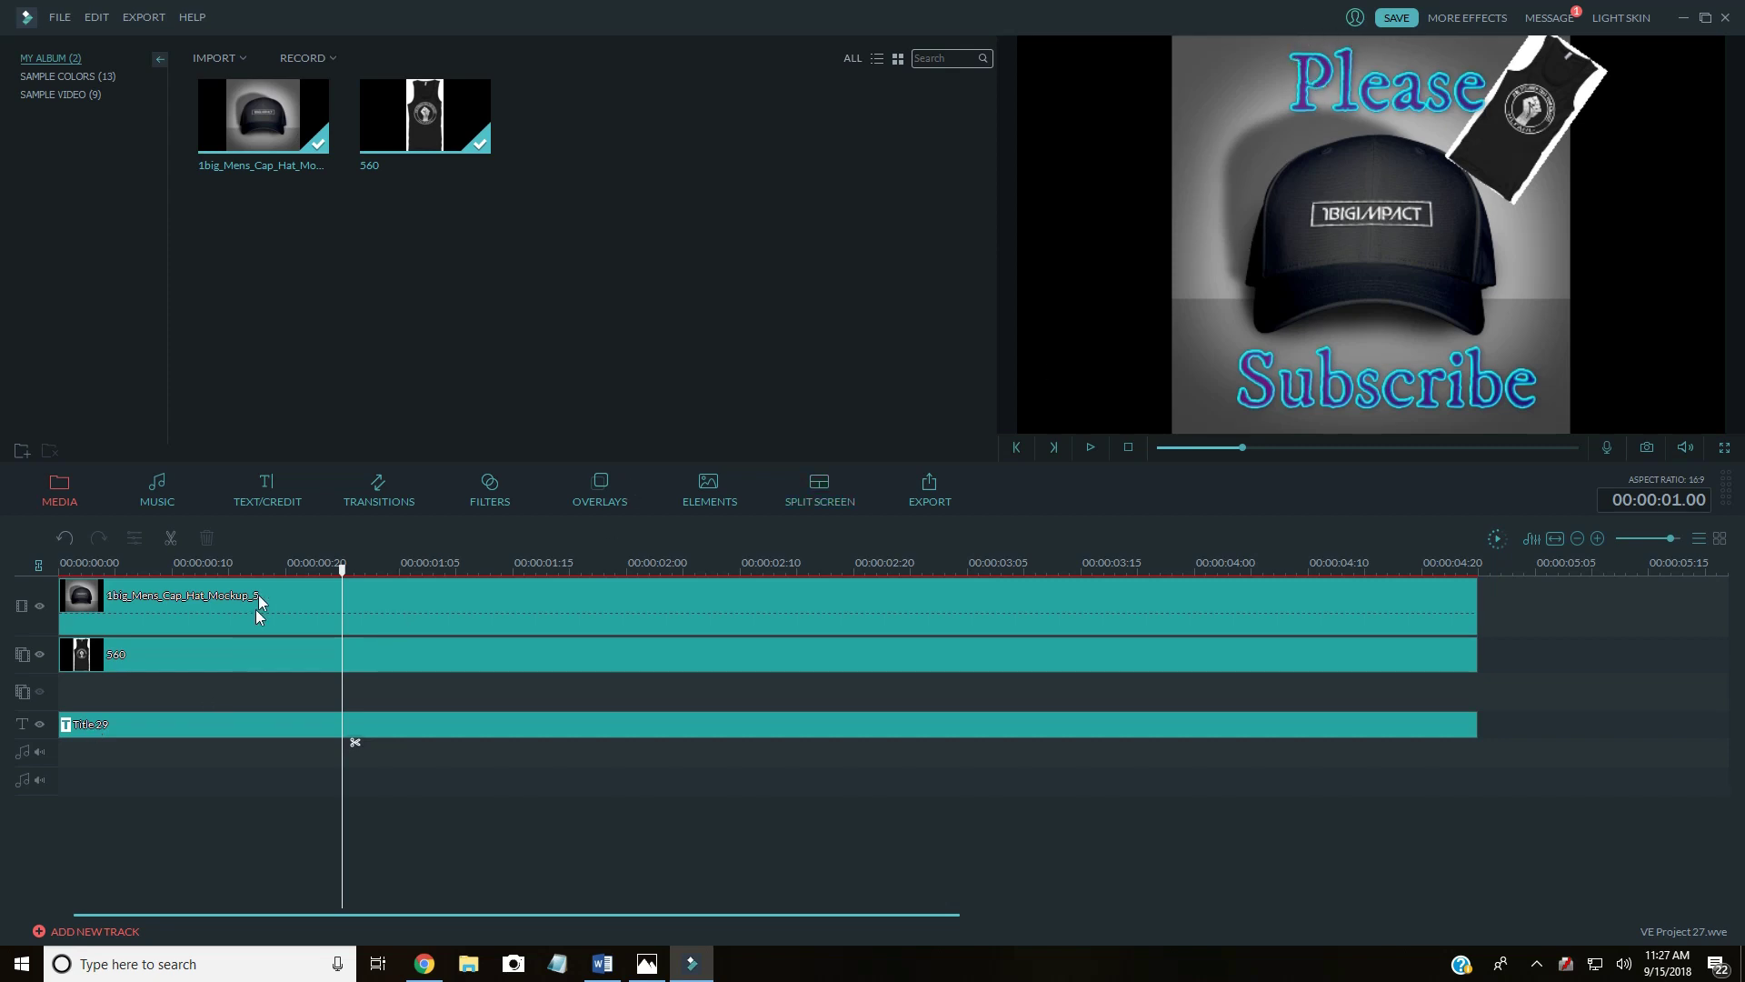
left_click(94, 931)
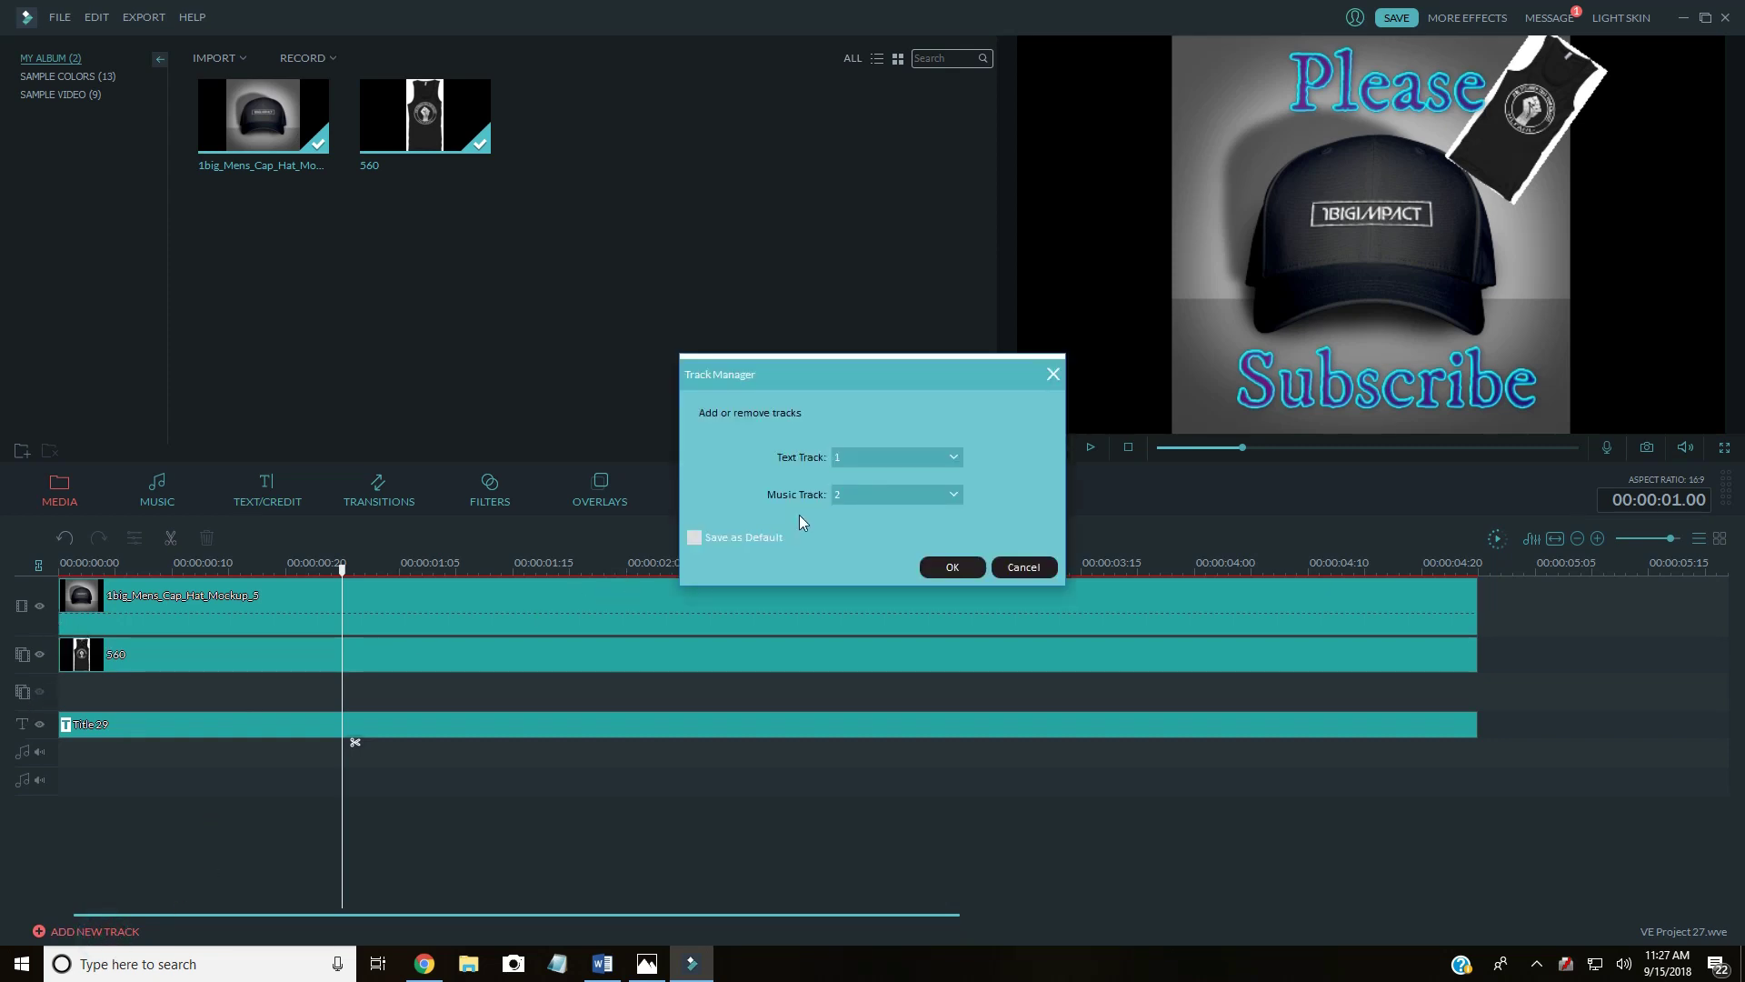
left_click(889, 457)
left_click(875, 492)
left_click(936, 570)
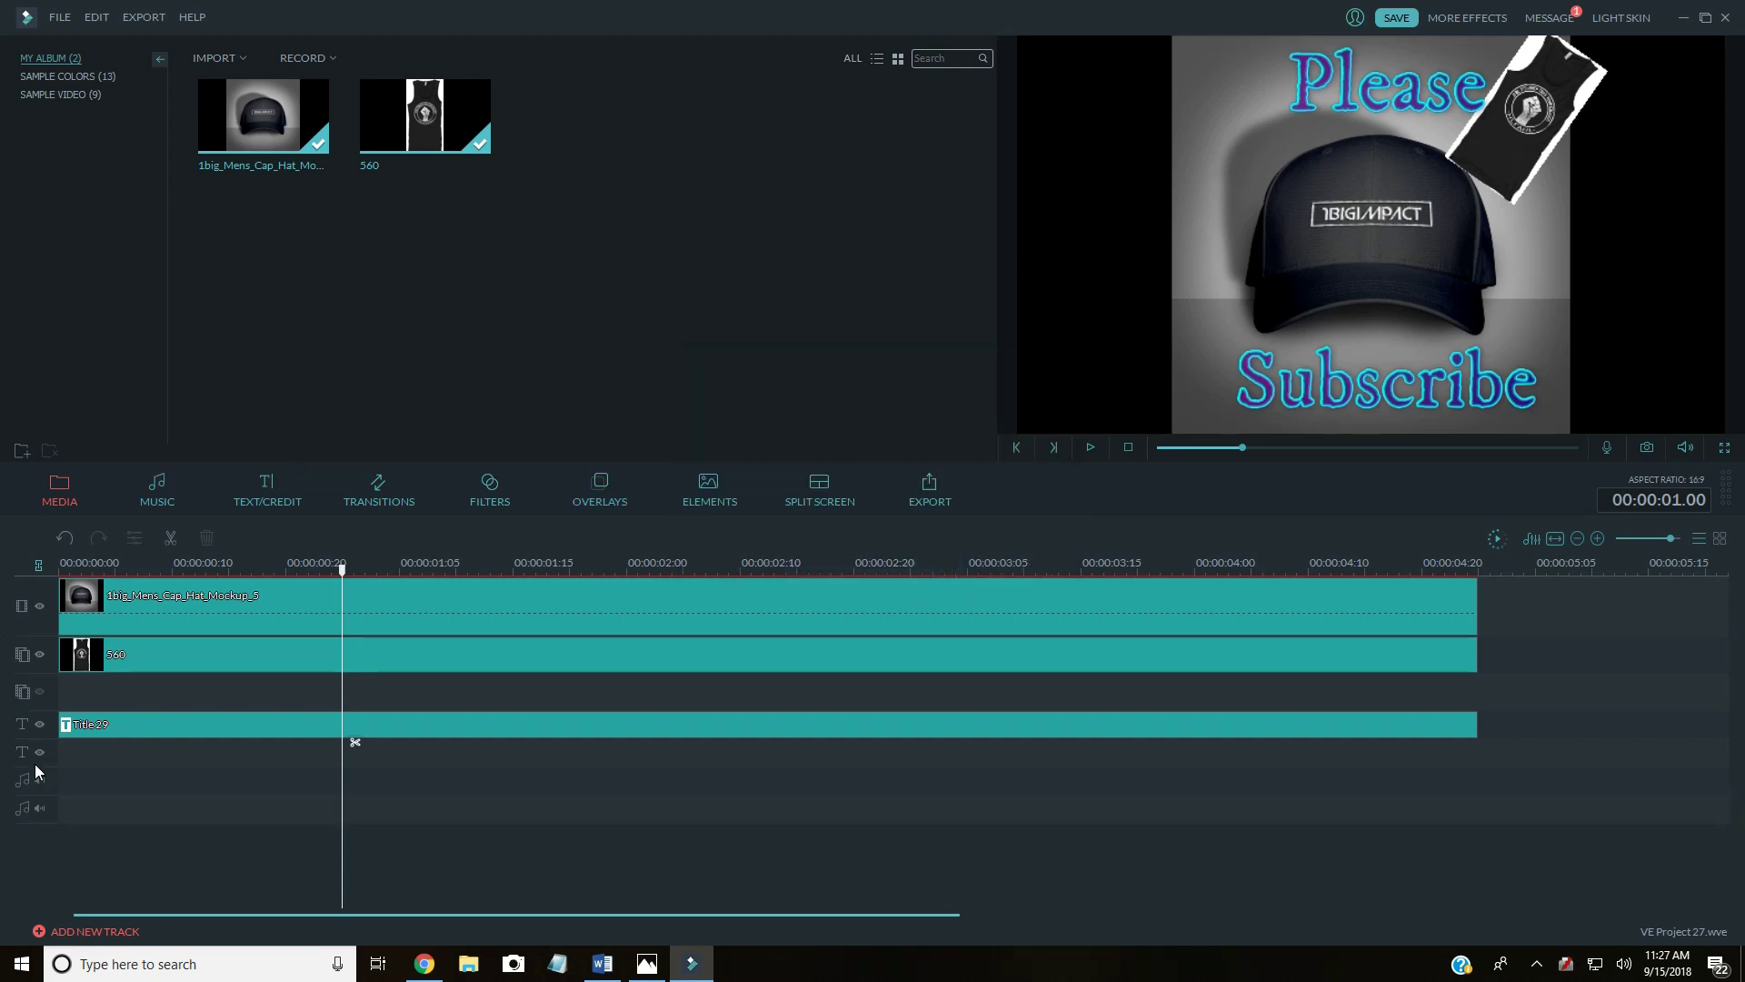
left_click(263, 502)
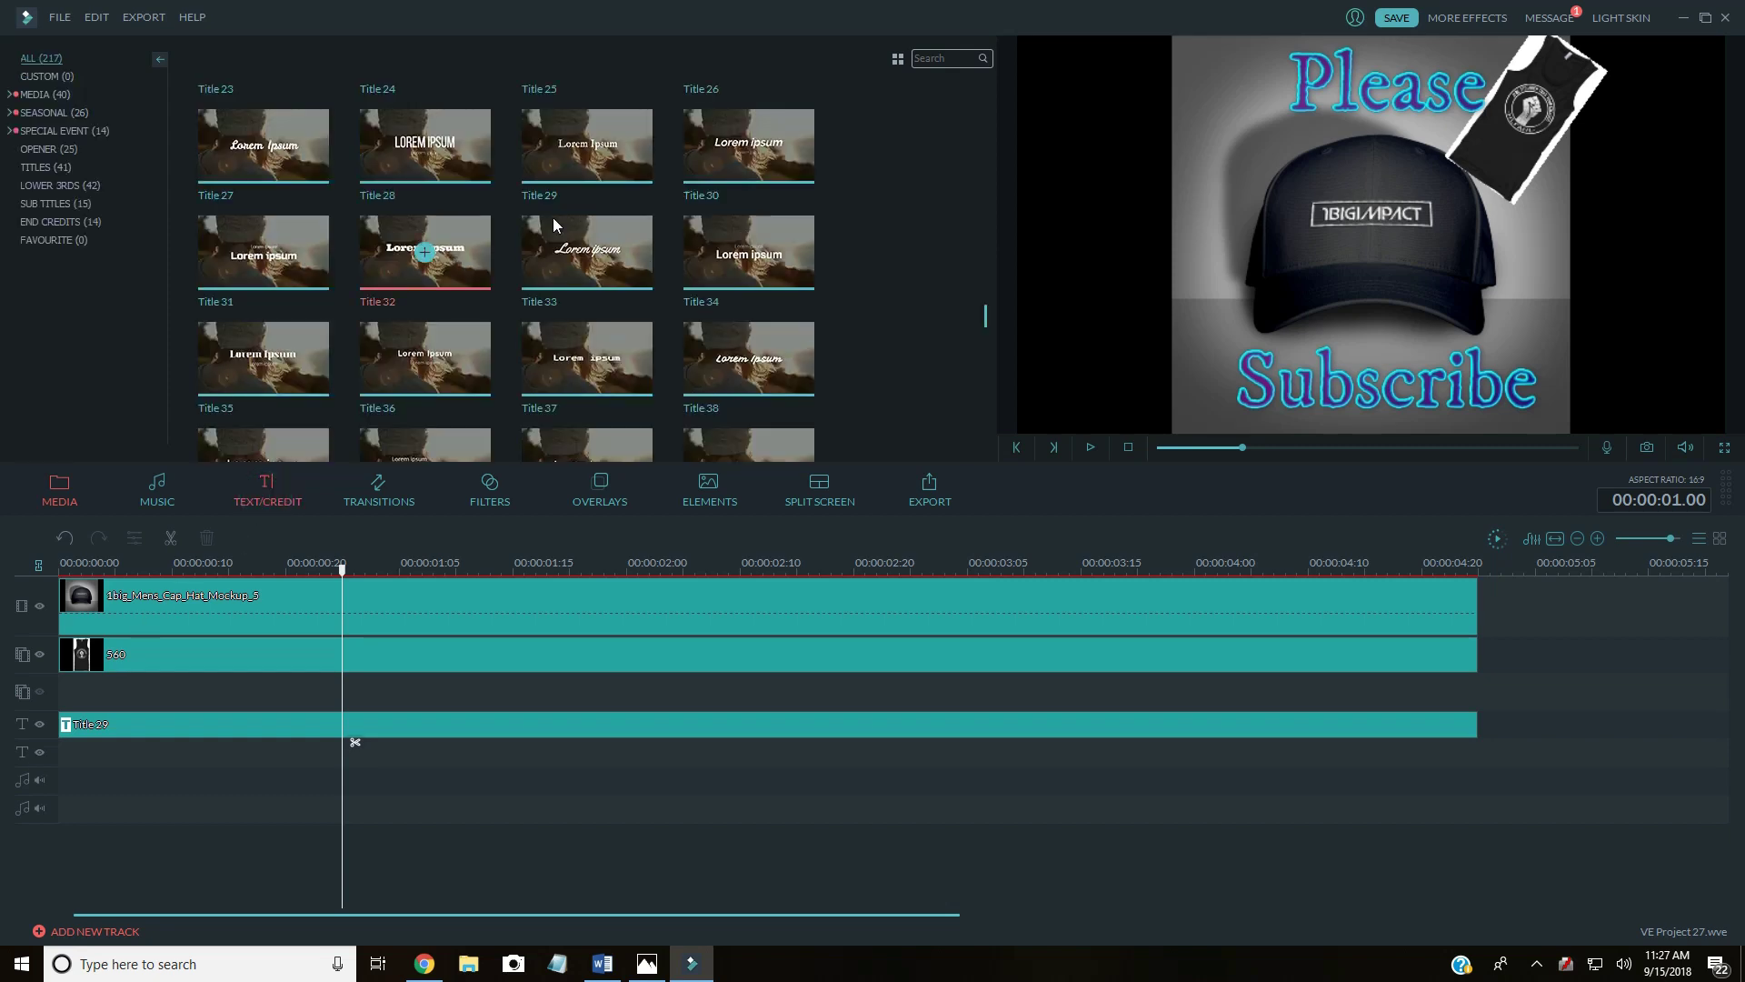
Step: Add Title 33 to the new text track and replace its placeholder with 'Or Else!!!!'
left_click_drag(618, 245, 68, 756)
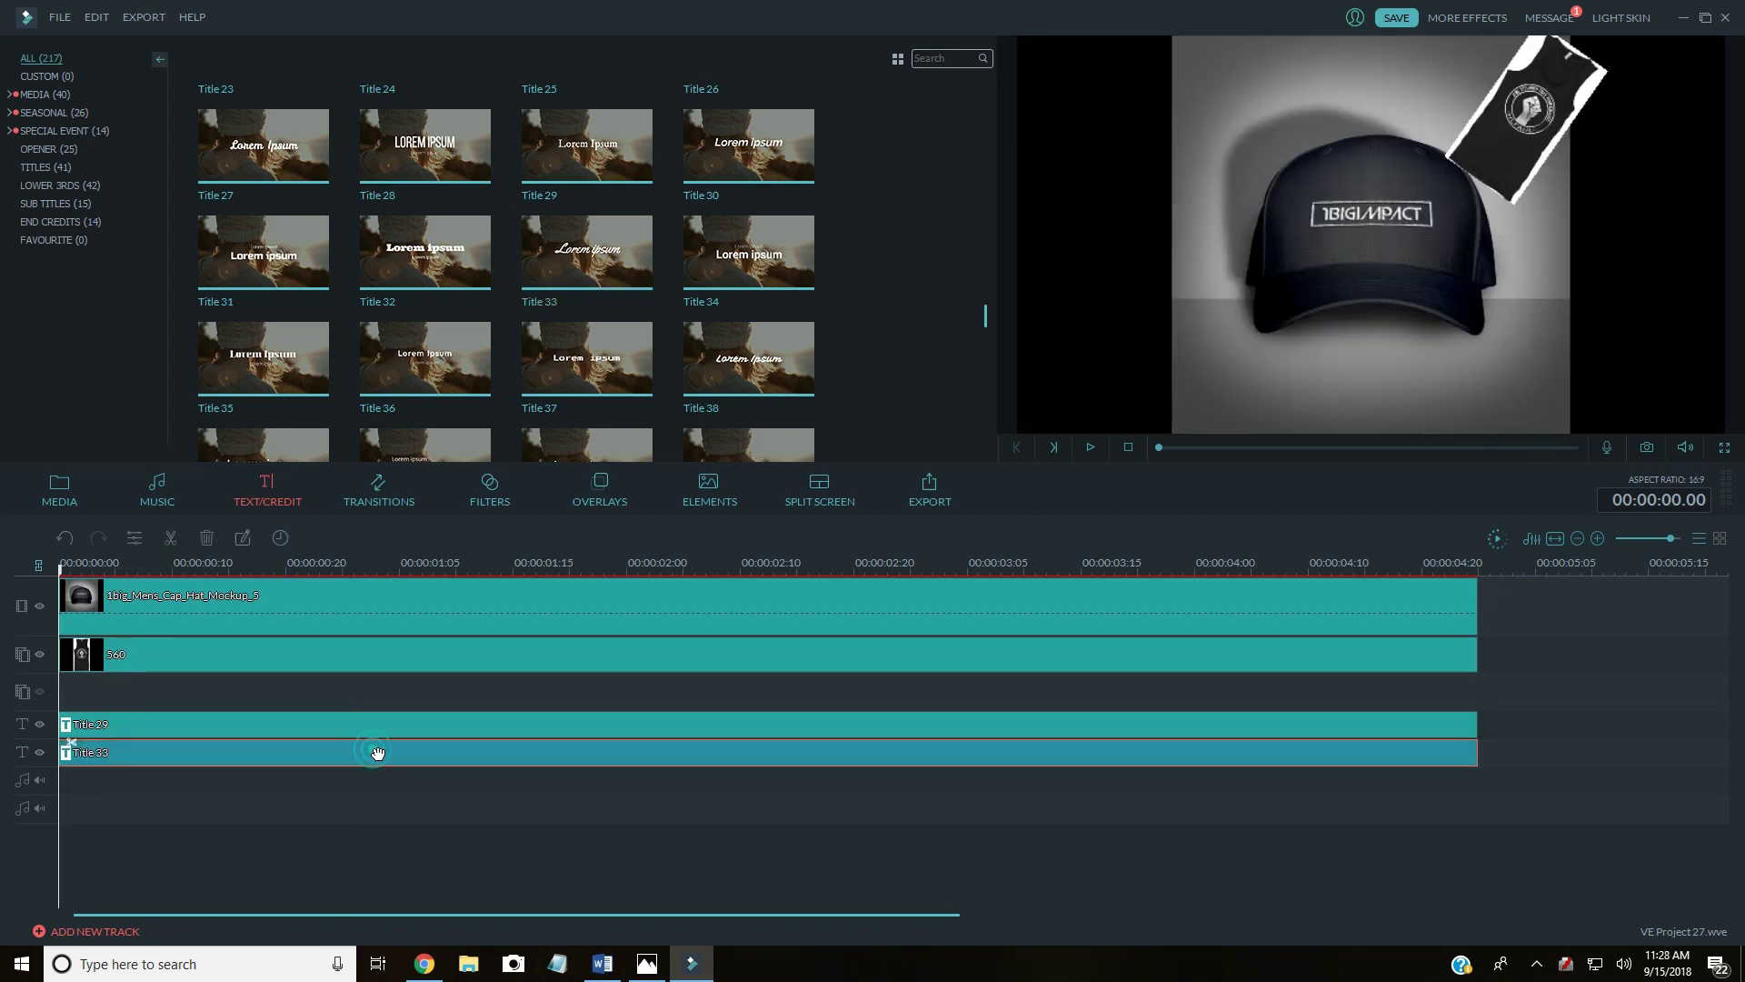
right_click(374, 750)
left_click(416, 874)
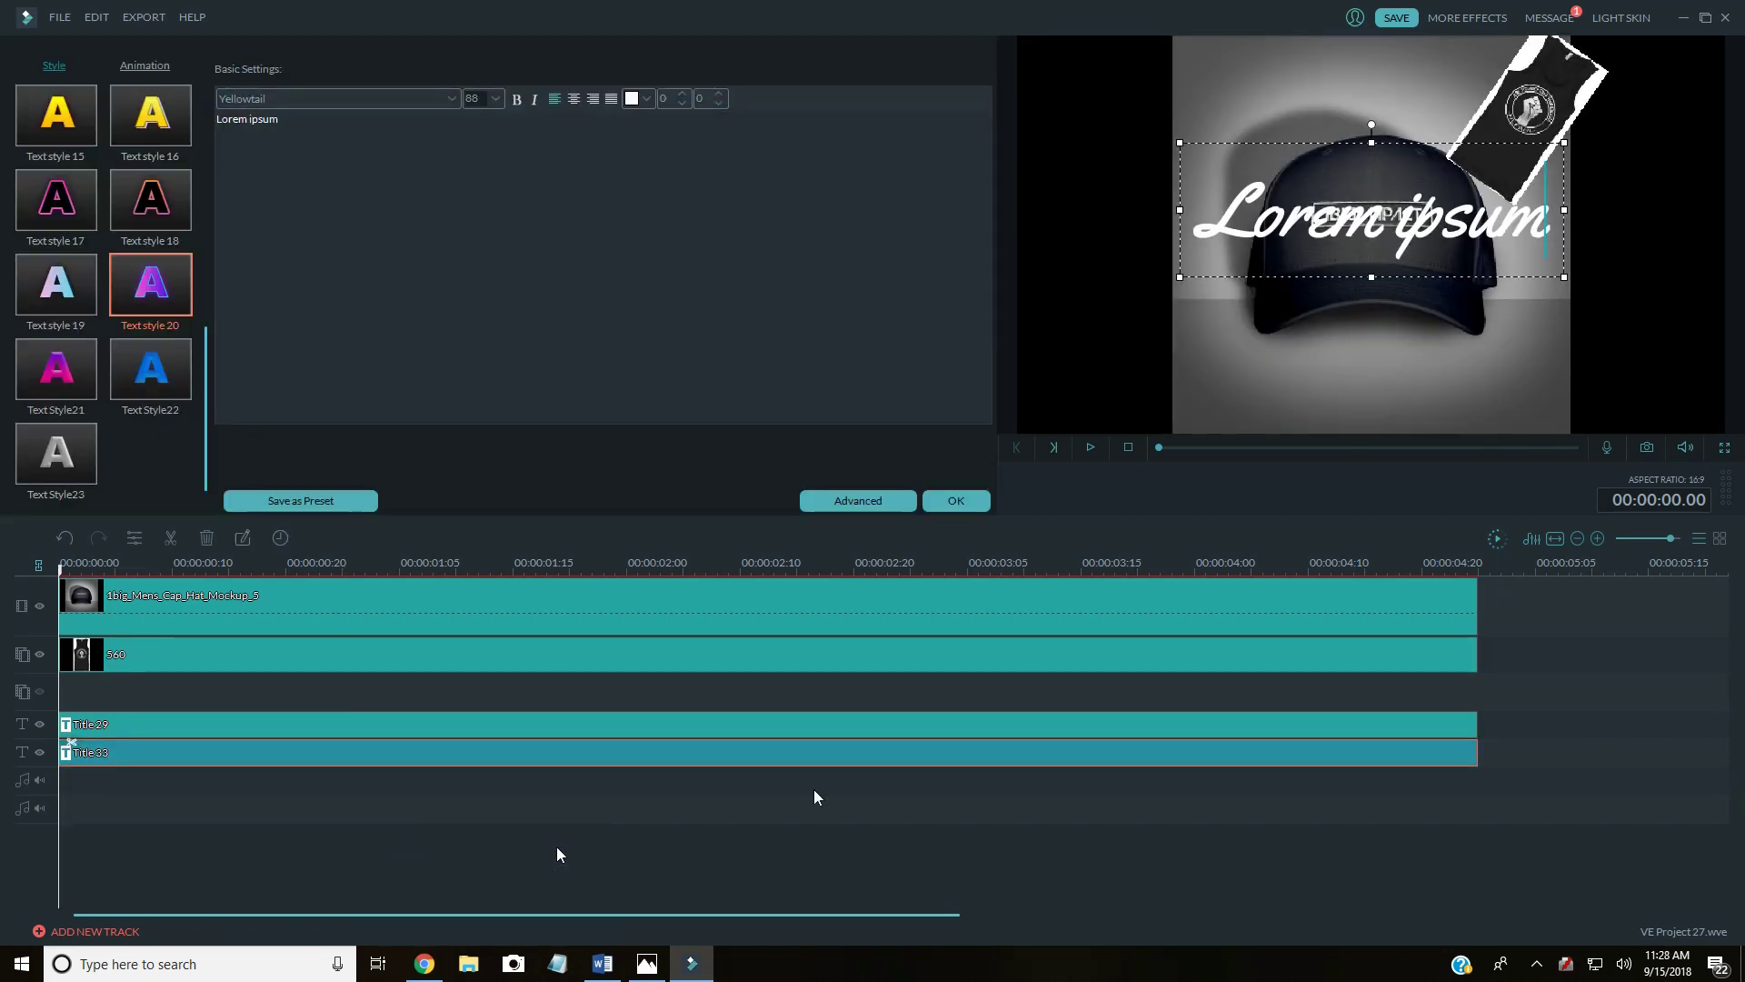
key("BackSpace")
key("BackSpace")
key("BackSpace")
key("BackSpace")
key("BackSpace")
key("BackSpace")
key("BackSpace")
key("BackSpace")
key("BackSpace")
key("BackSpace")
key("BackSpace")
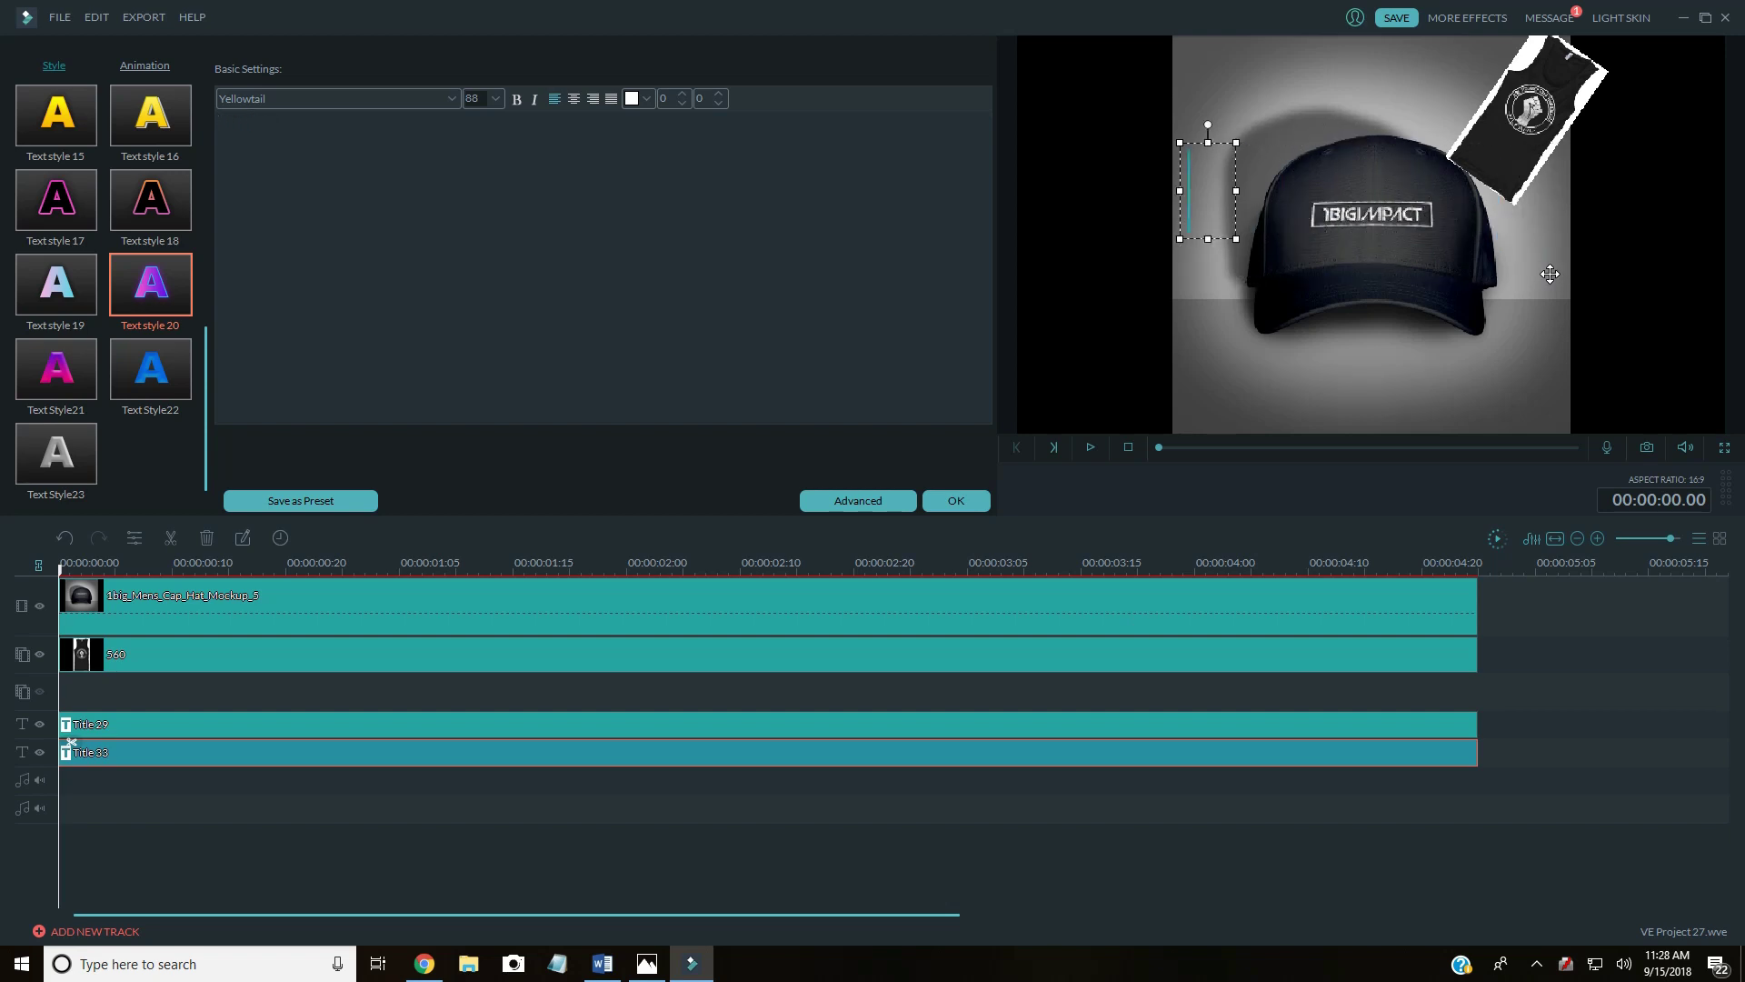
type("Or")
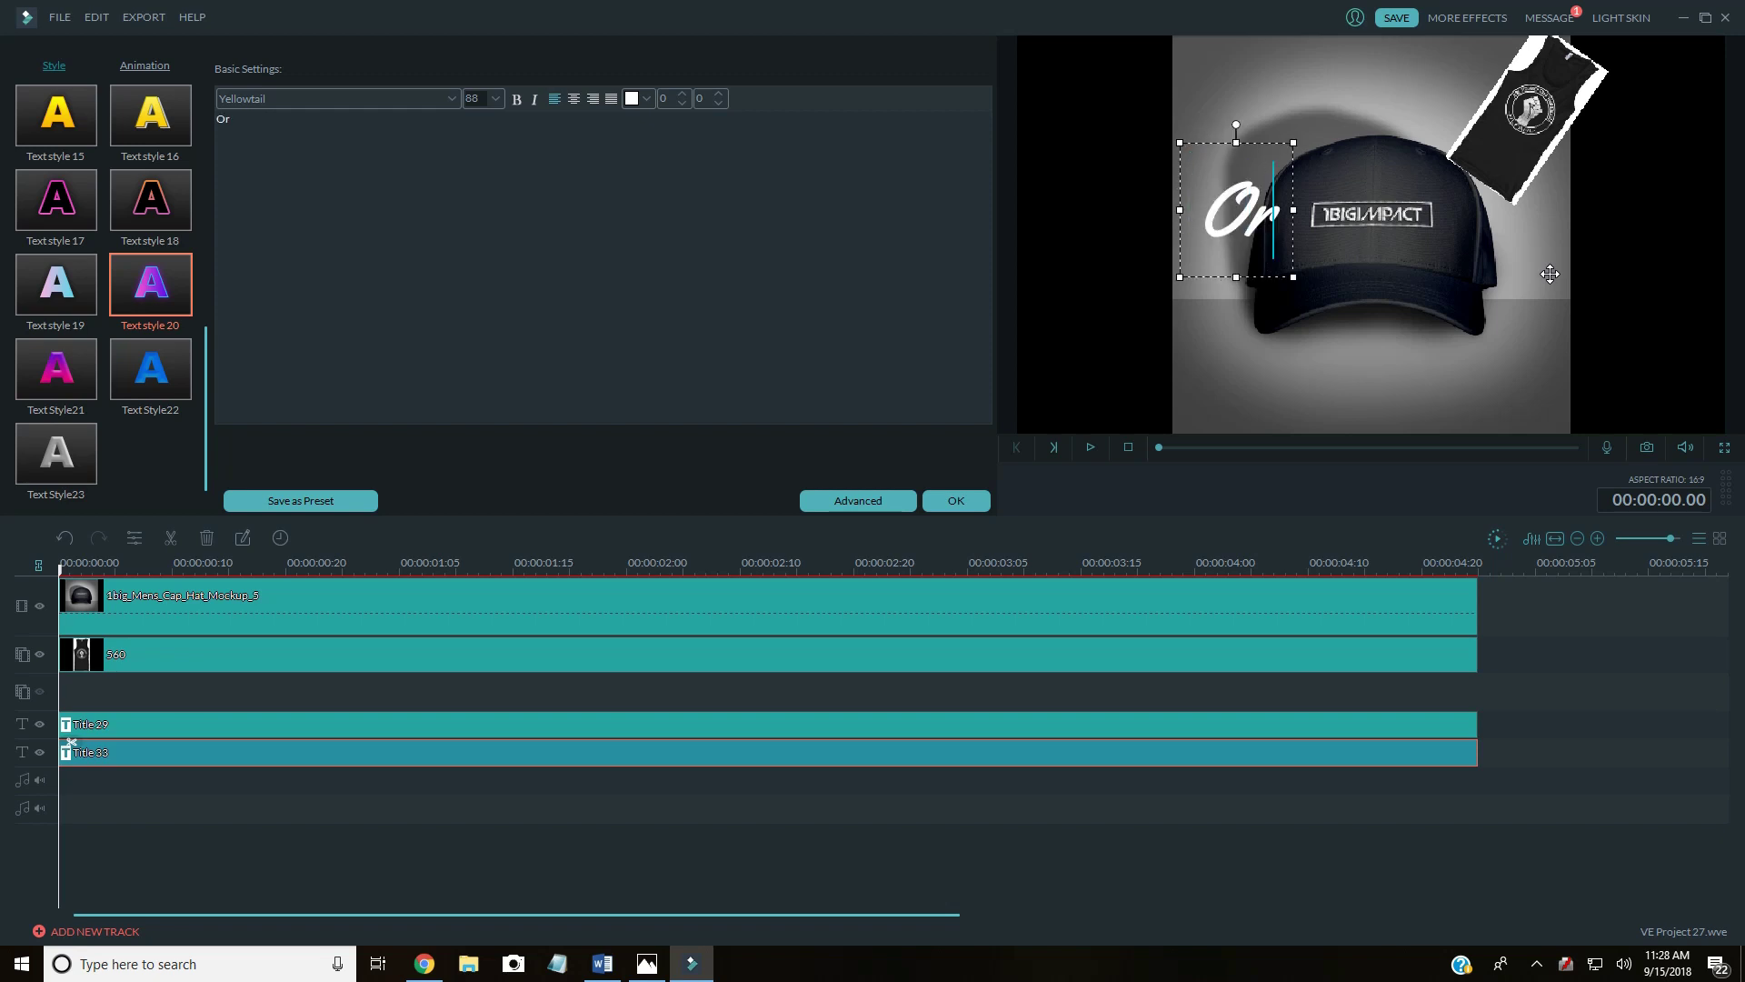
type(" Else")
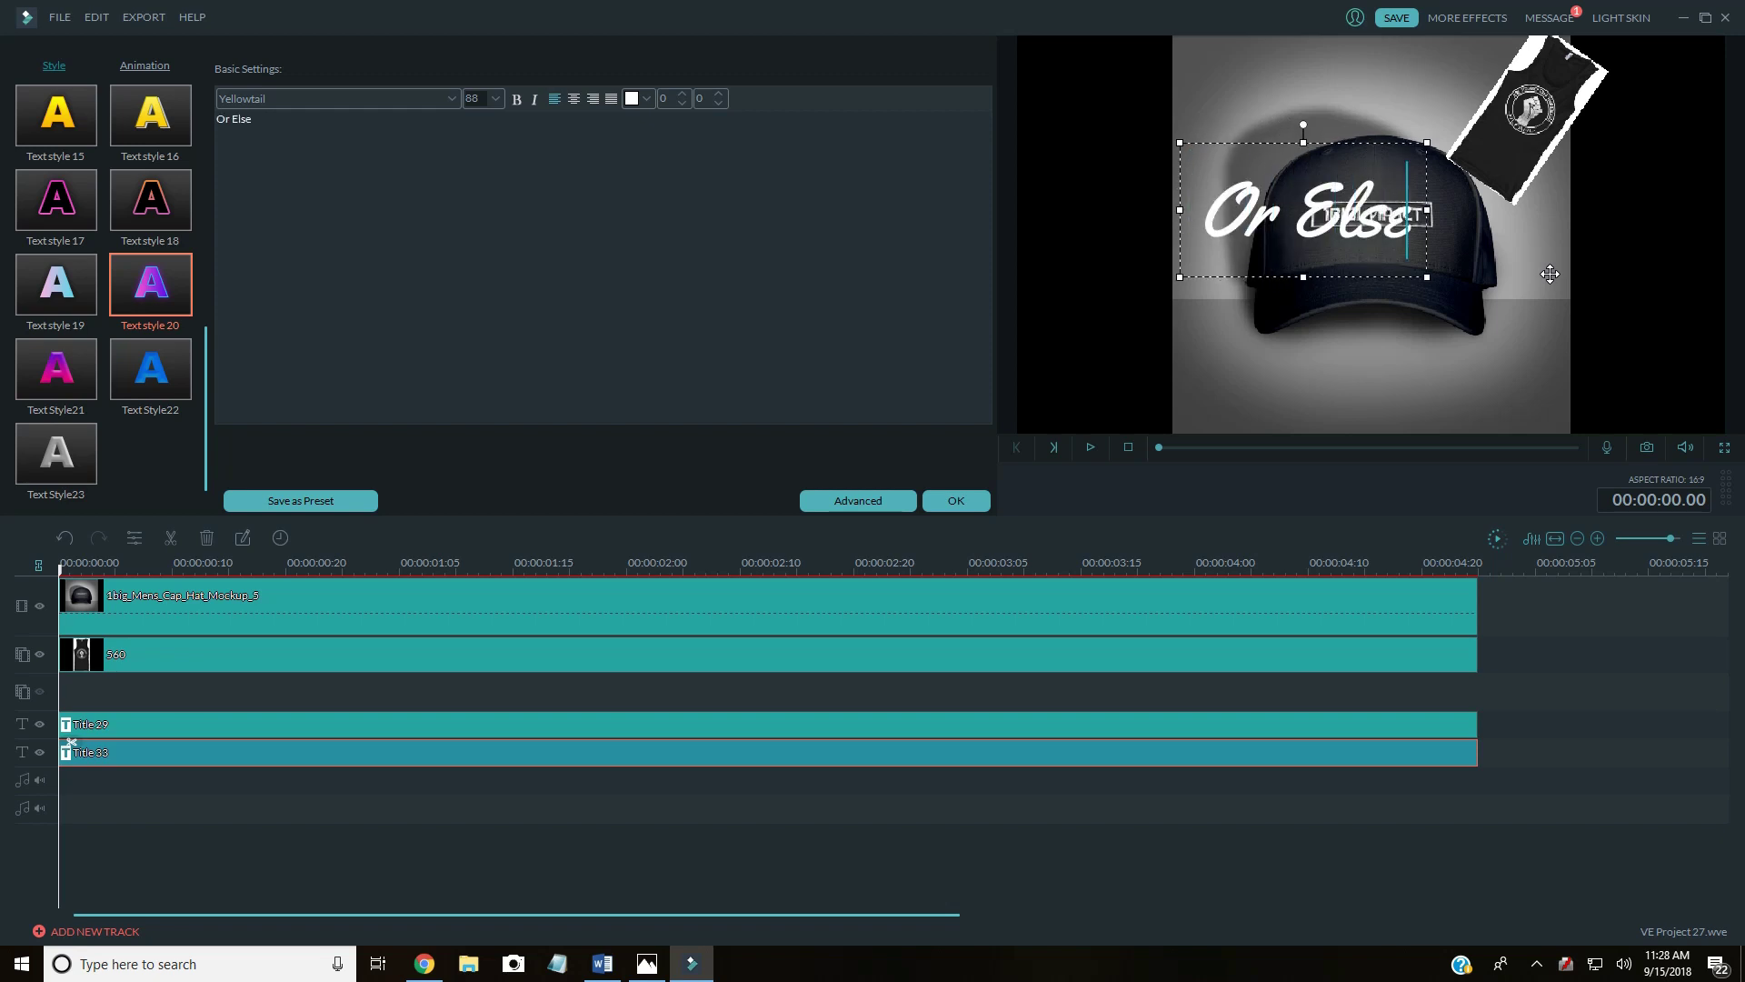
type("!!!!")
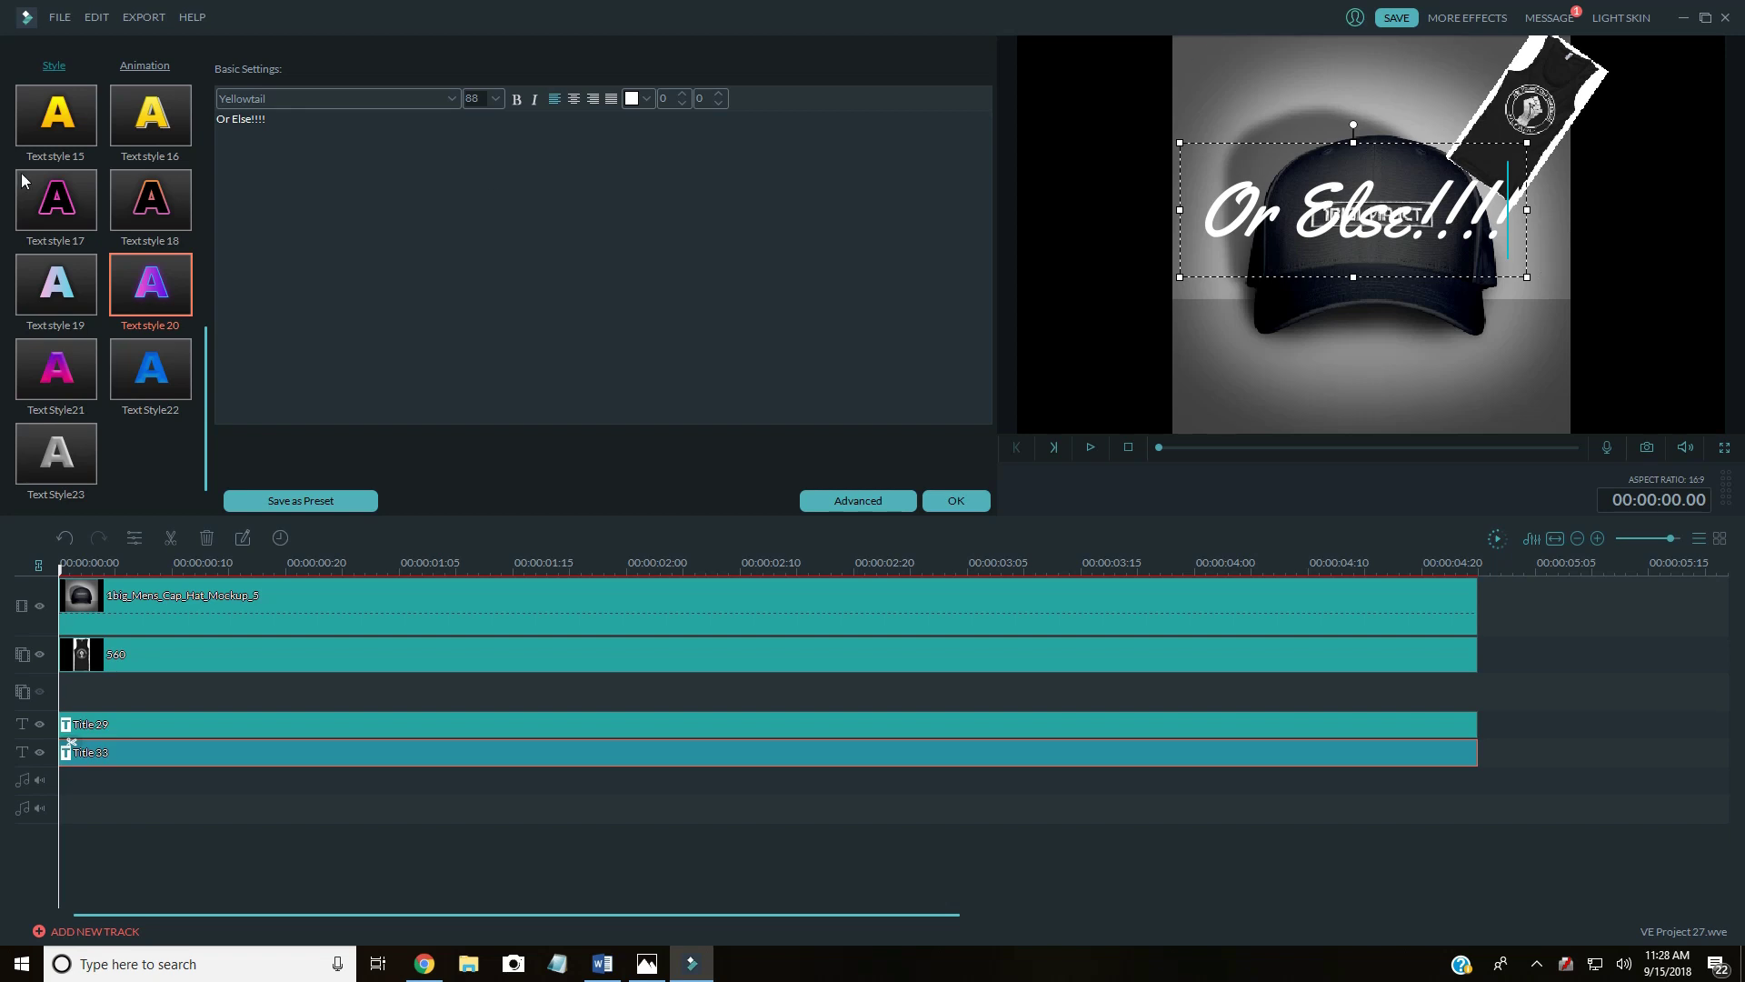
Step: Give 'Or Else!!!!' a pink neon style, move it below the cap's brim, and confirm
left_click(61, 198)
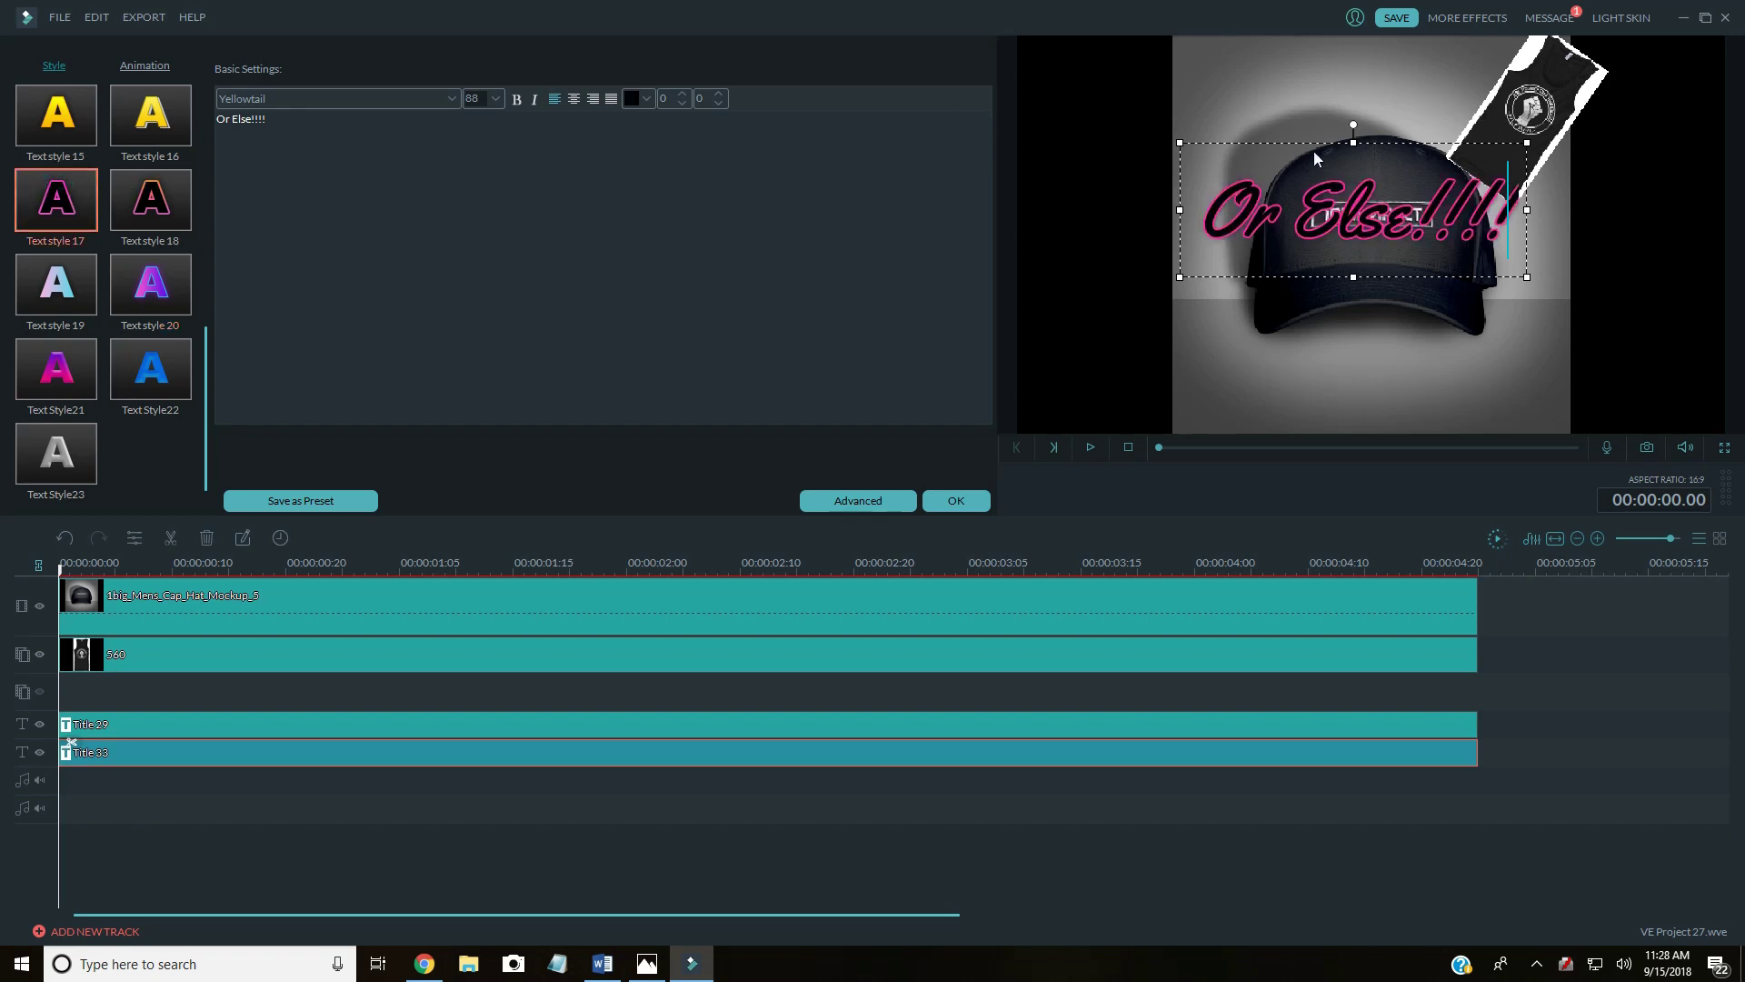
left_click_drag(1297, 138, 1320, 314)
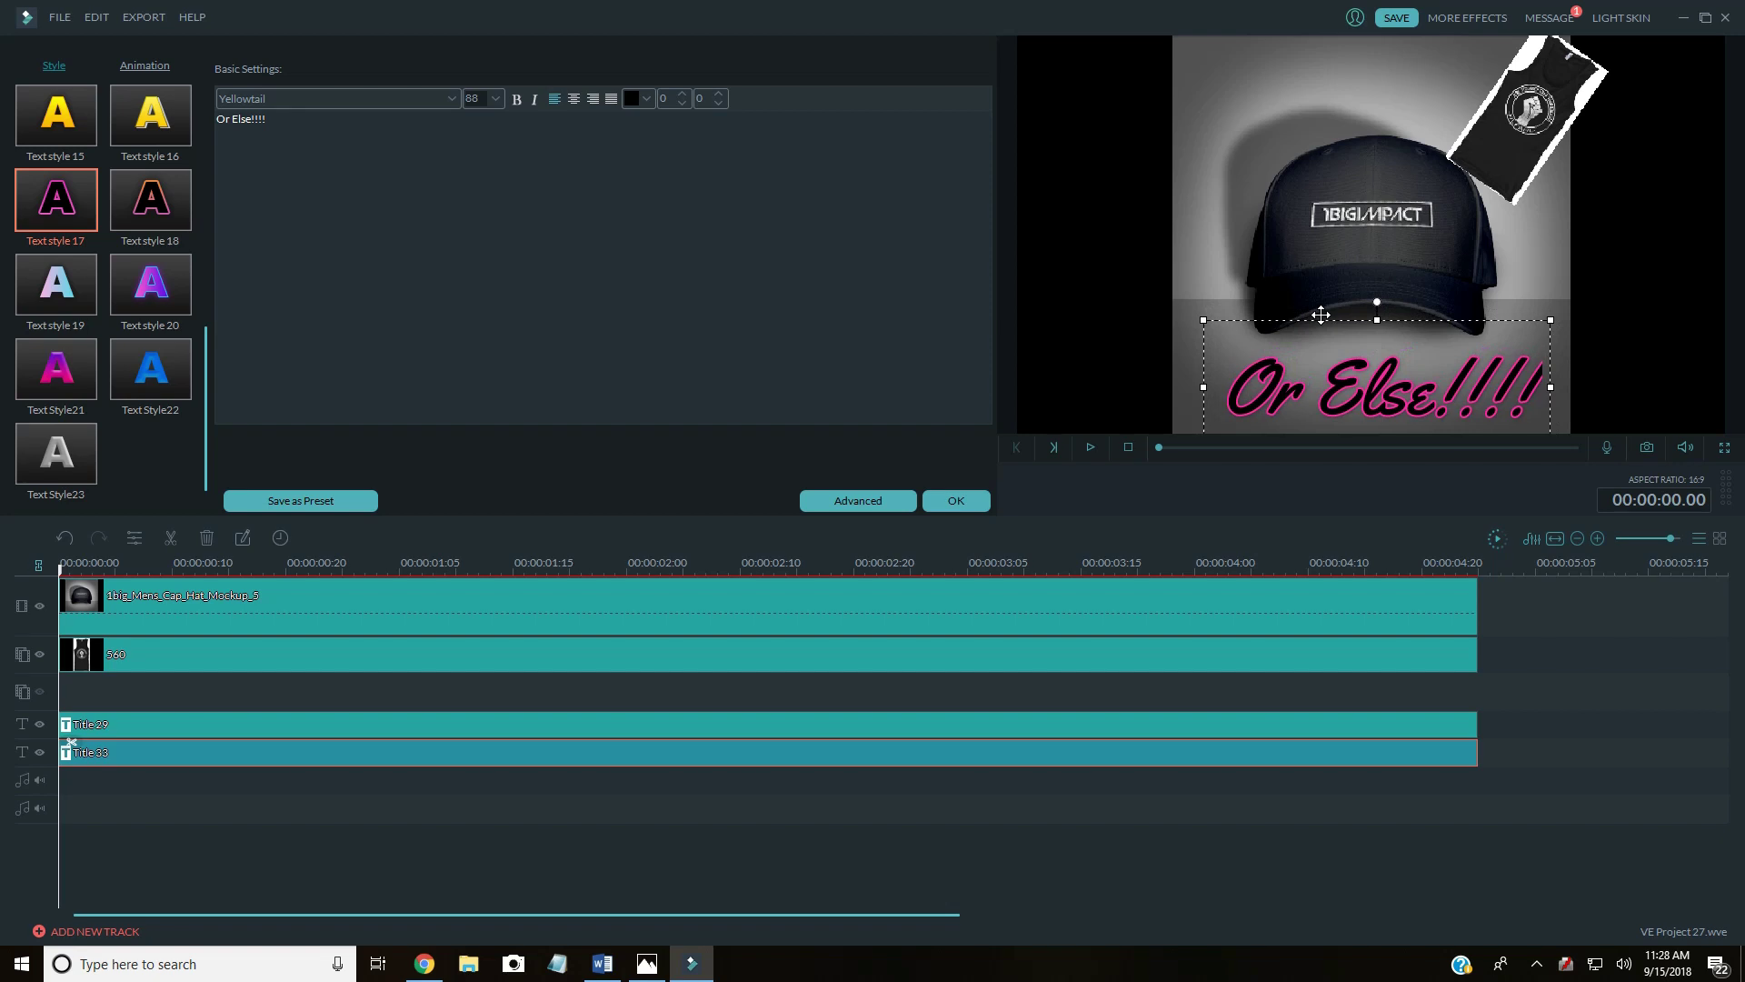
left_click(1527, 405)
left_click(1715, 289)
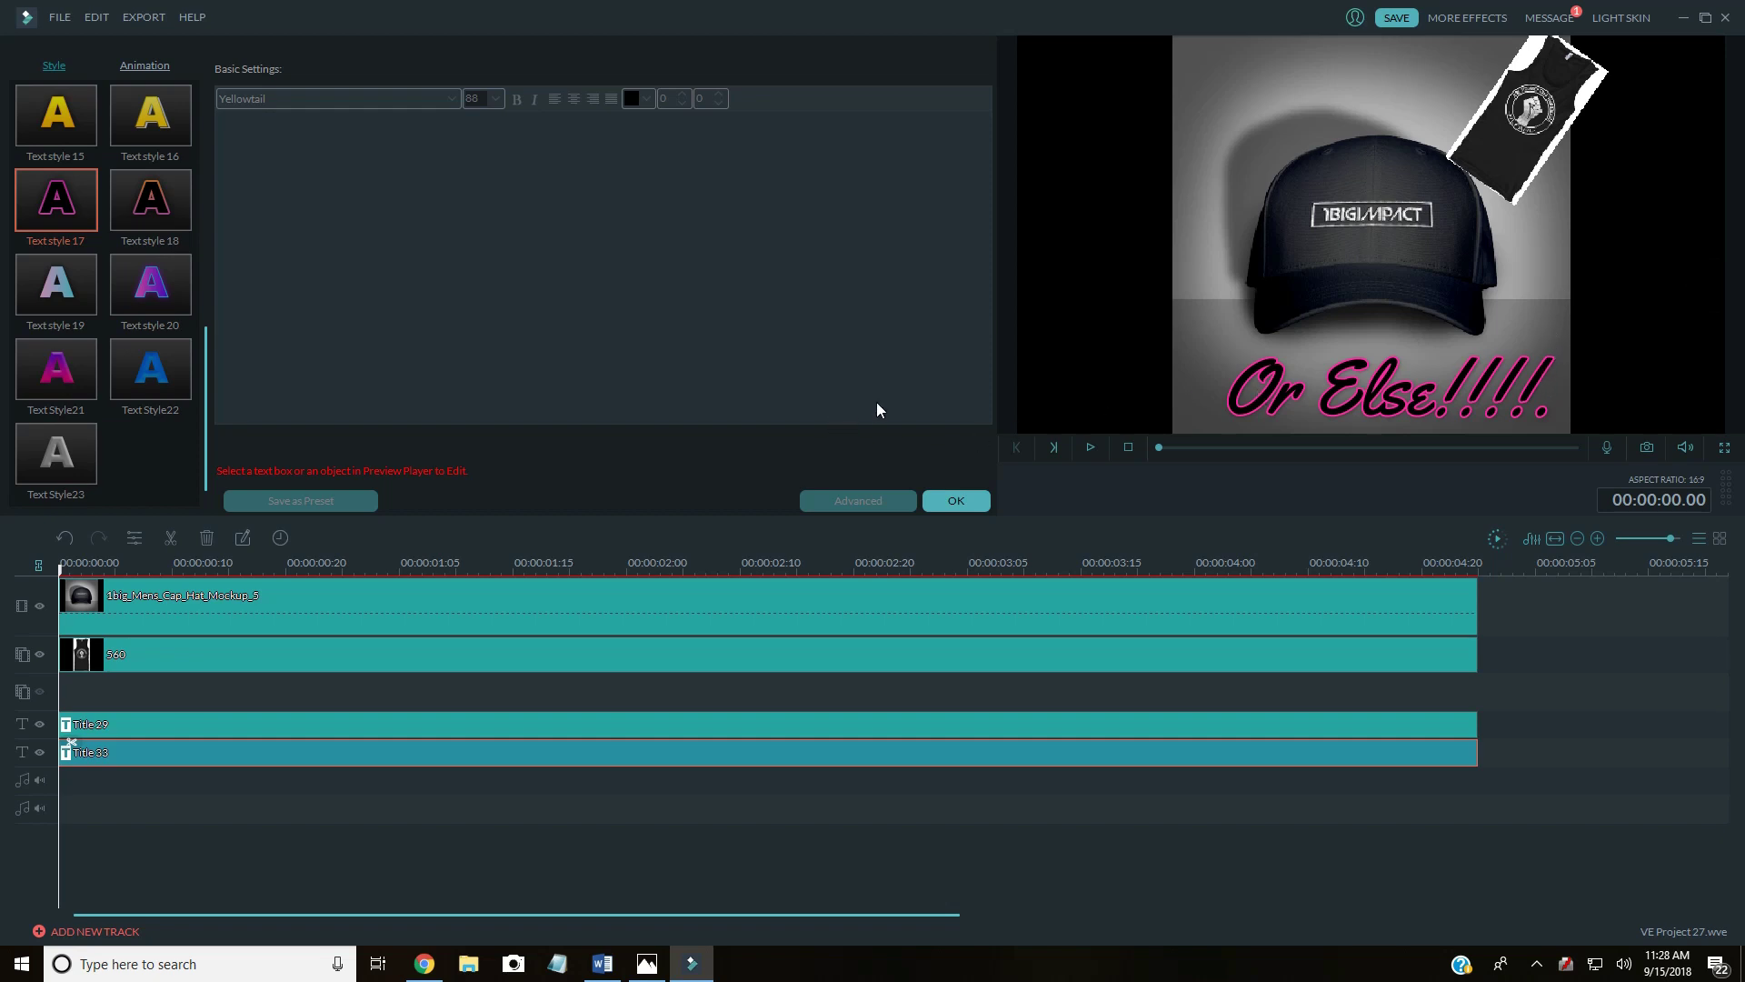
left_click(954, 501)
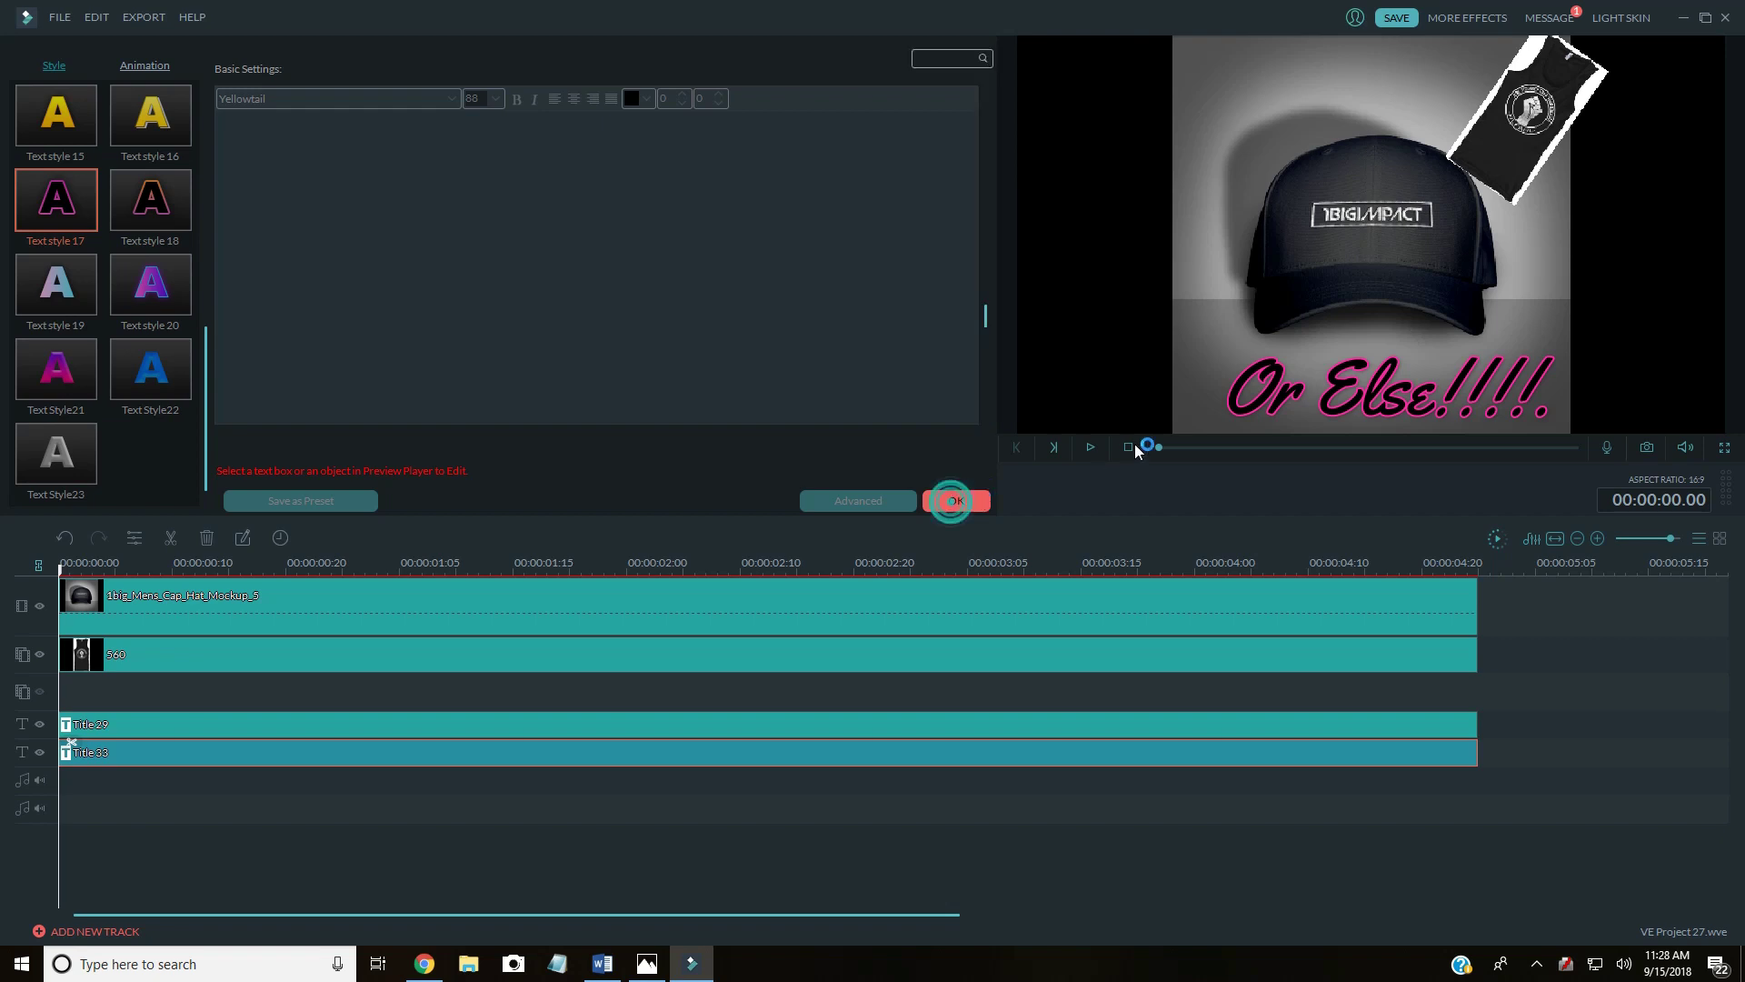
Step: Preview the project, then open the Title 29 'Please Subscribe' clip for editing
left_click(1092, 448)
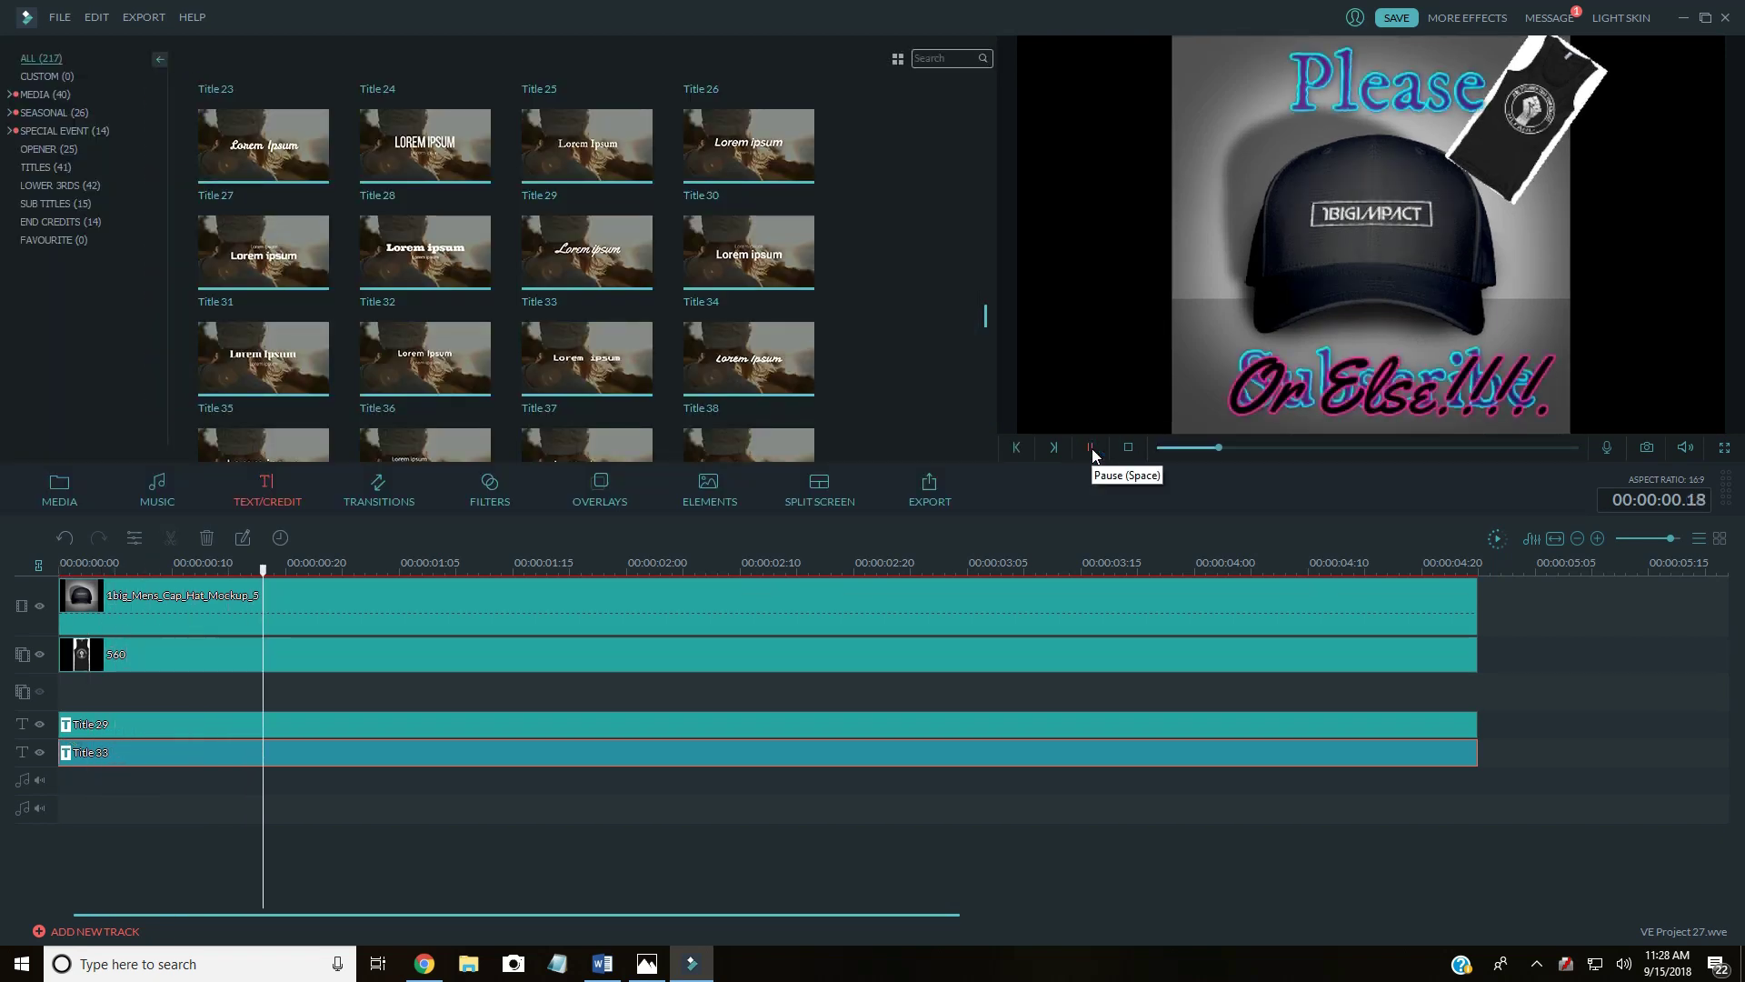
left_click(1092, 449)
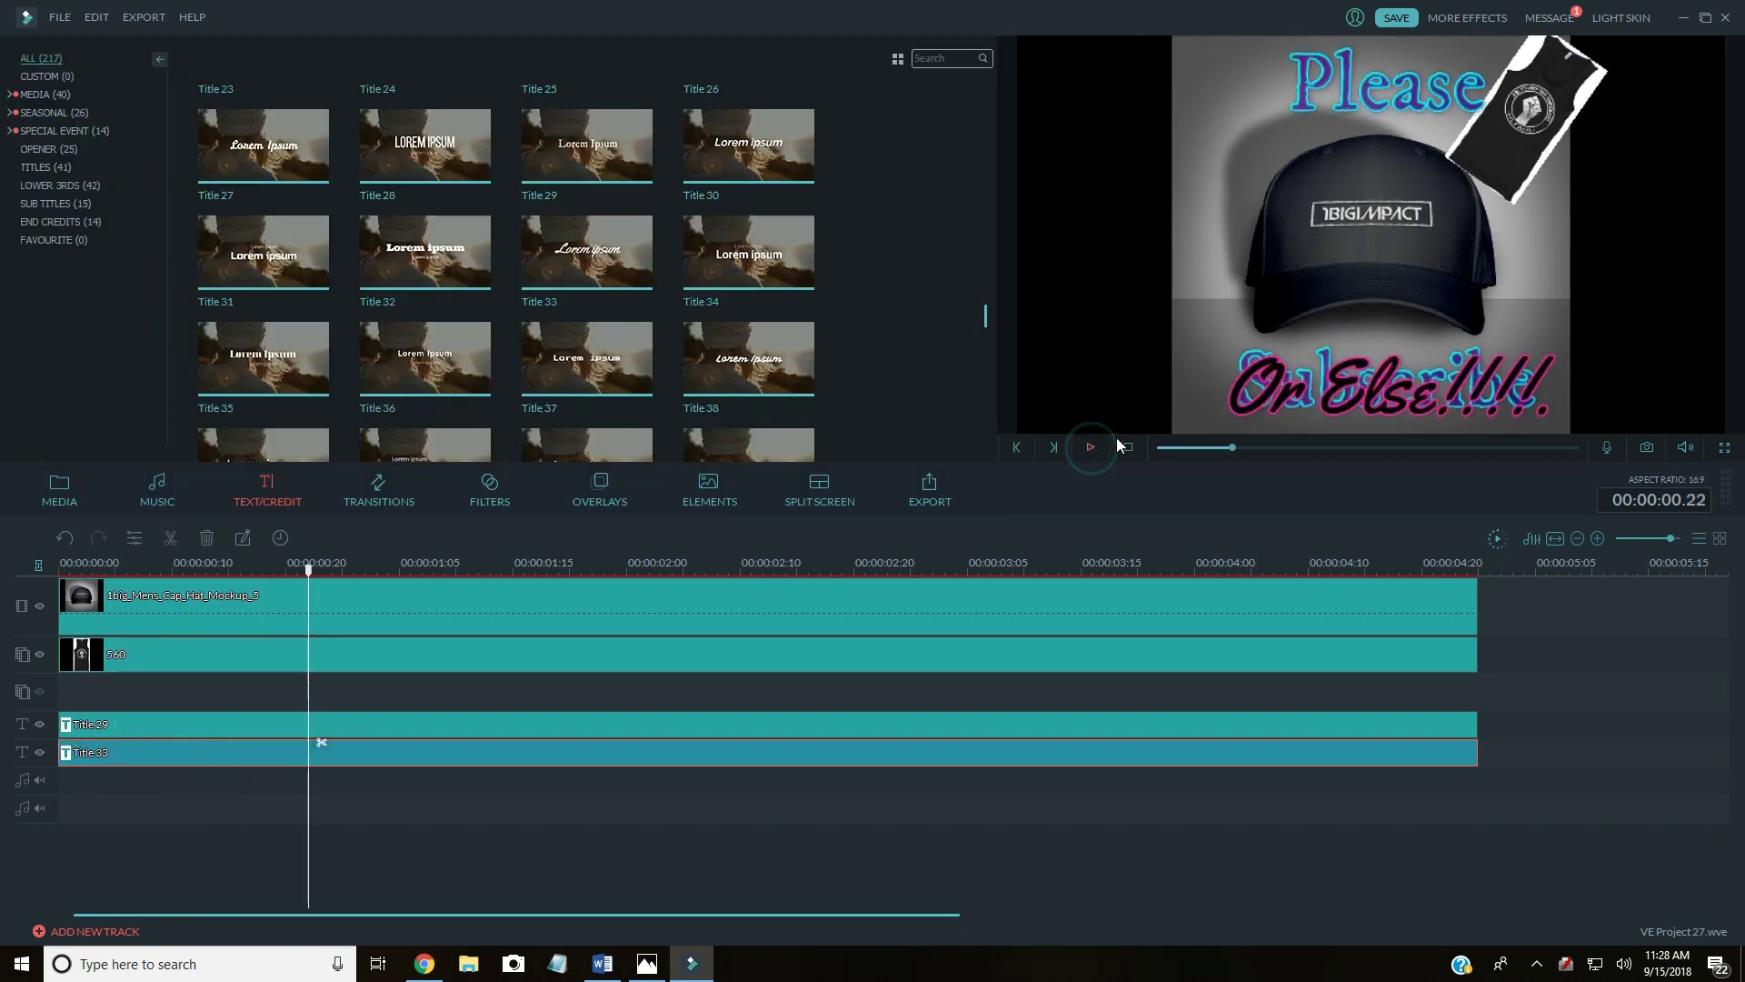
left_click(608, 732)
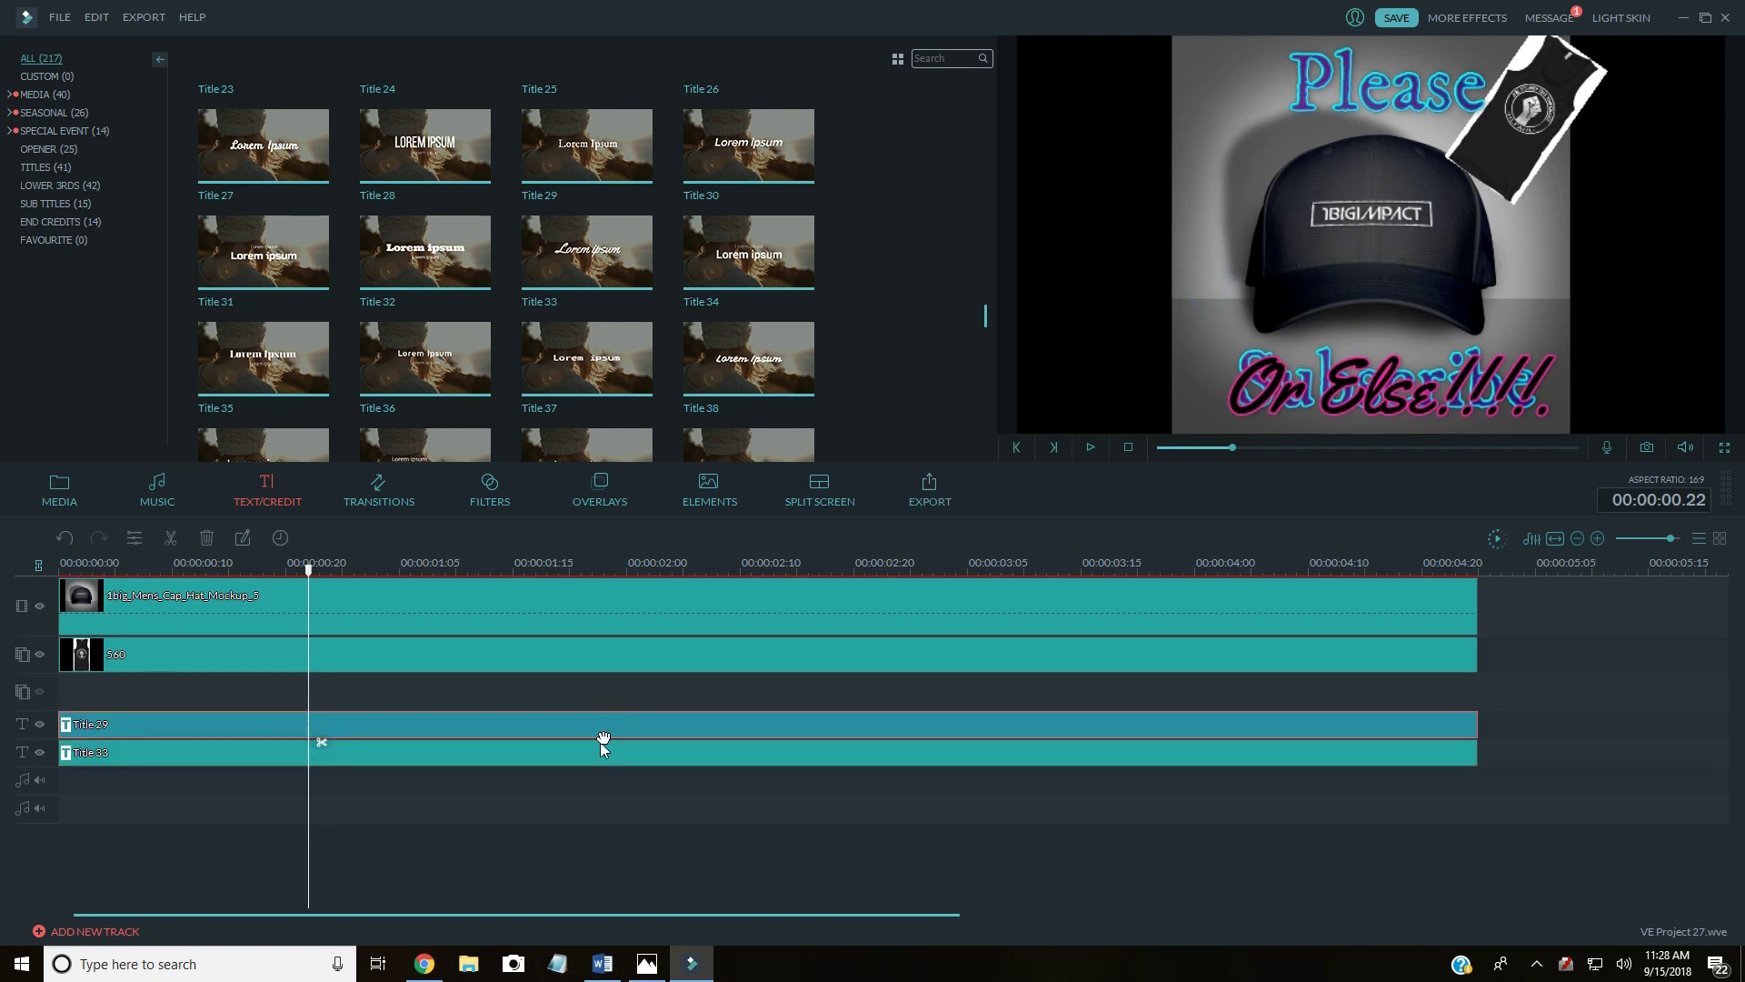
right_click(603, 739)
left_click(639, 855)
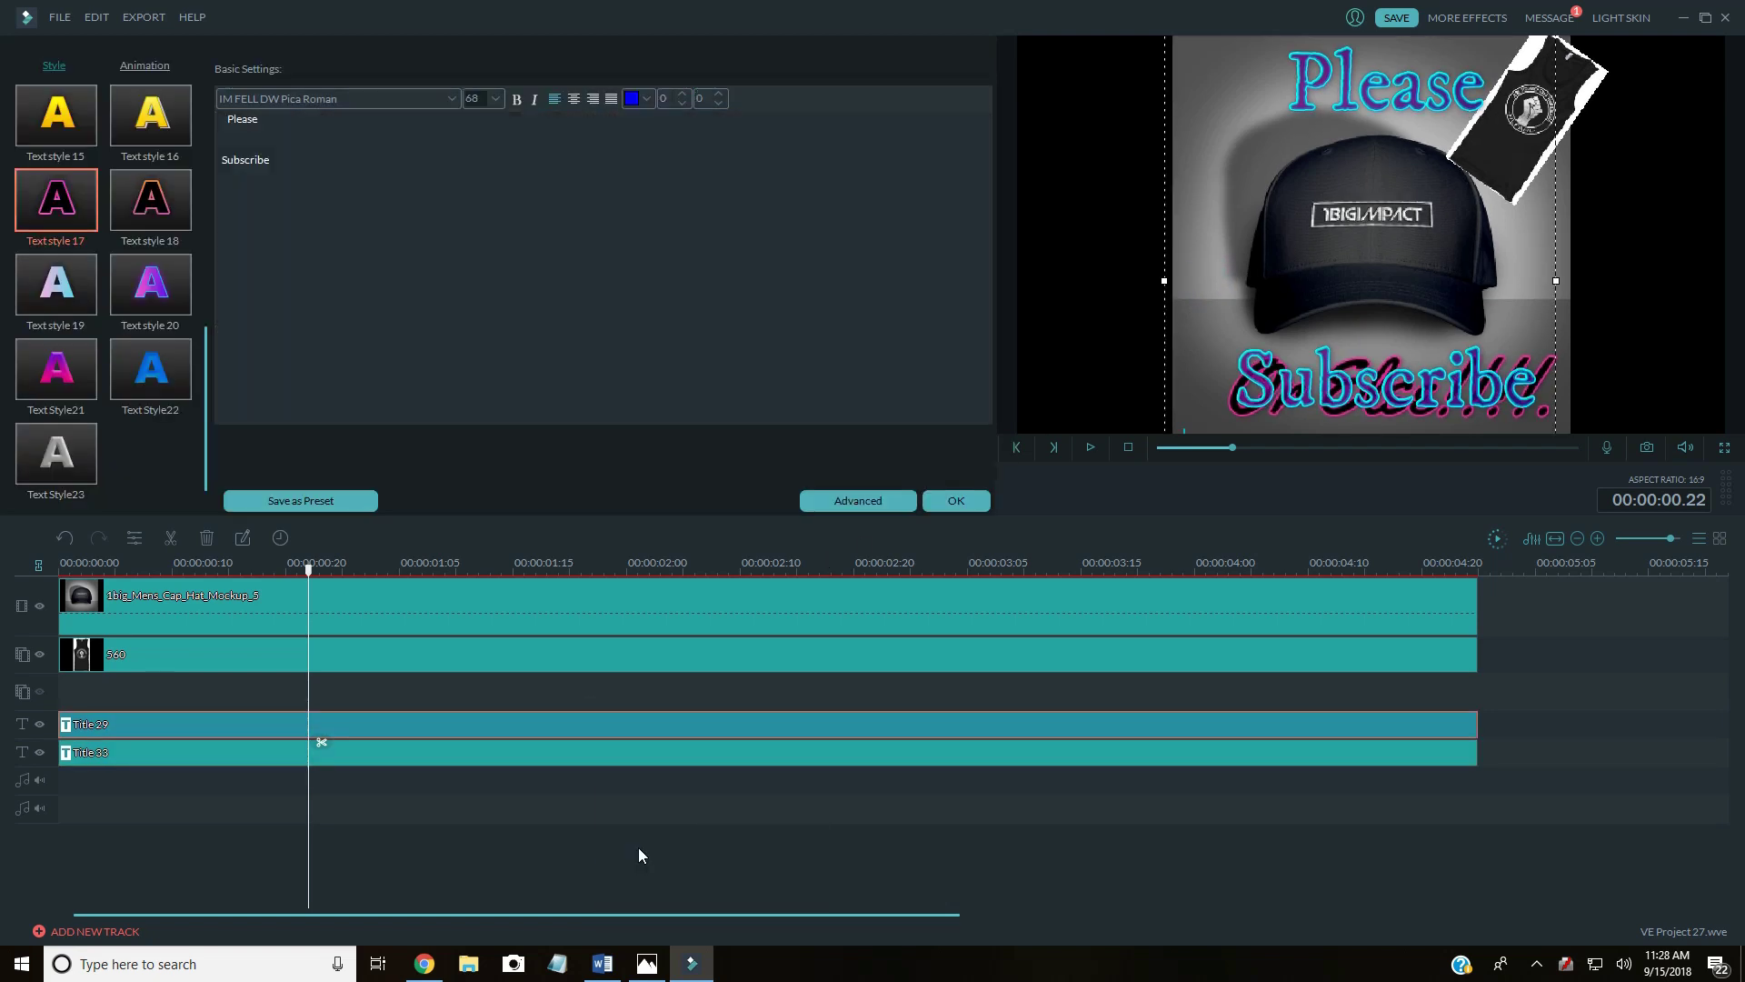
Step: Reposition 'Please Subscribe' so Please shows above the cap, shifted slightly left
left_click_drag(1165, 227, 1152, 67)
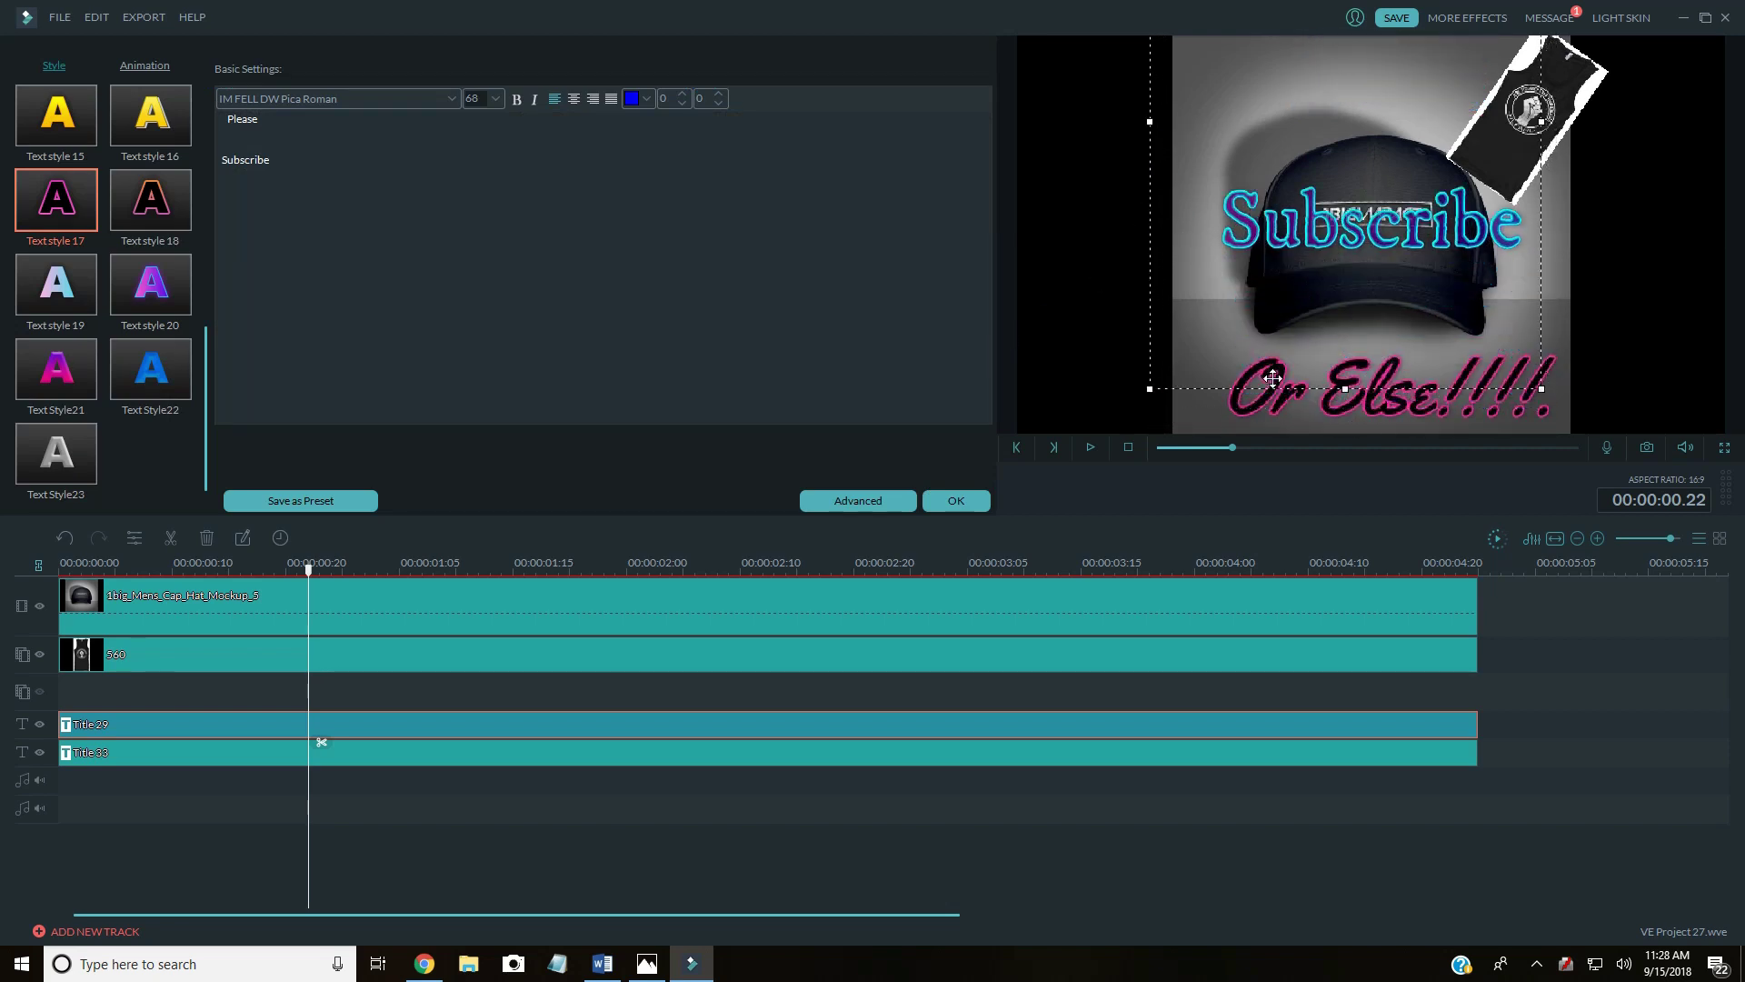
left_click_drag(1273, 378, 1264, 193)
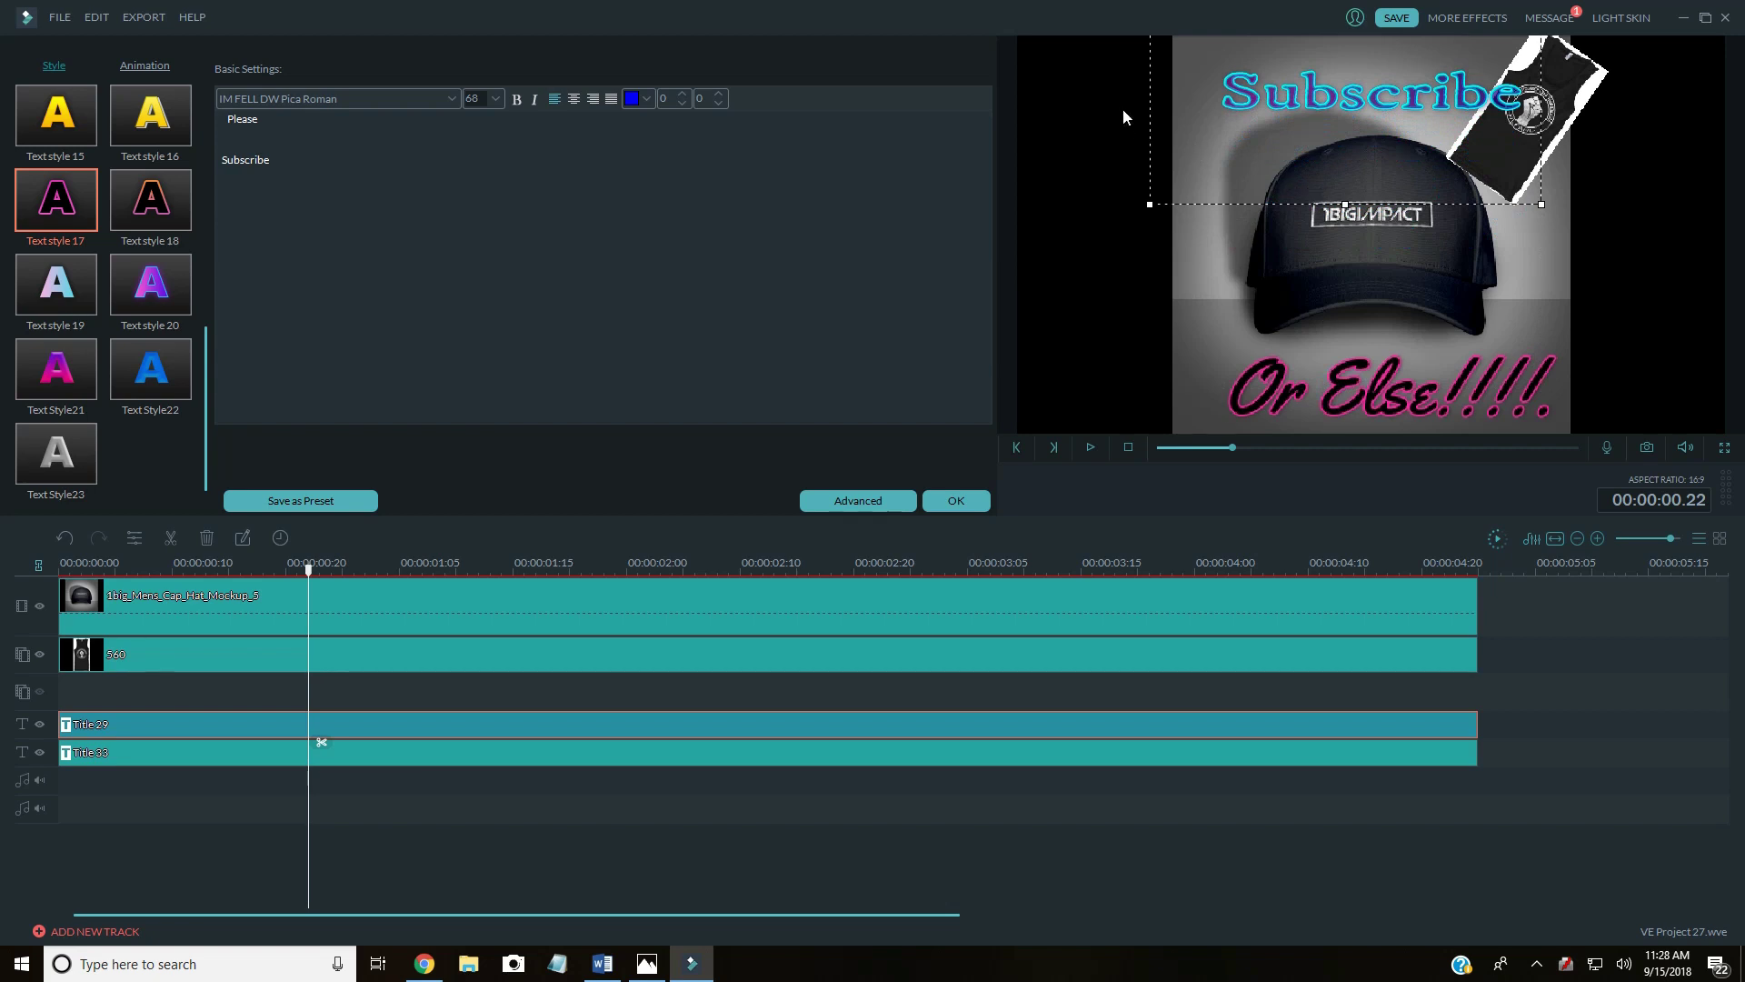
left_click_drag(1147, 107, 1153, 313)
left_click(1102, 173)
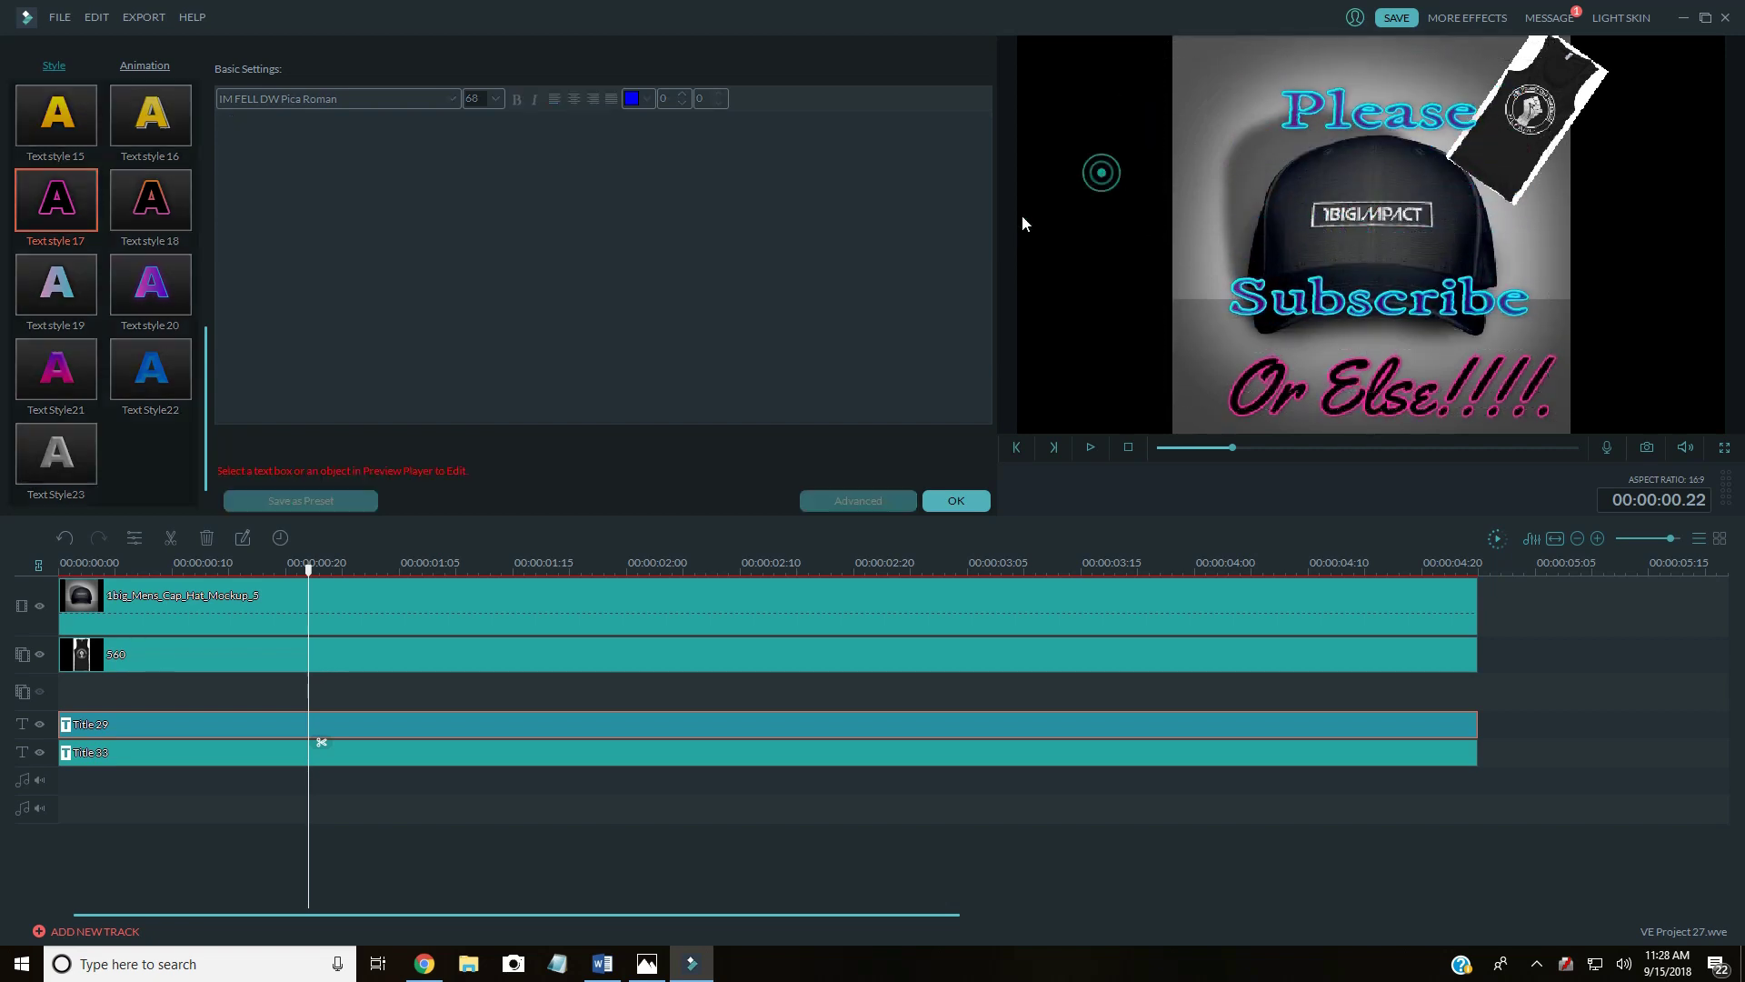
left_click_drag(1418, 119, 1362, 59)
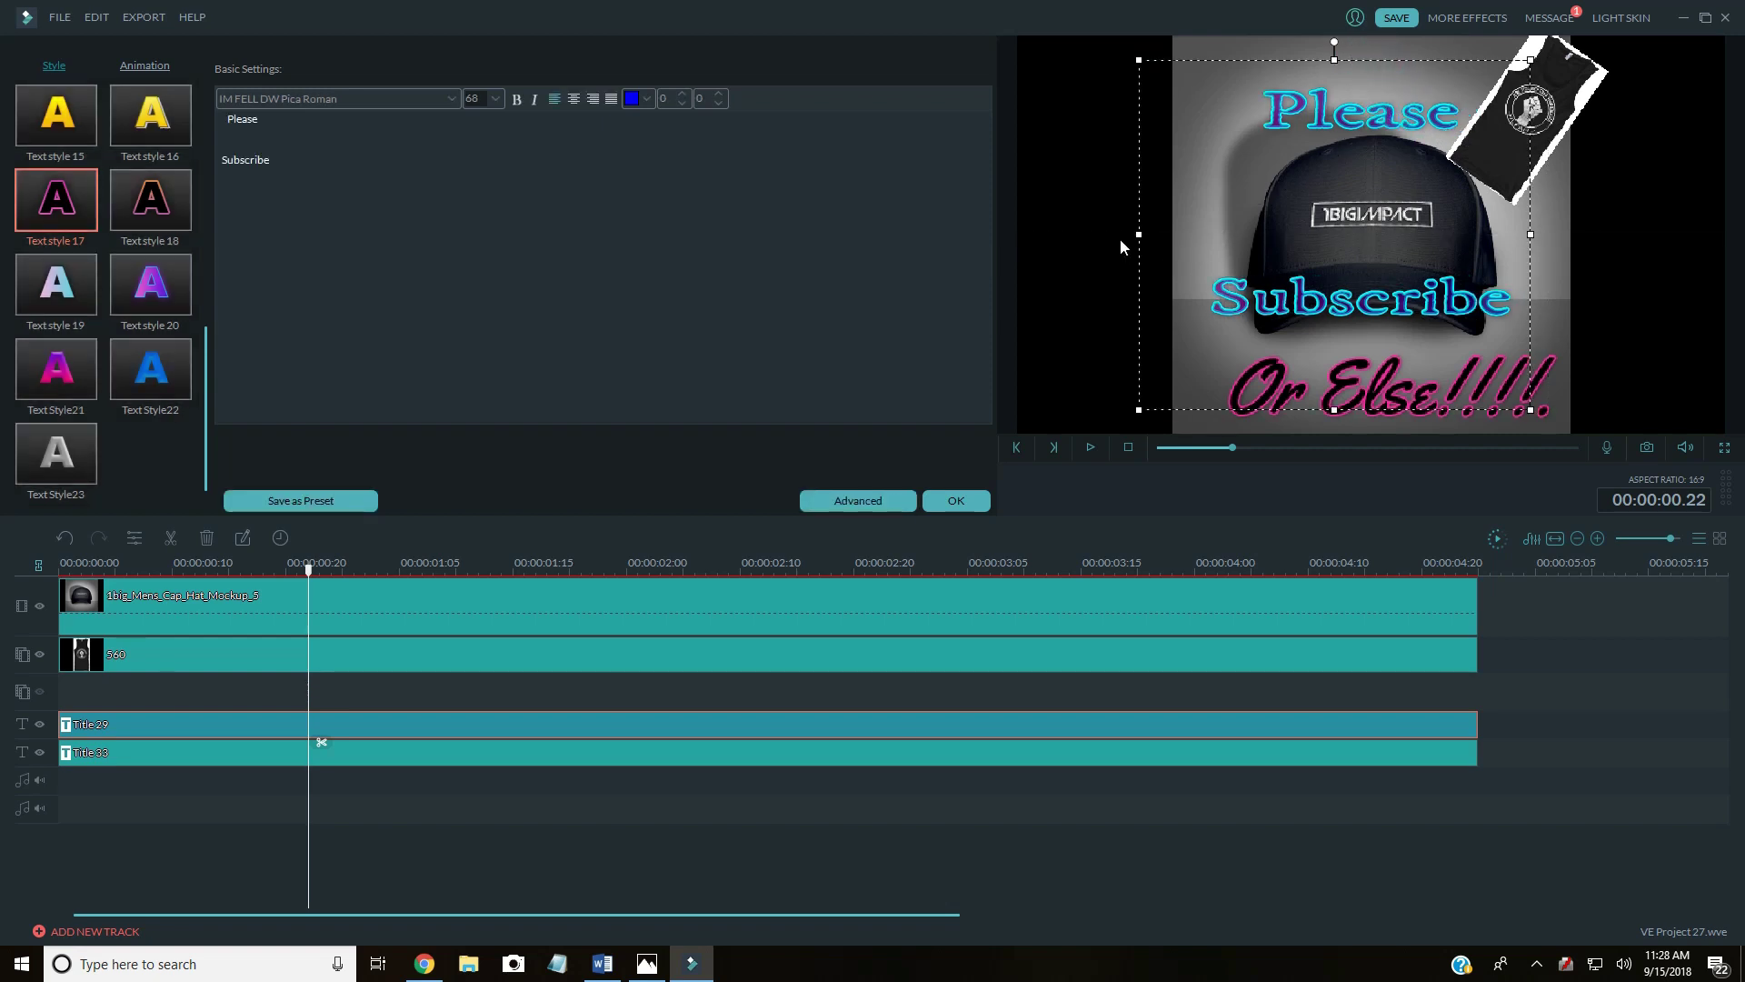
left_click(1097, 241)
Step: Check the 'Or Else!!!!' and 'Please Subscribe' placements in the preview and stop playback
left_click(1358, 398)
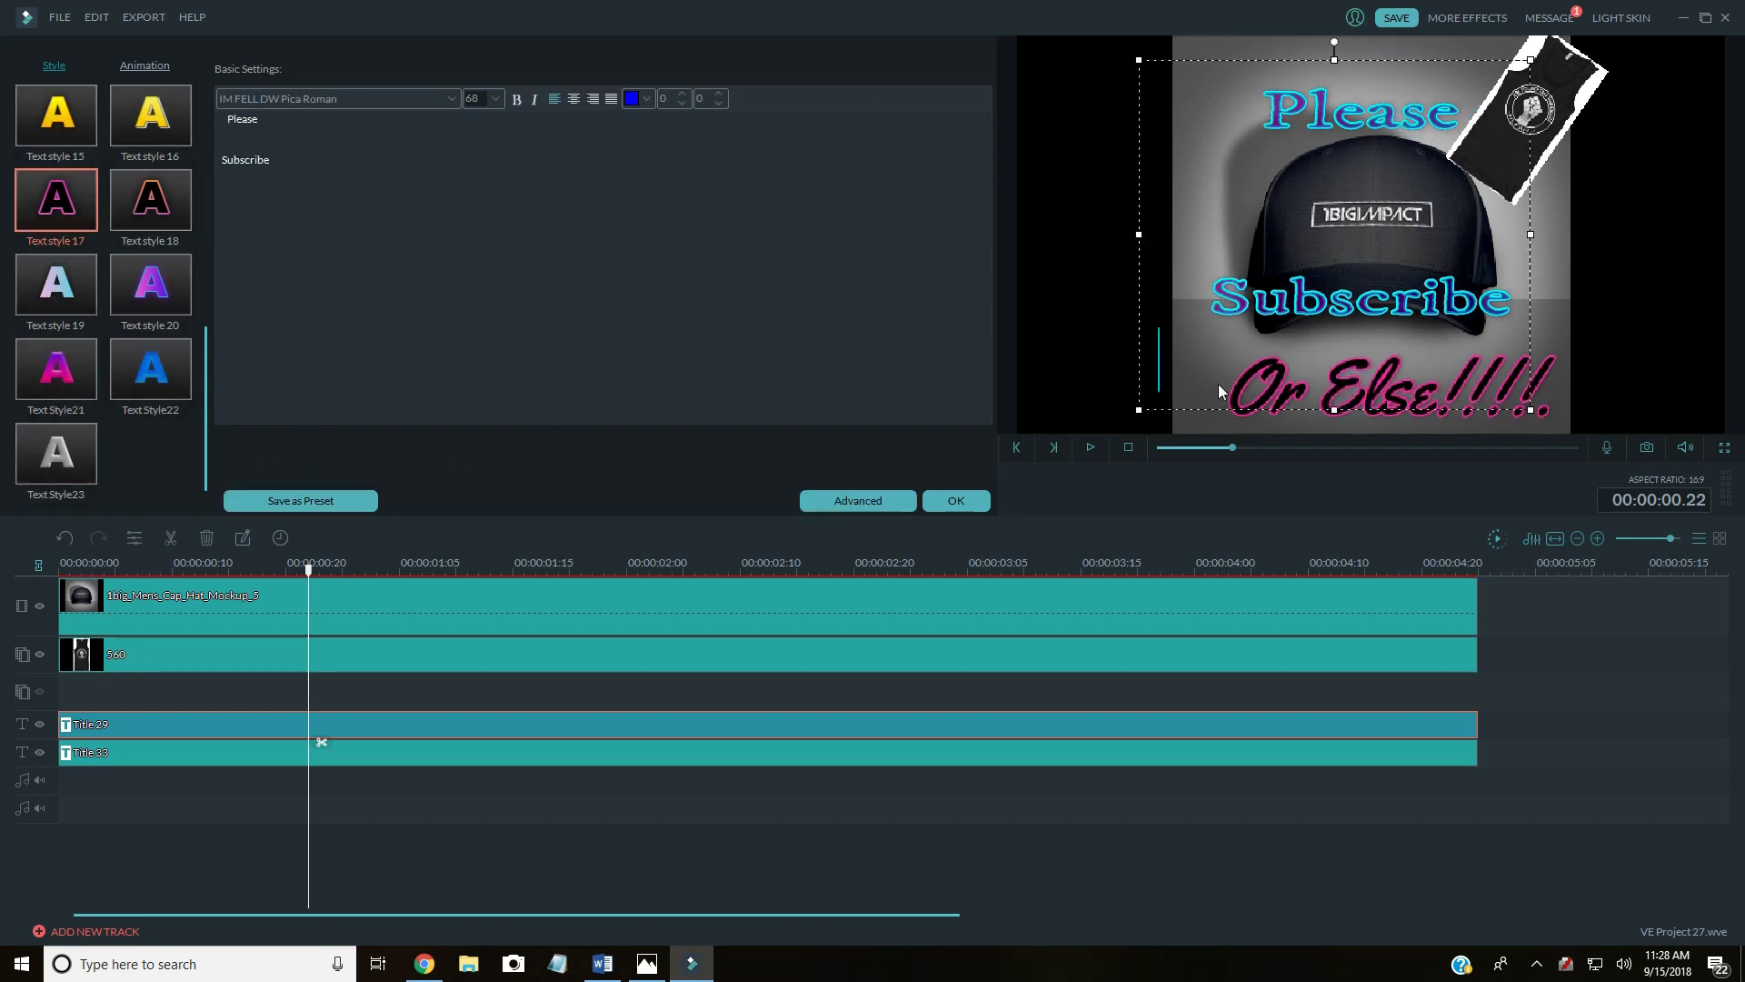
left_click(1309, 427)
left_click(1340, 415)
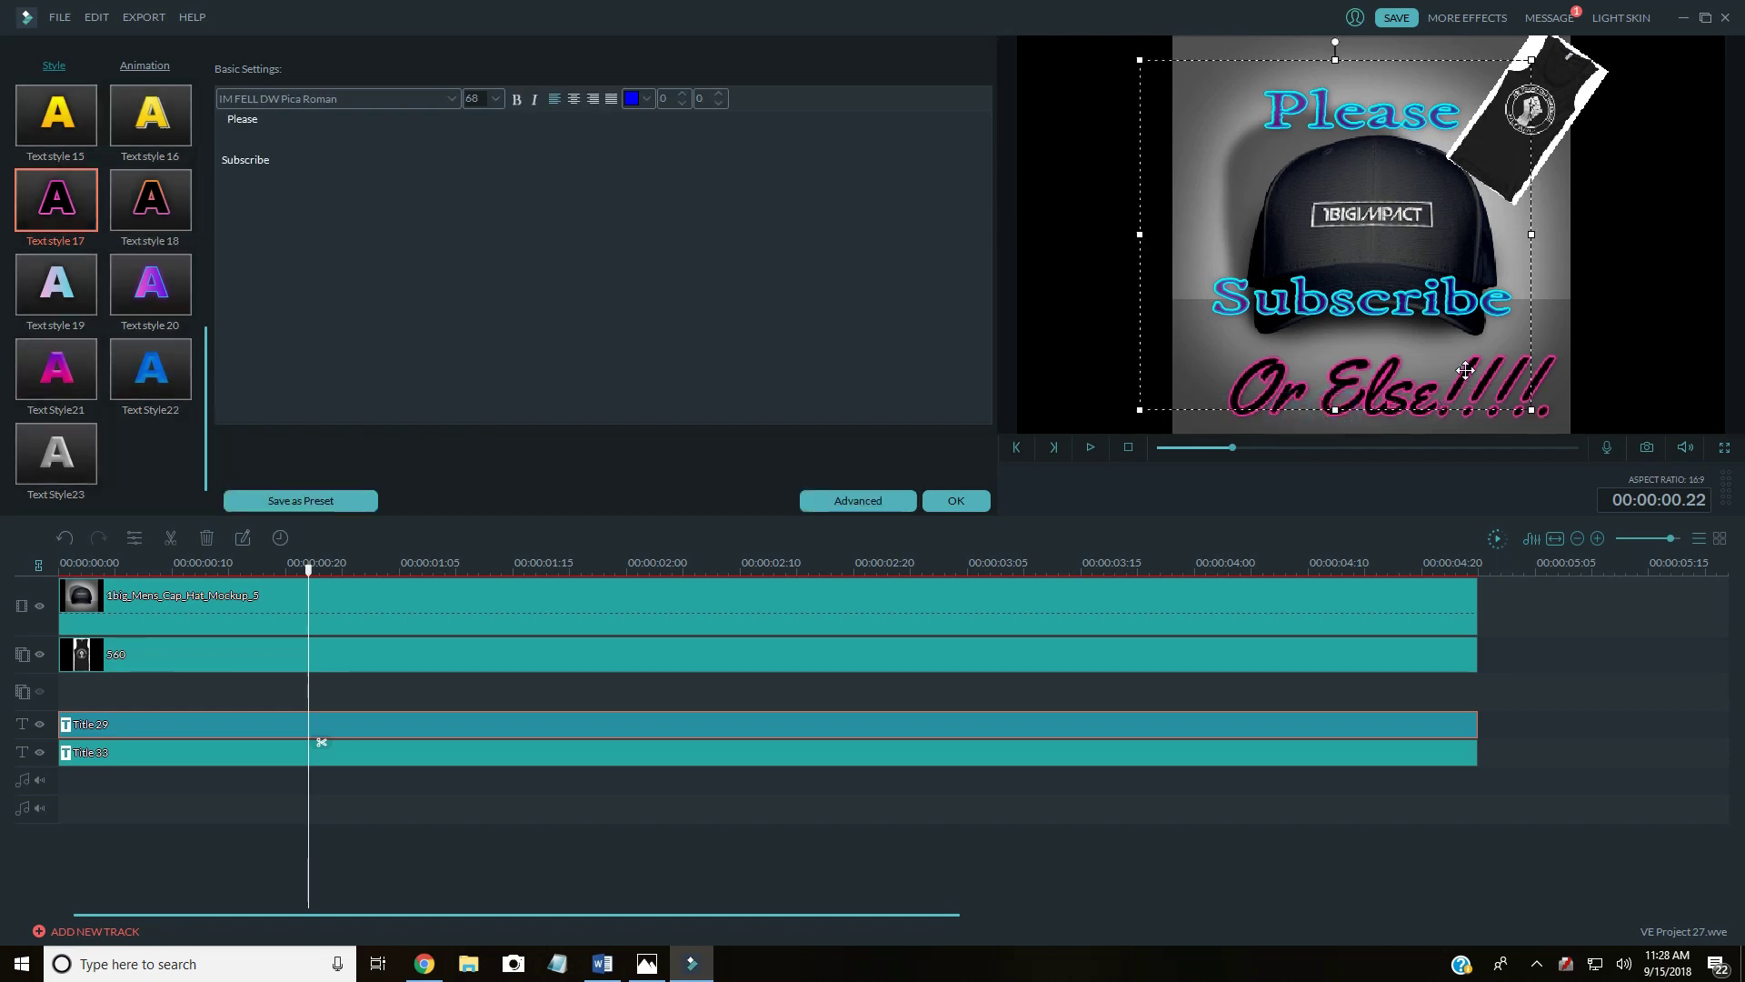
left_click(1565, 369)
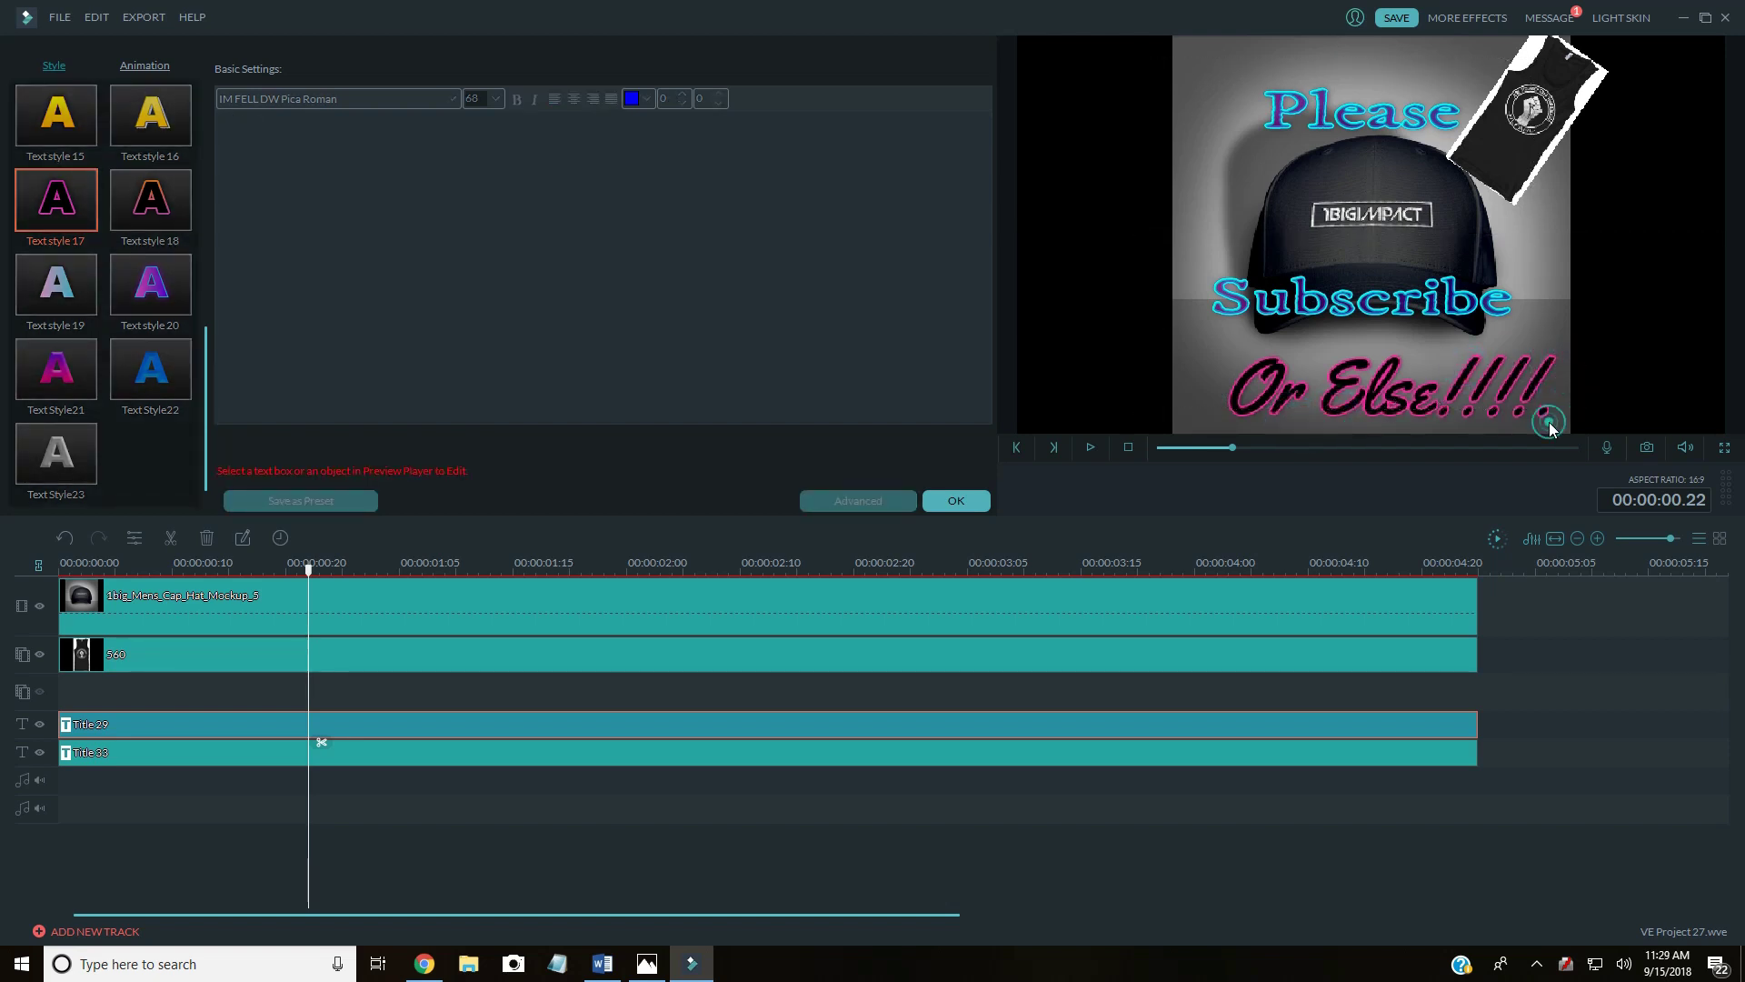
left_click(1090, 447)
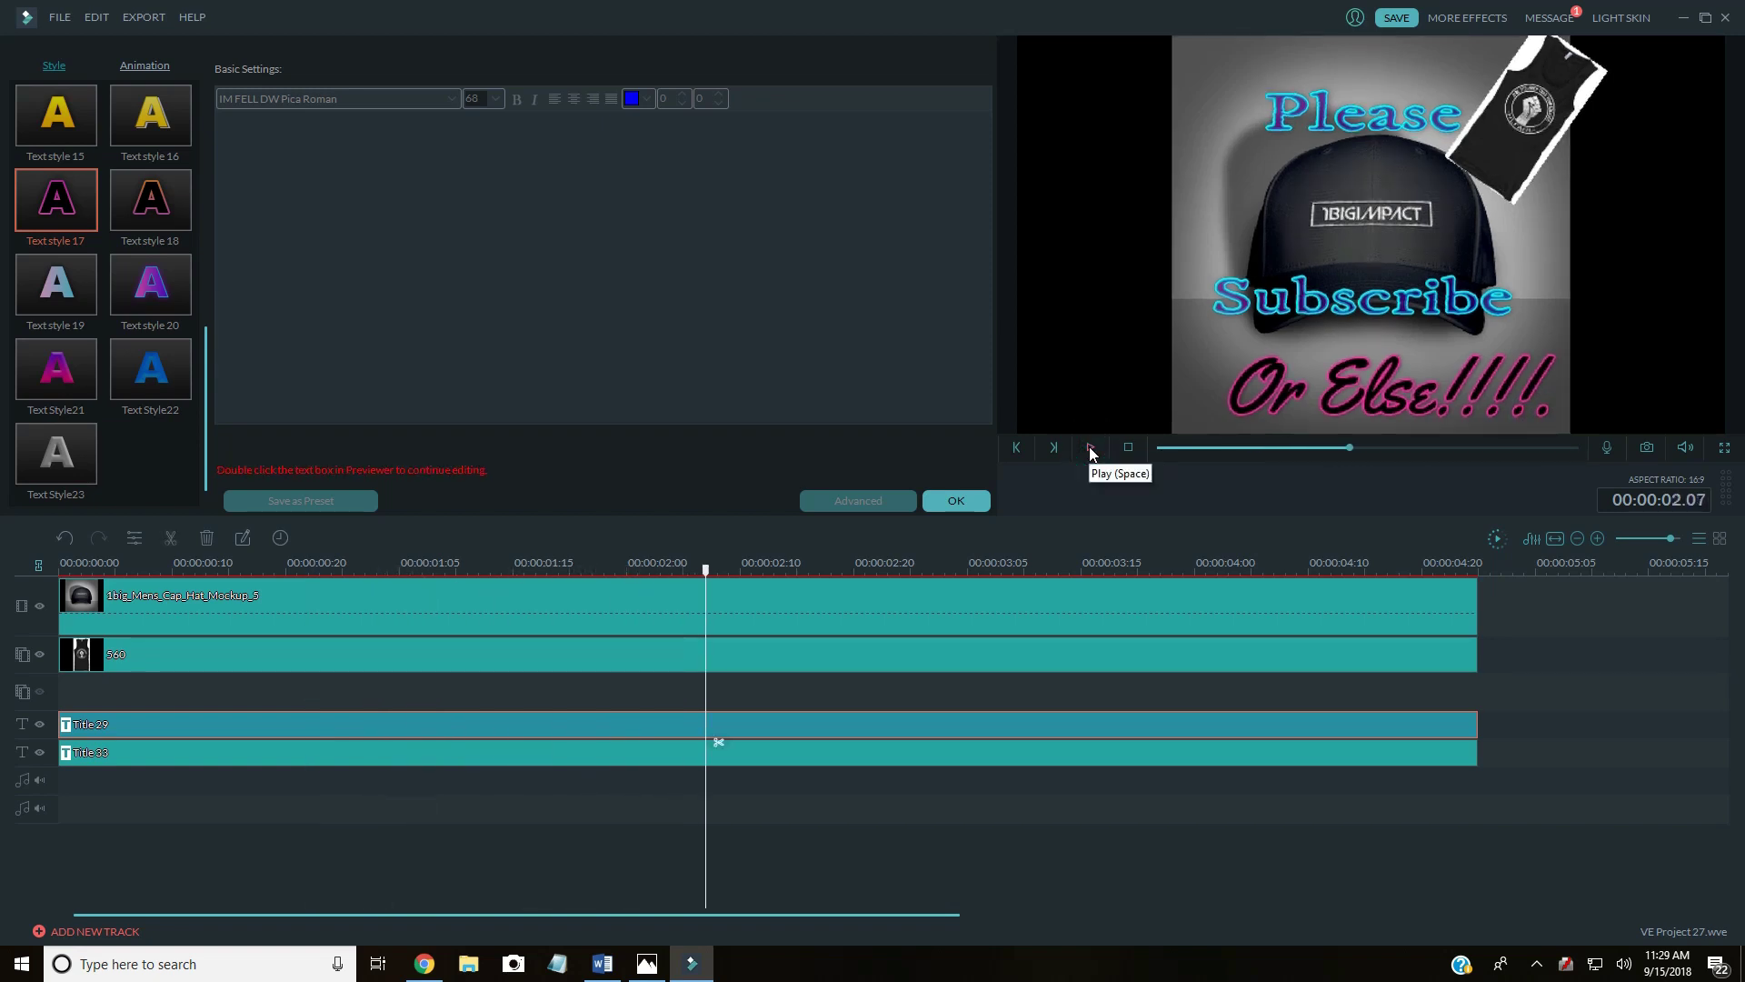
Step: Pause on the frame showing all three titles and save it as Snapshot_43.png
left_click_drag(707, 571, 9, 632)
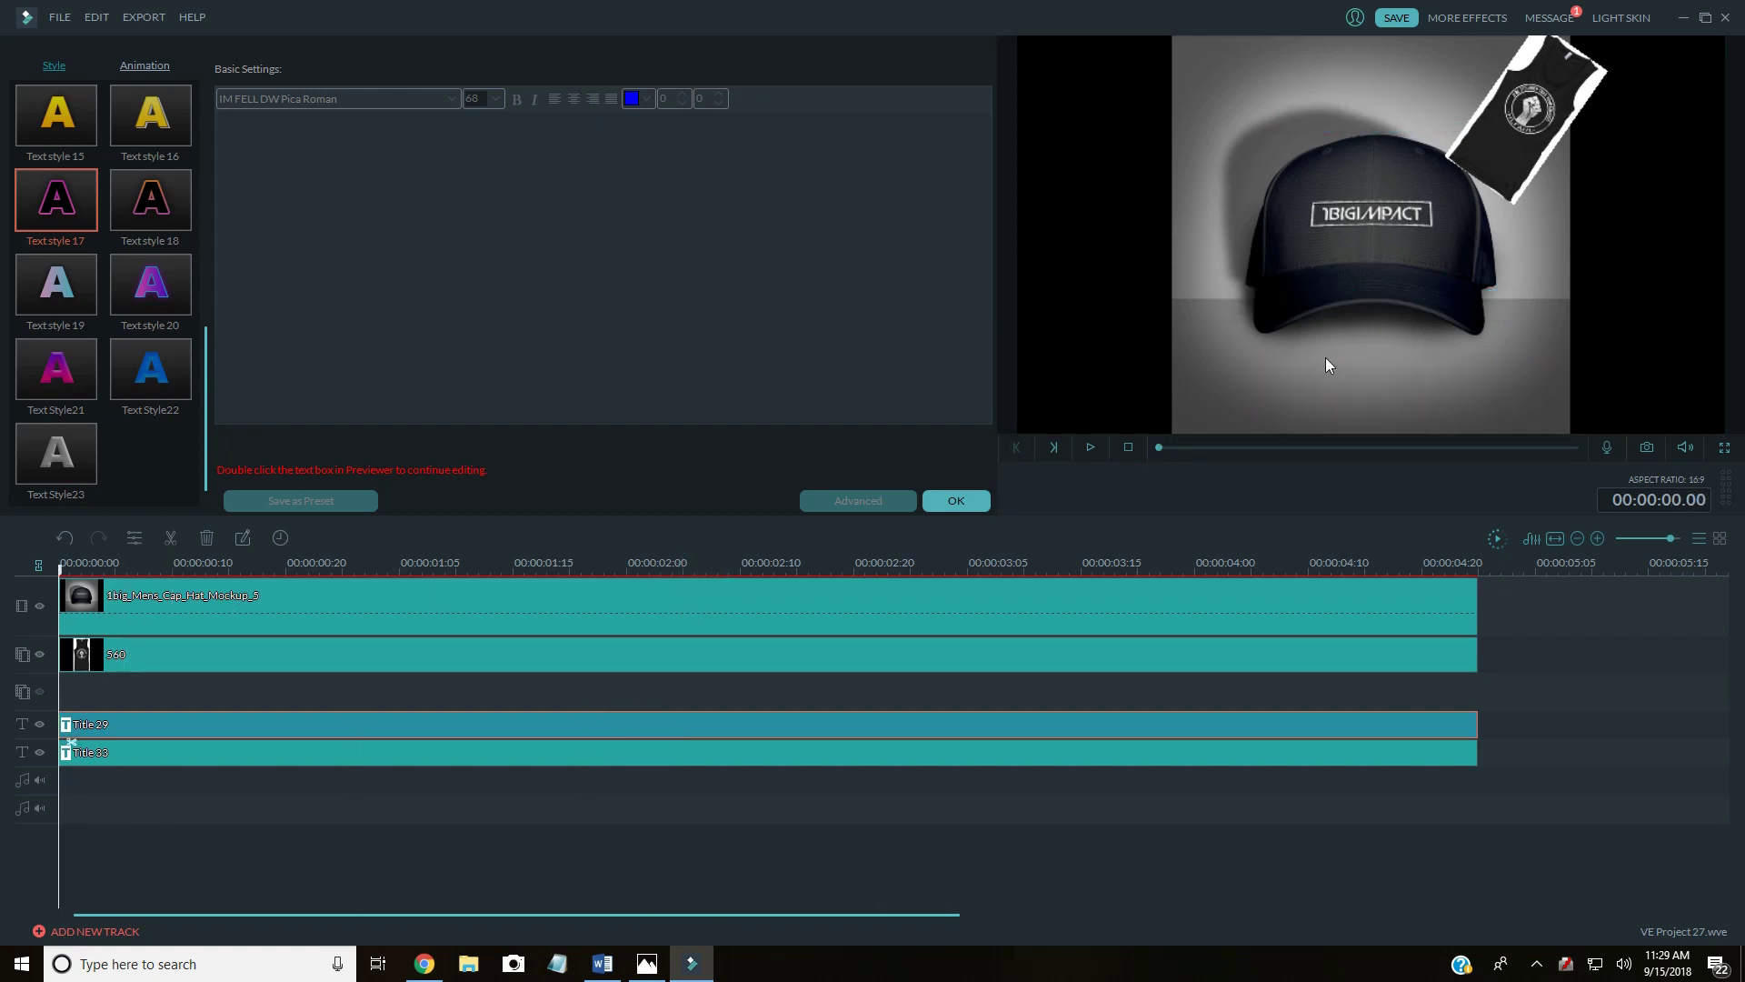
left_click(1090, 447)
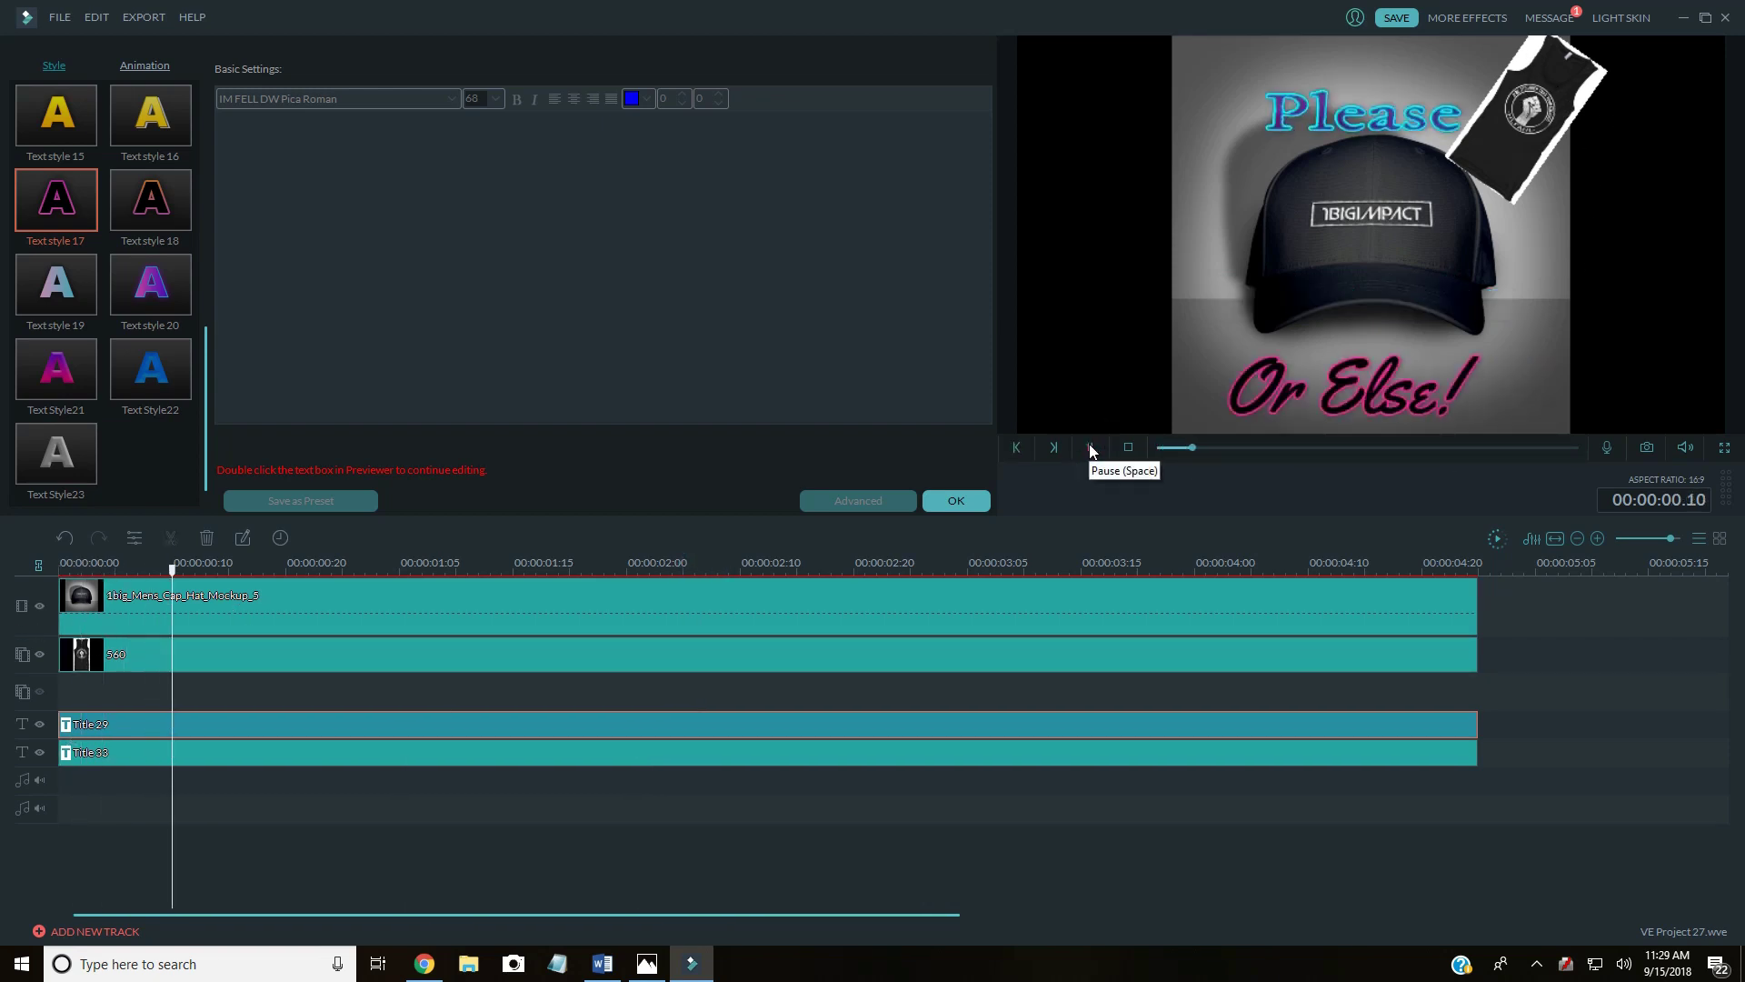
left_click(1090, 446)
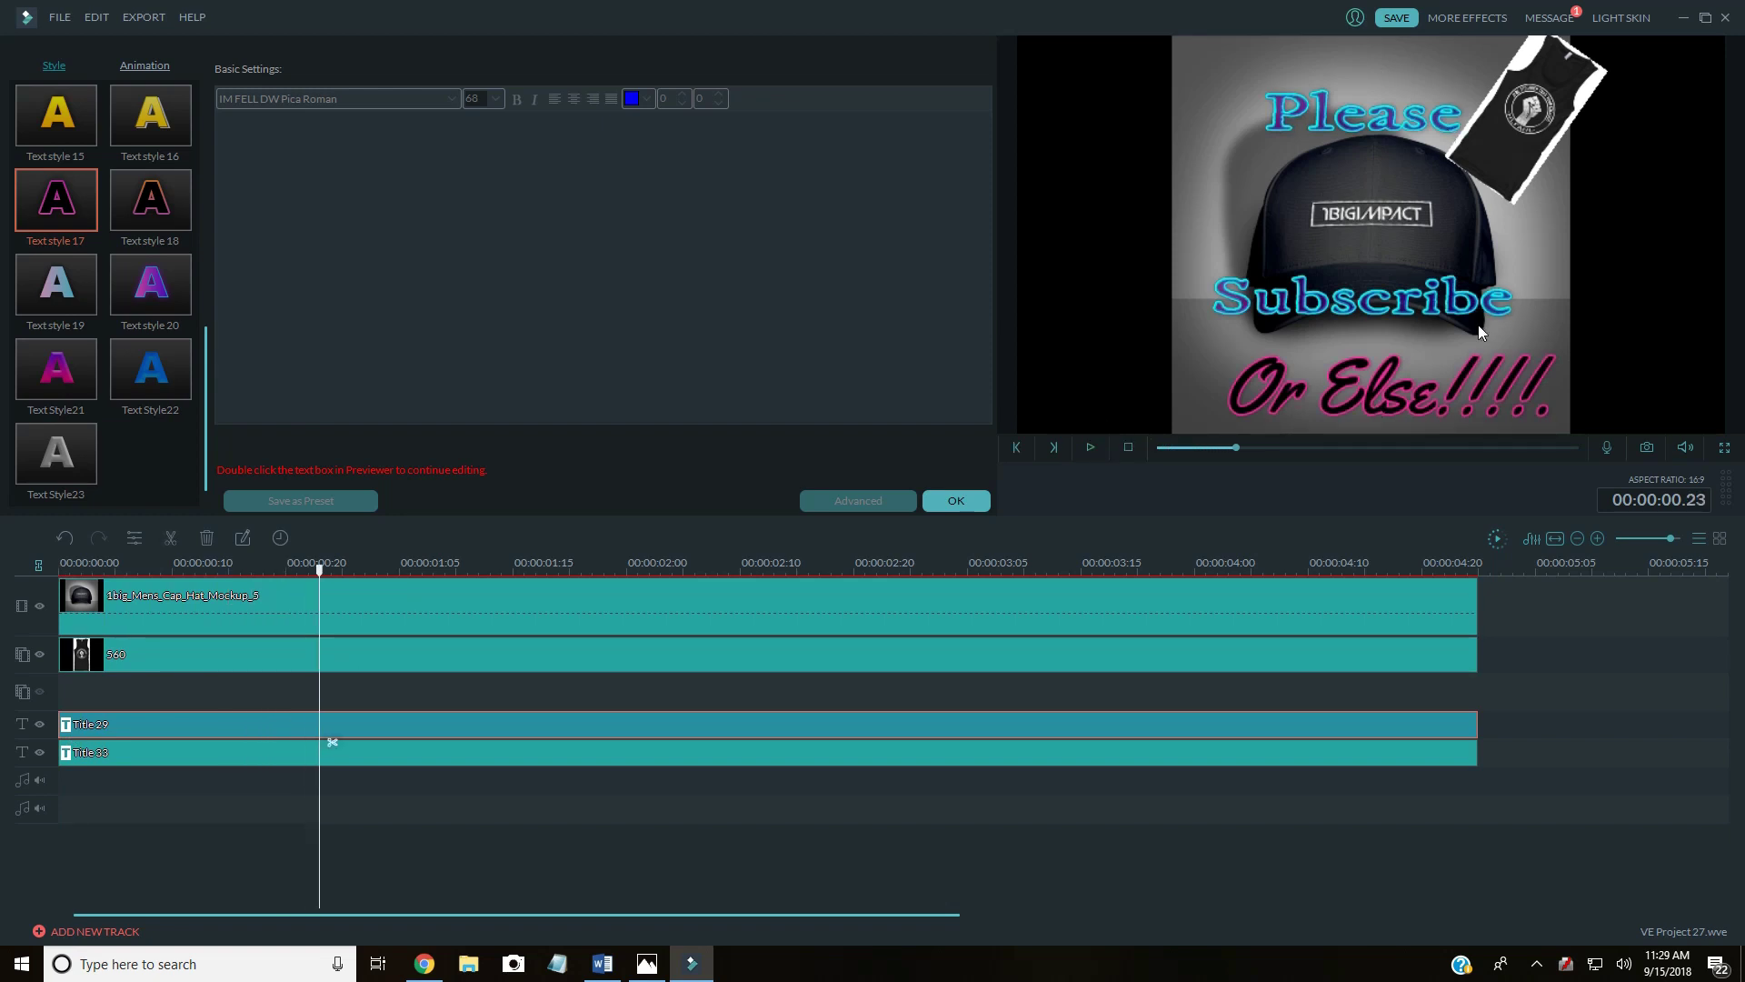
left_click(1651, 452)
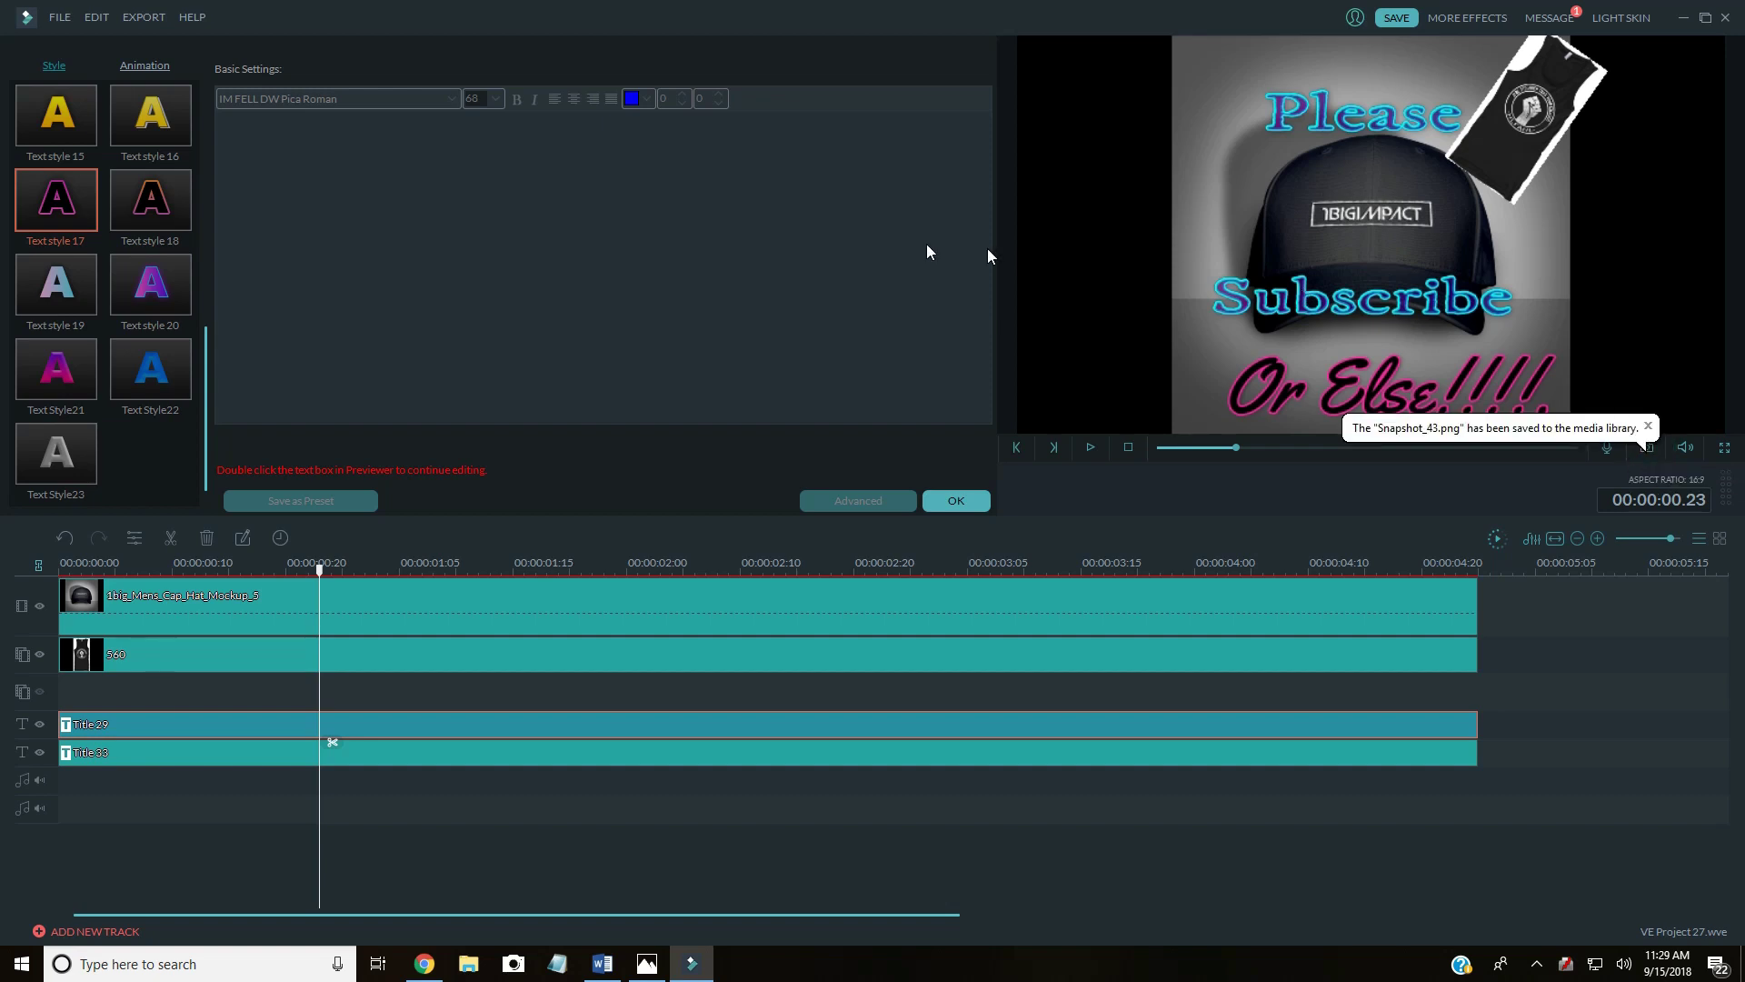
left_click(961, 502)
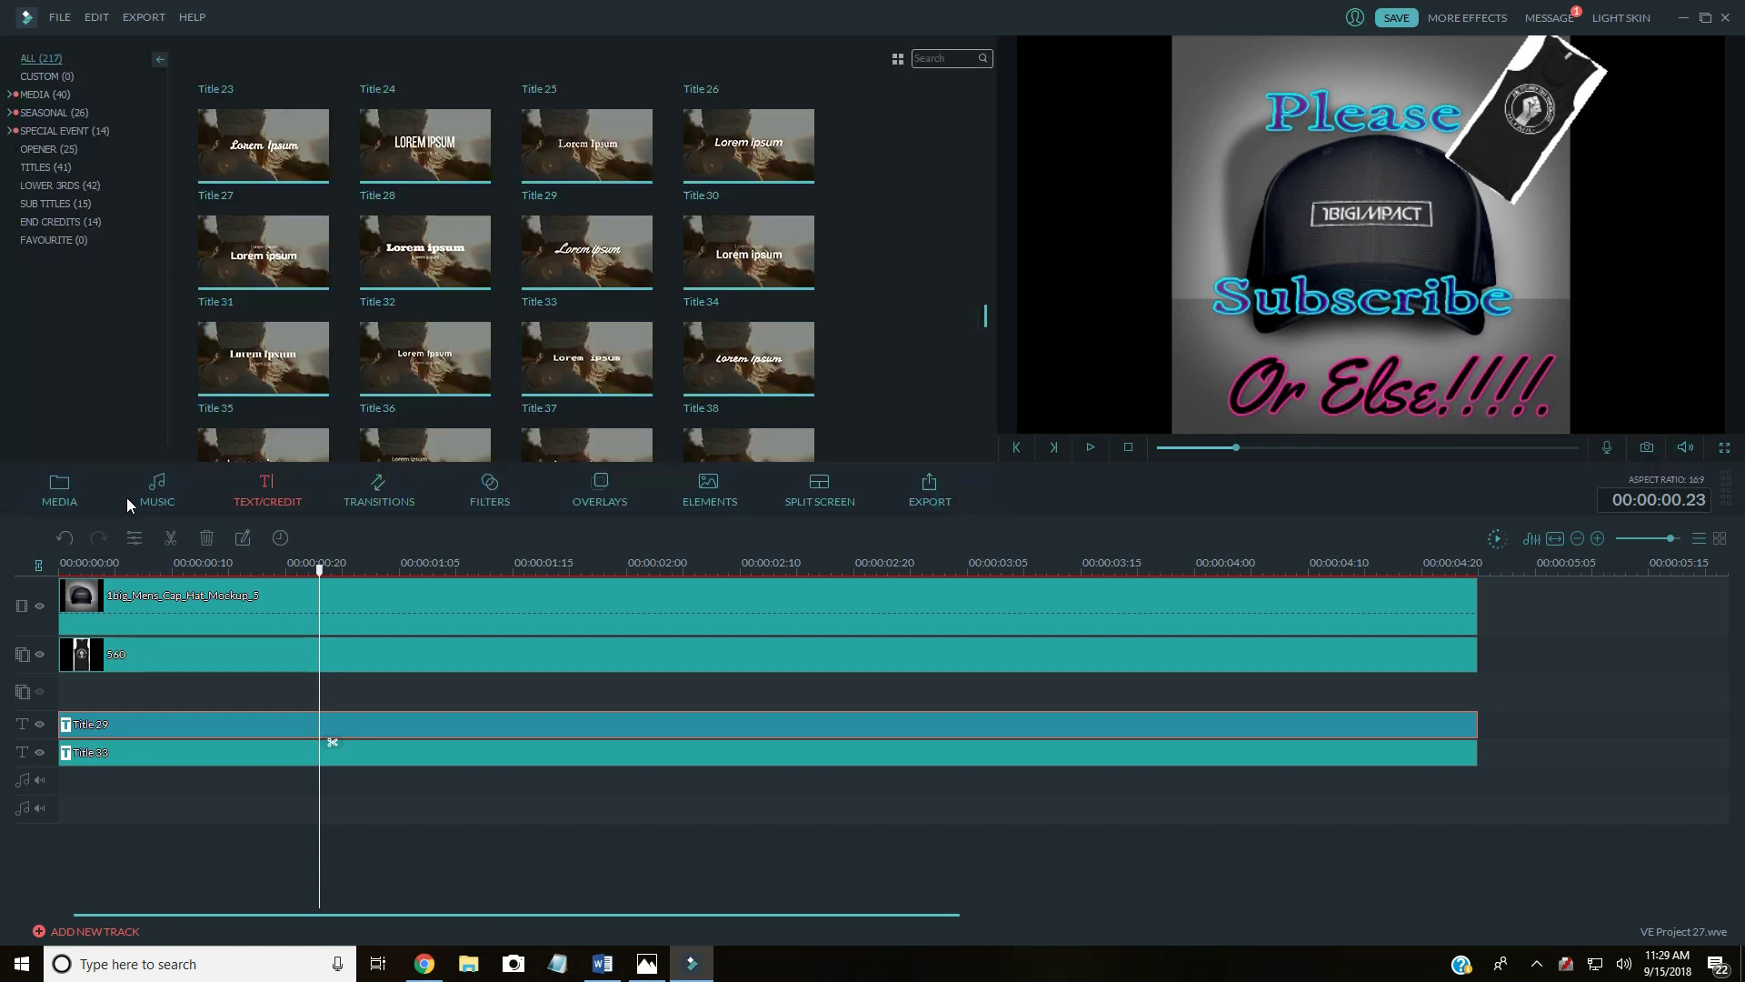
Step: Place Snapshot_43 from the project media at the end of track 1 and play it
left_click(68, 494)
mouse_move(636, 150)
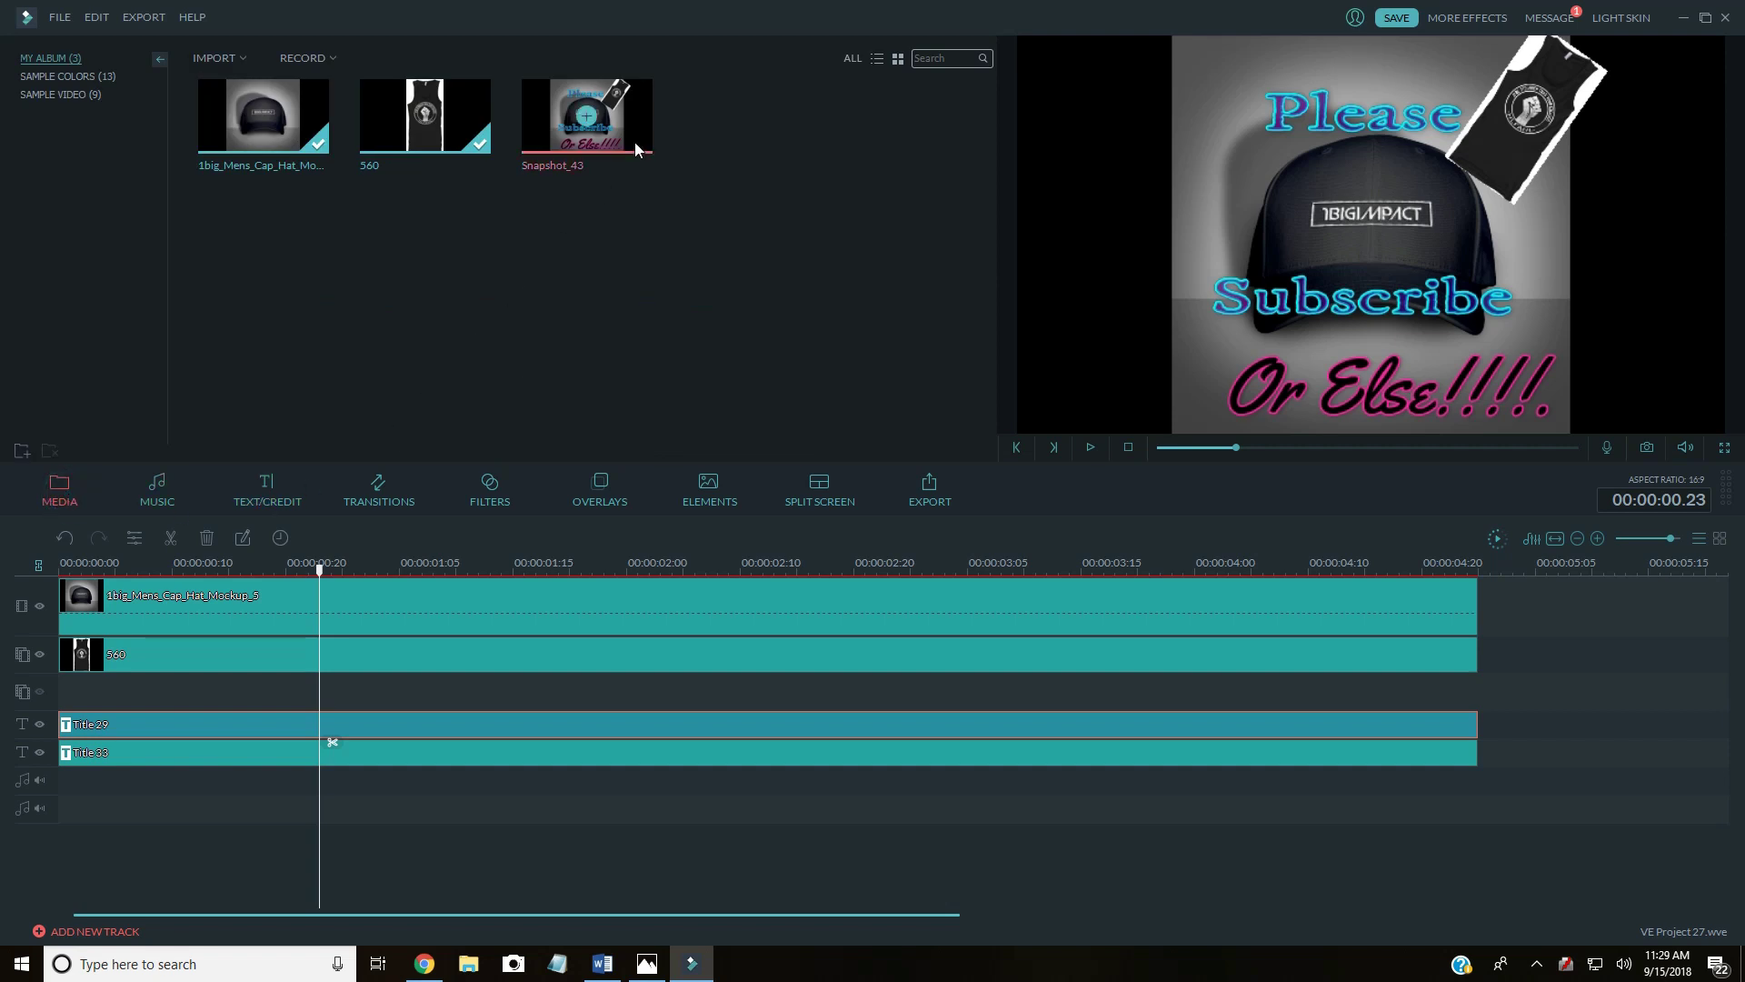
left_click_drag(637, 150, 1486, 623)
left_click(1091, 447)
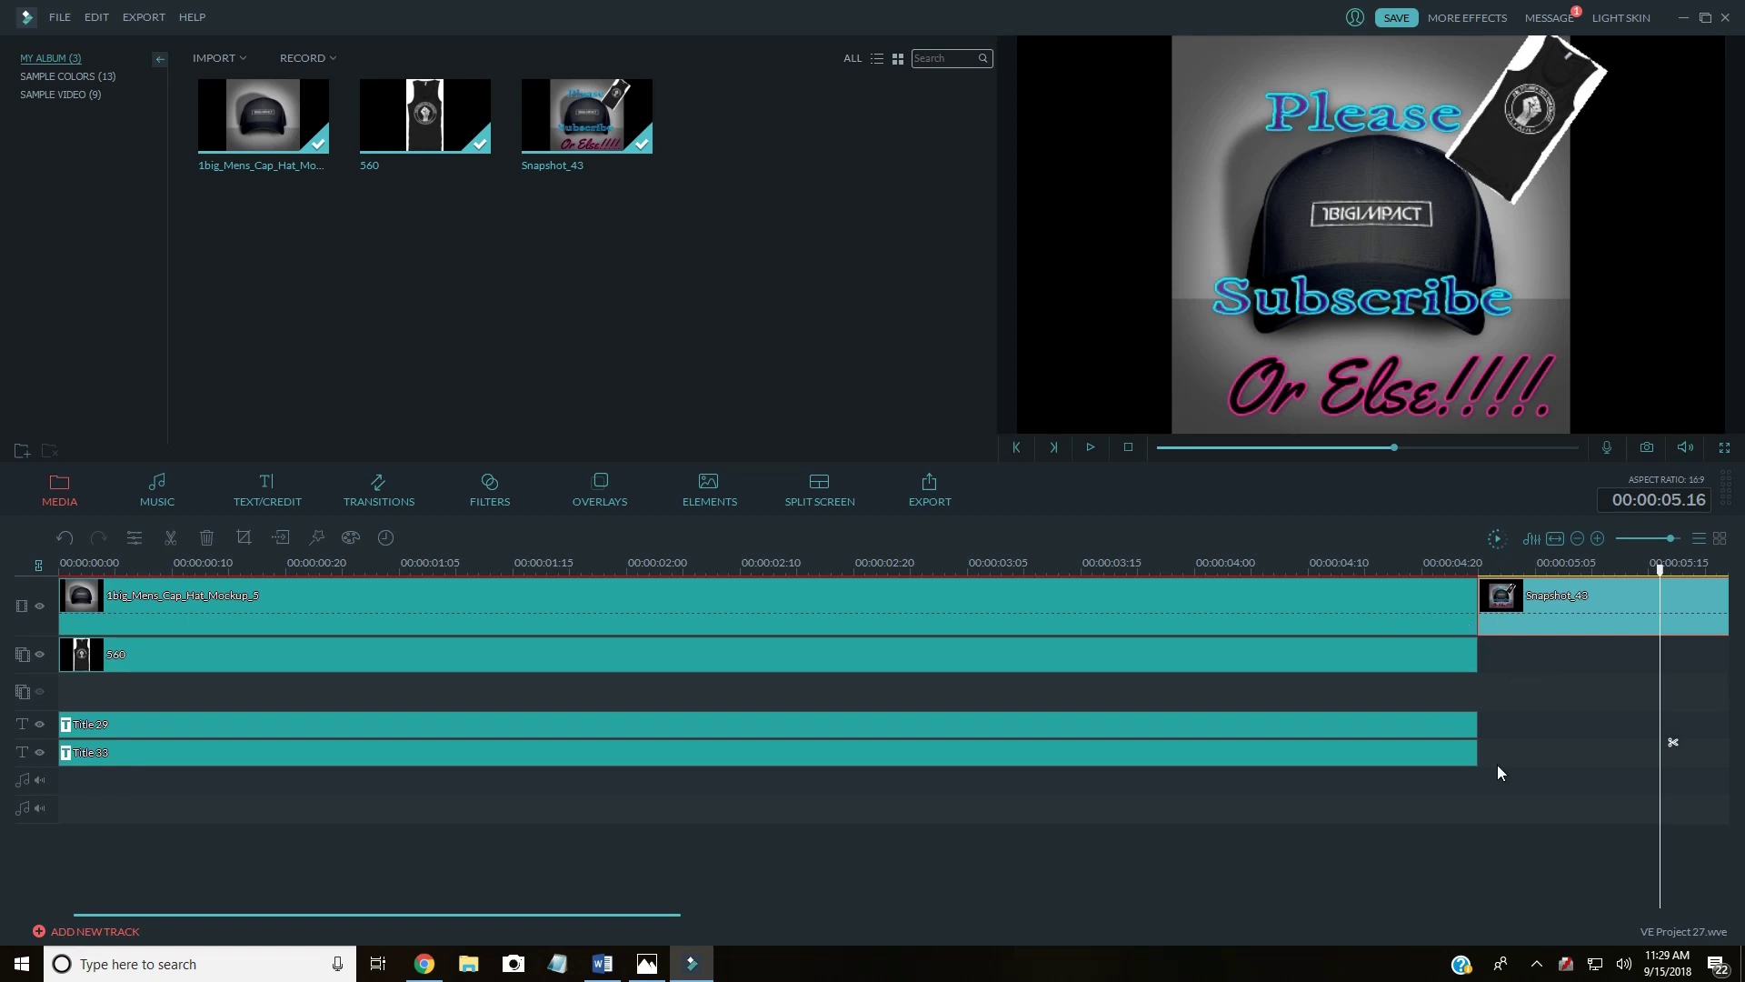
Step: Delete the cap, 560 and both title clips, then play the remaining timeline
left_click_drag(1343, 853, 1088, 614)
right_click(1087, 614)
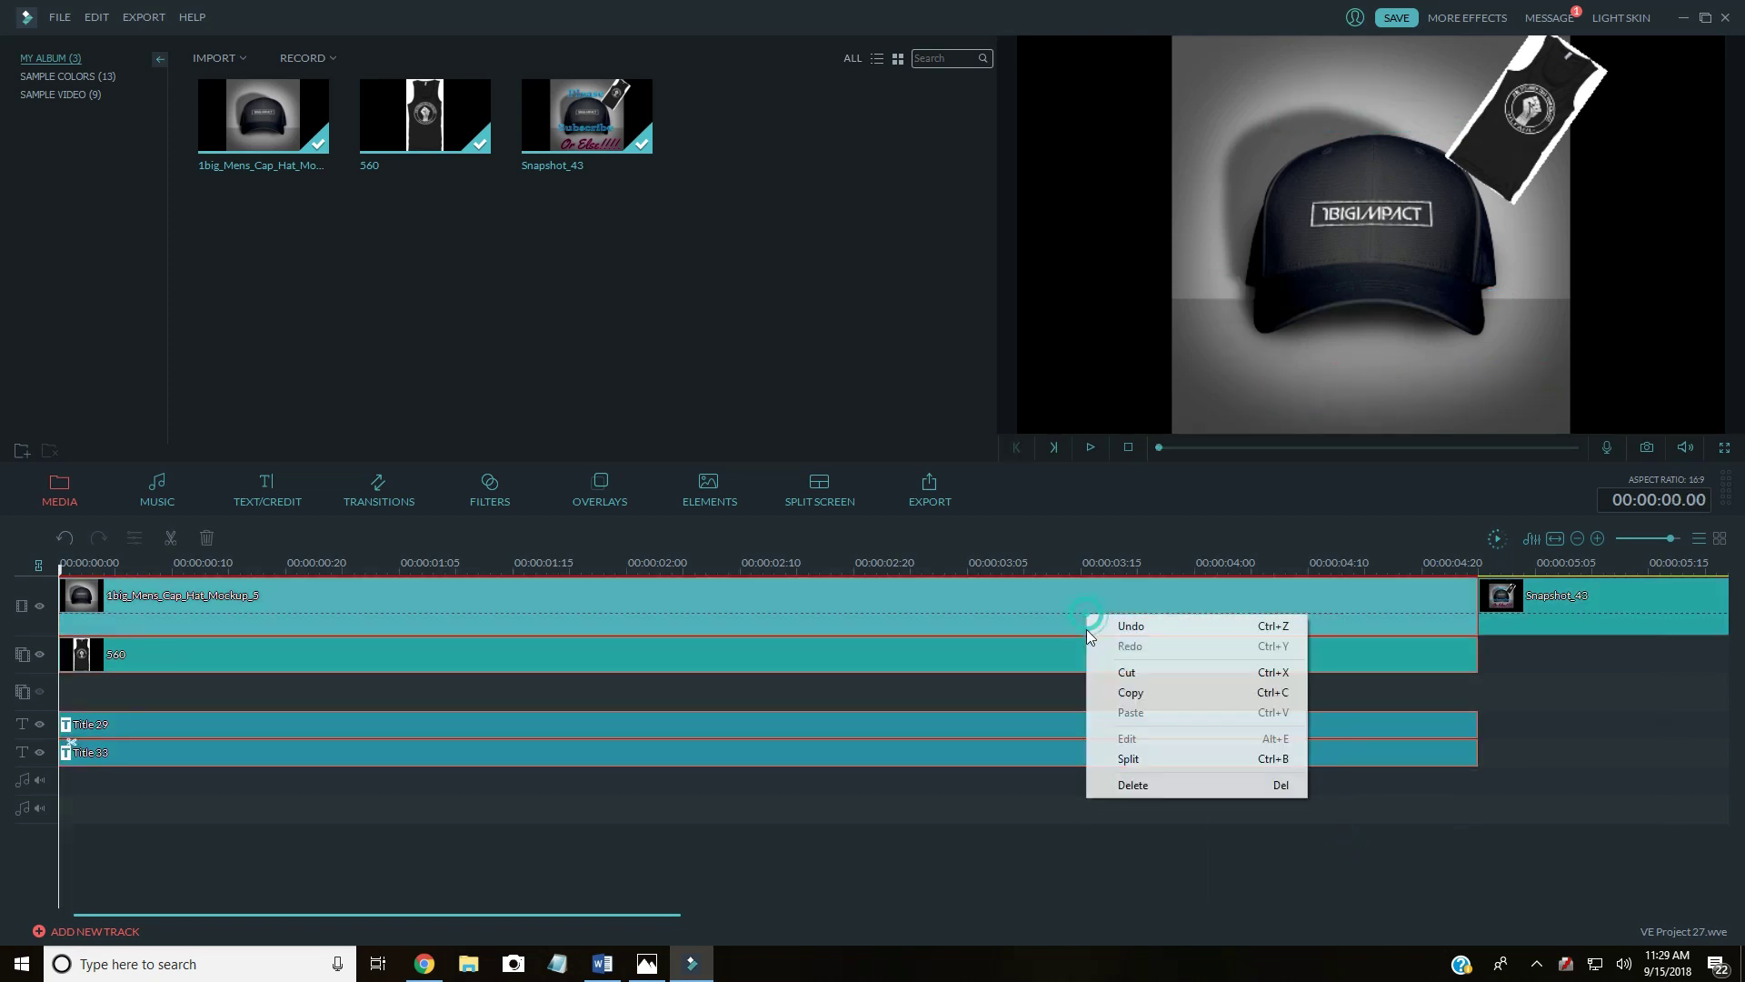
left_click(1119, 786)
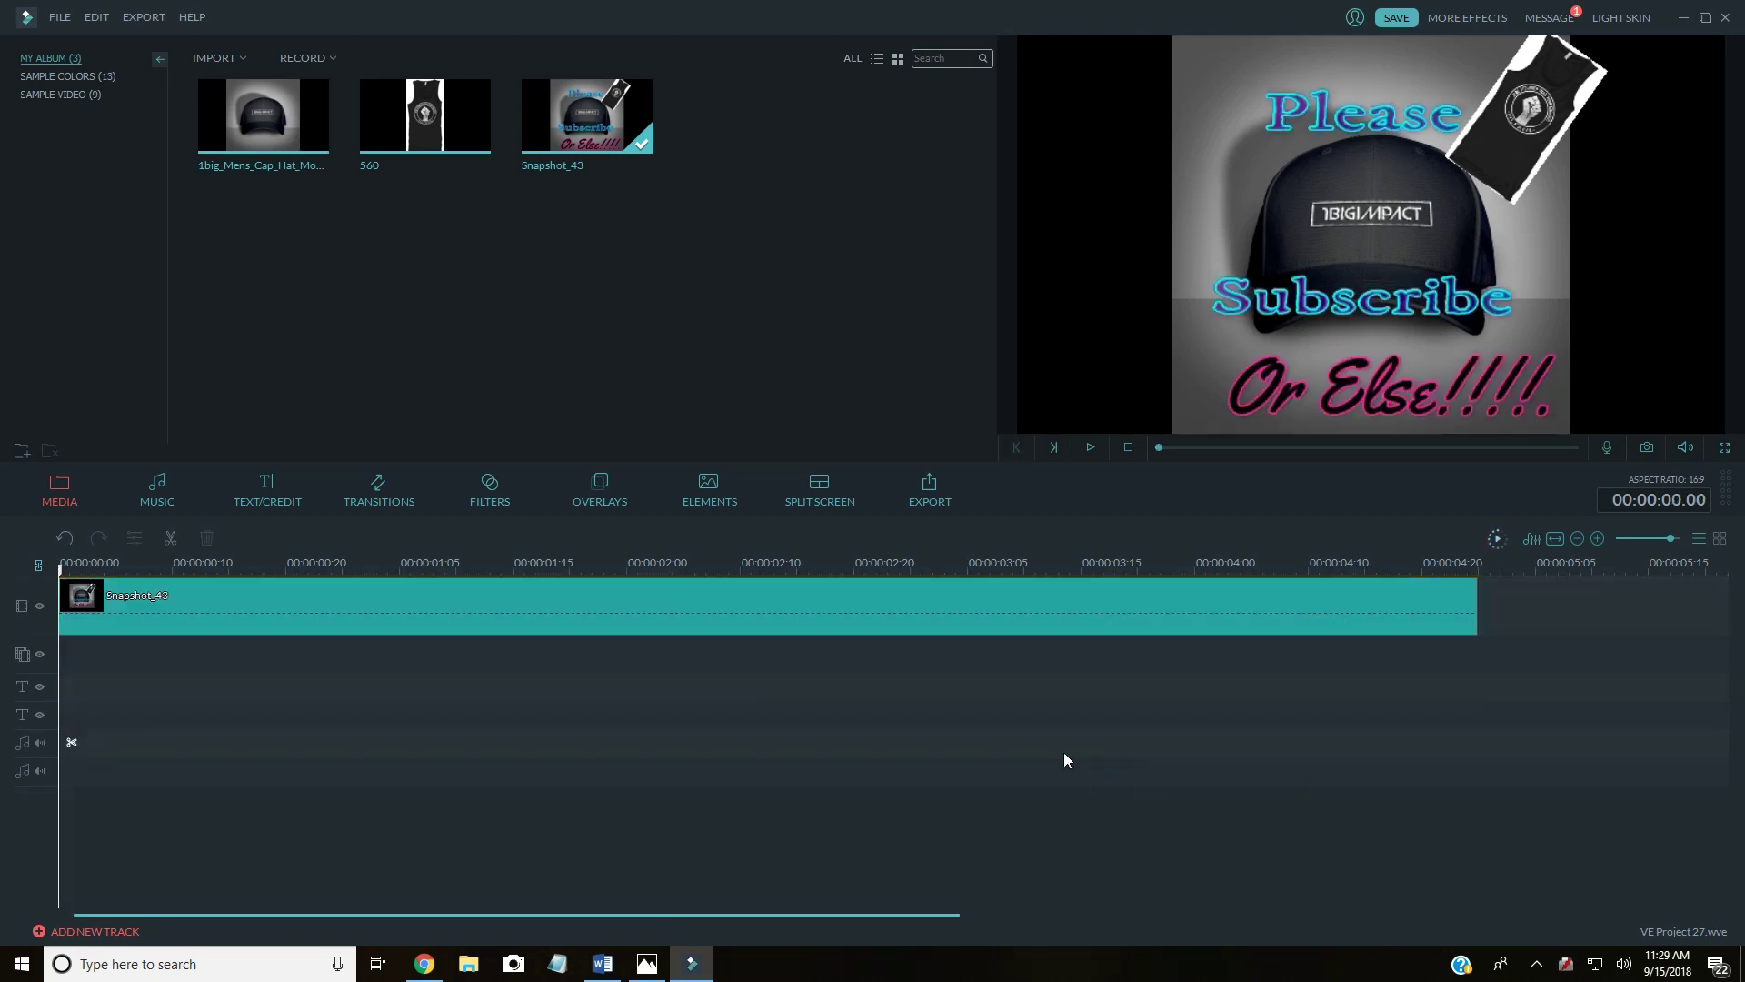
left_click(1088, 451)
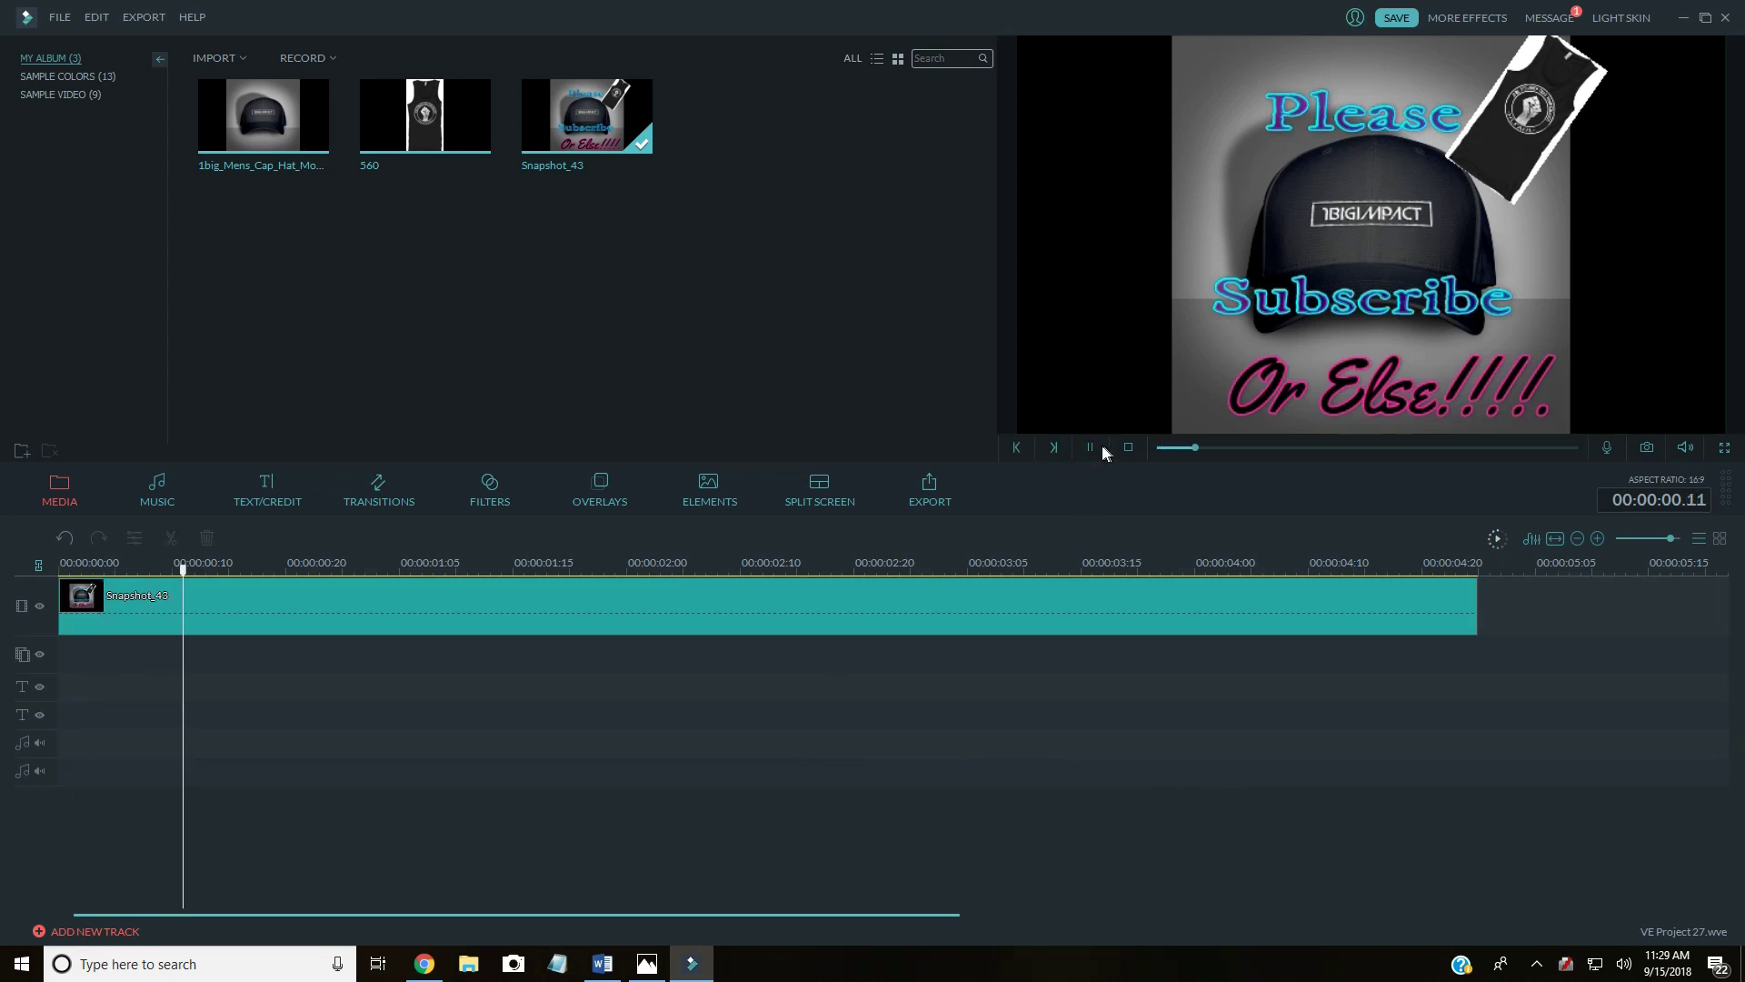
left_click(1090, 449)
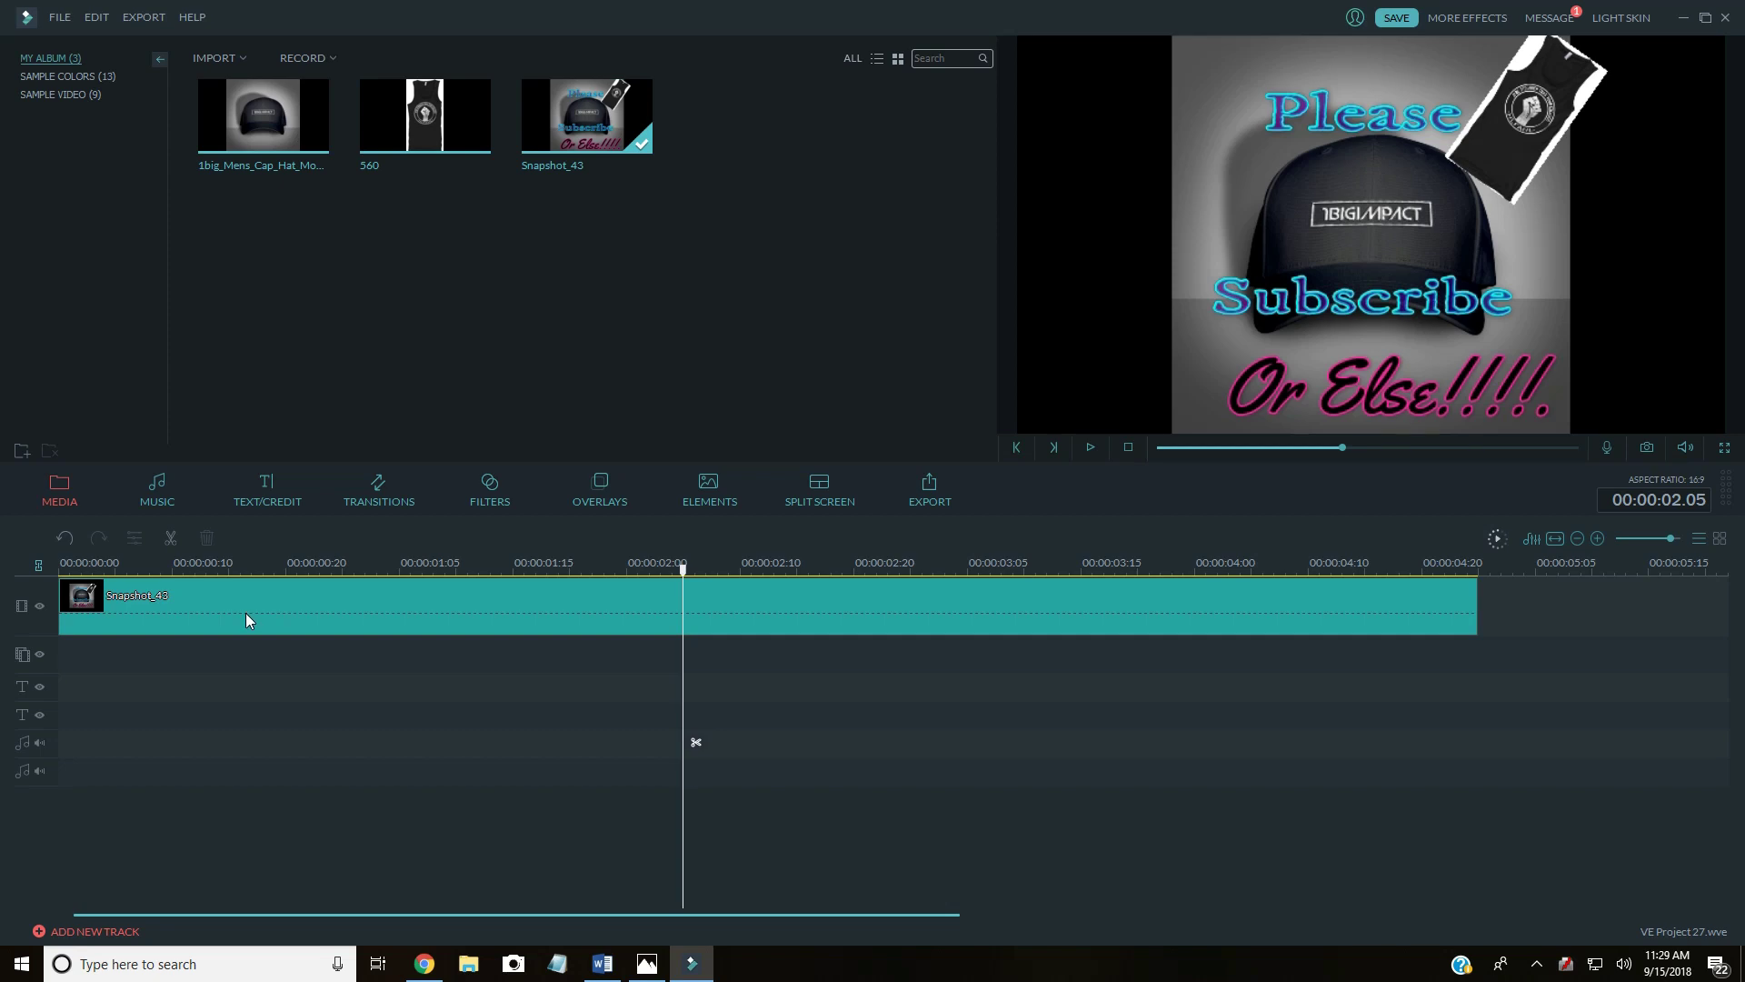
Step: Select the Snapshot_43 item in the media library and bring up its context menu
left_click(240, 669)
left_click(584, 393)
left_click(591, 134)
right_click(591, 134)
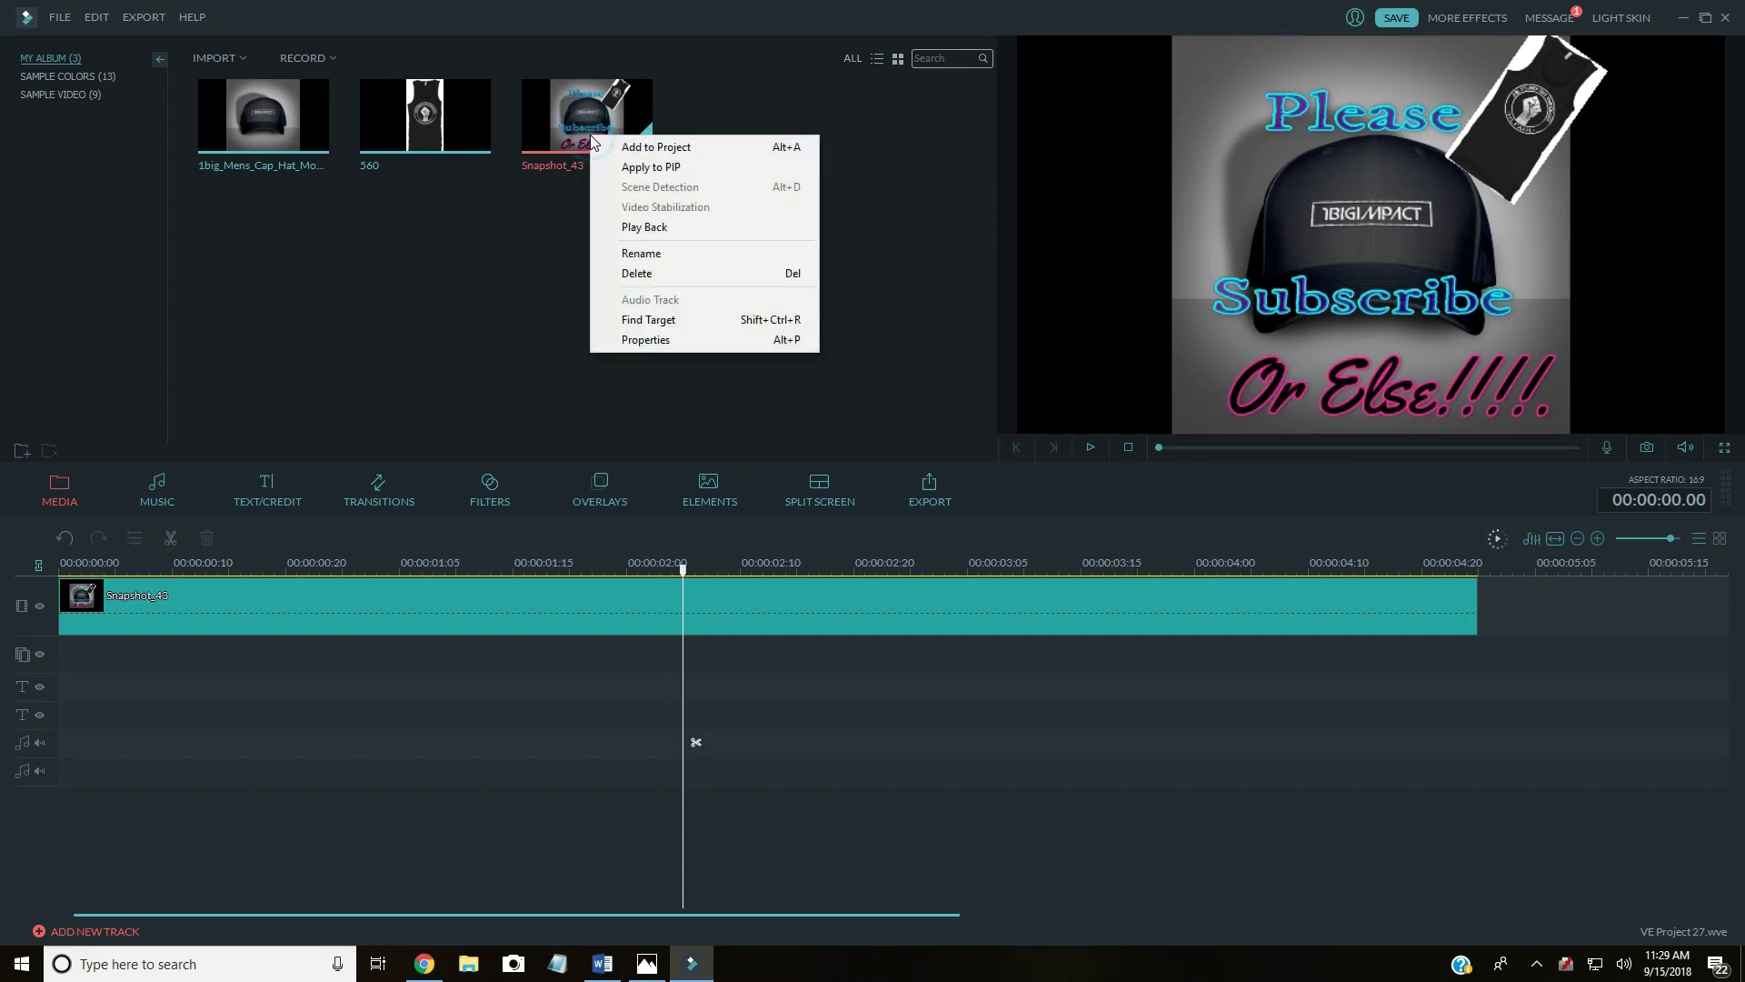
Step: Use Find Target to view Snapshot_43 in its Snapshot folder, then close the folder
left_click(634, 320)
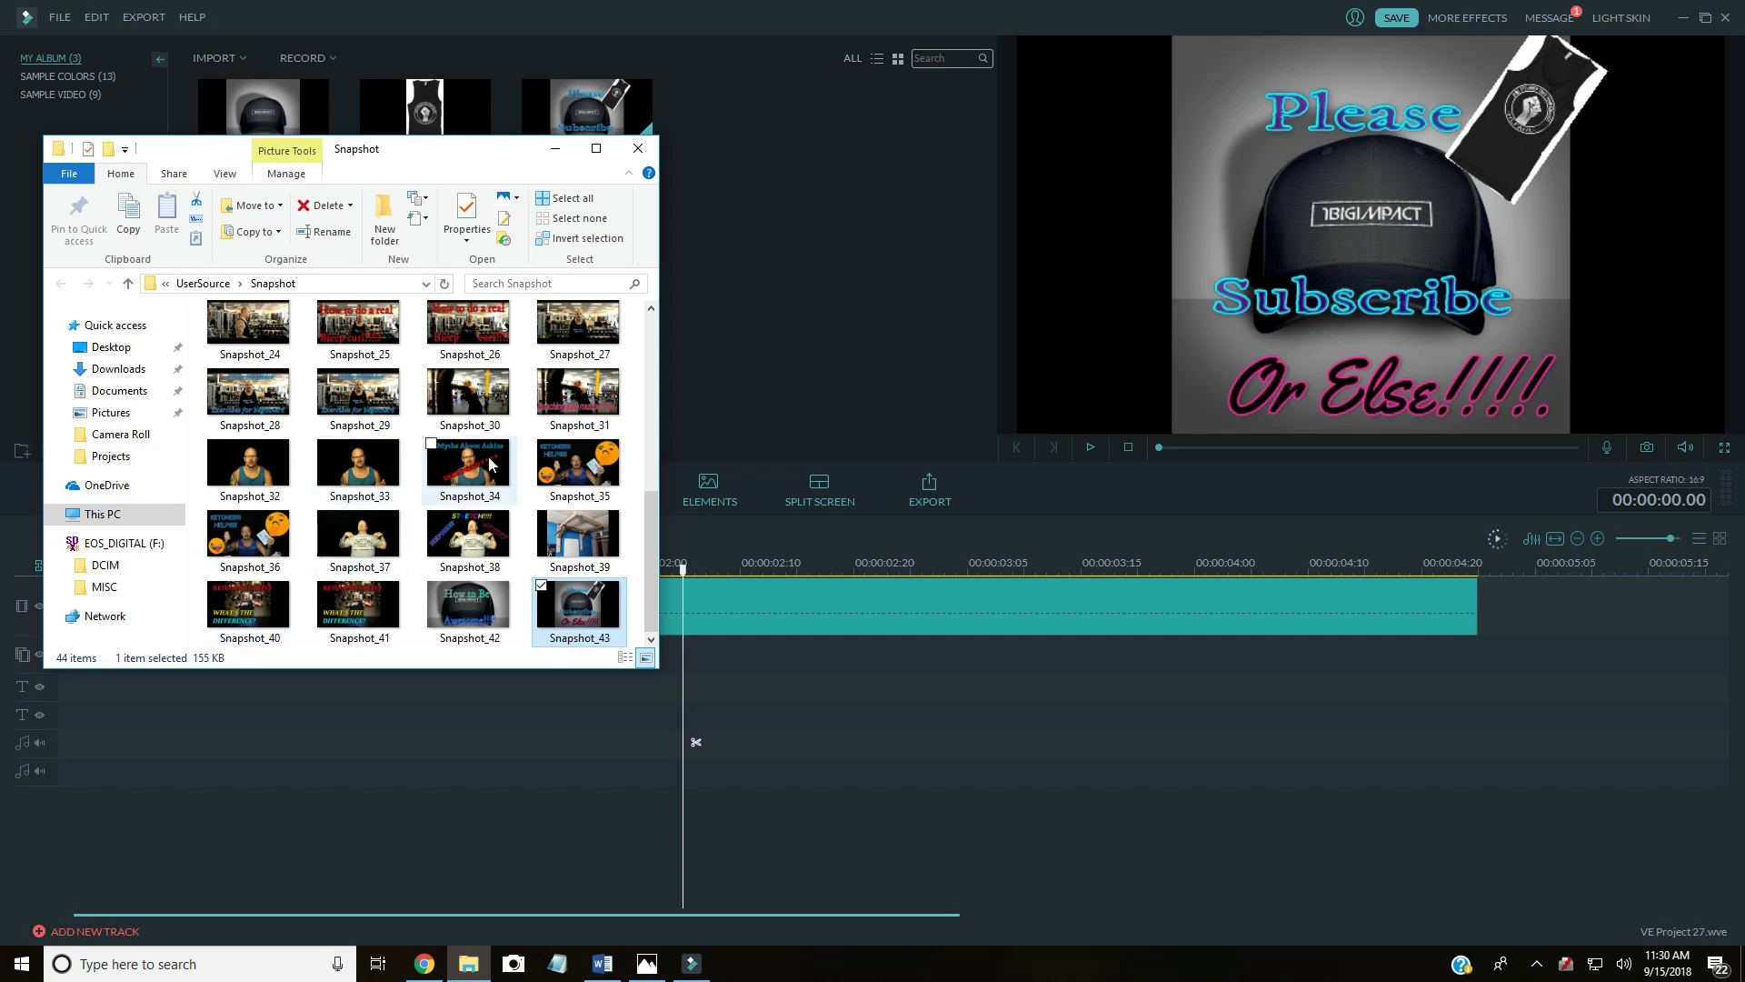
scroll(496, 465, "up", 5)
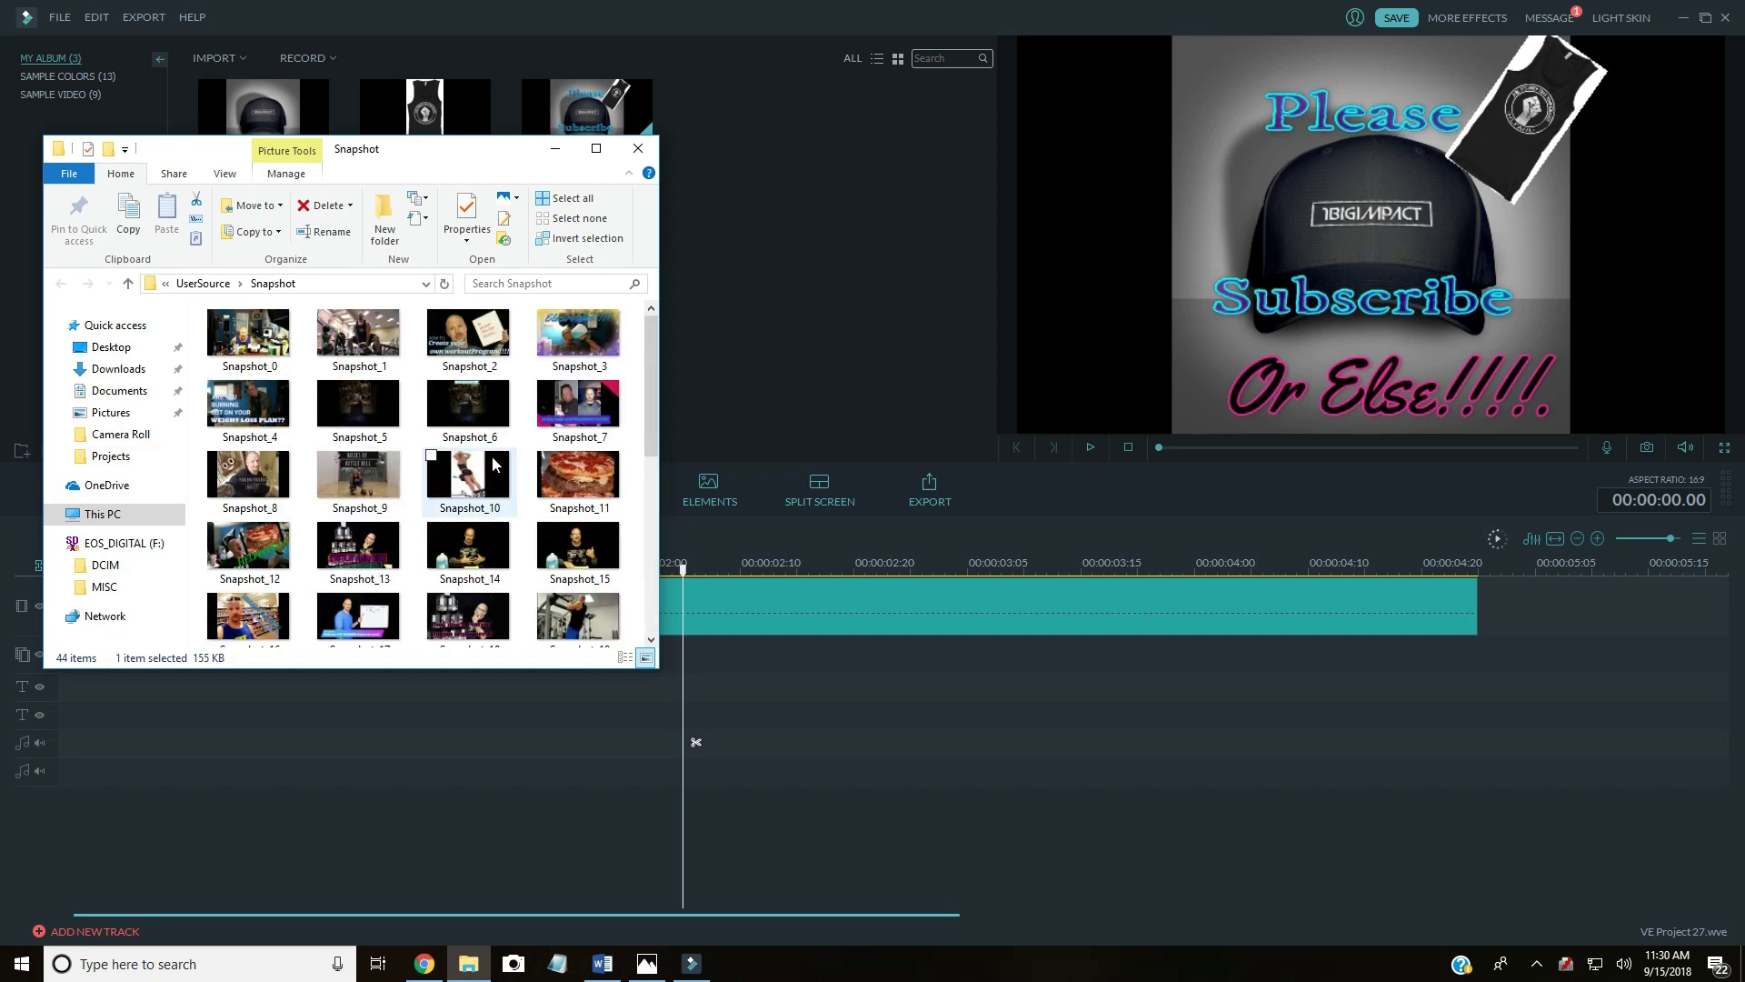
left_click(637, 148)
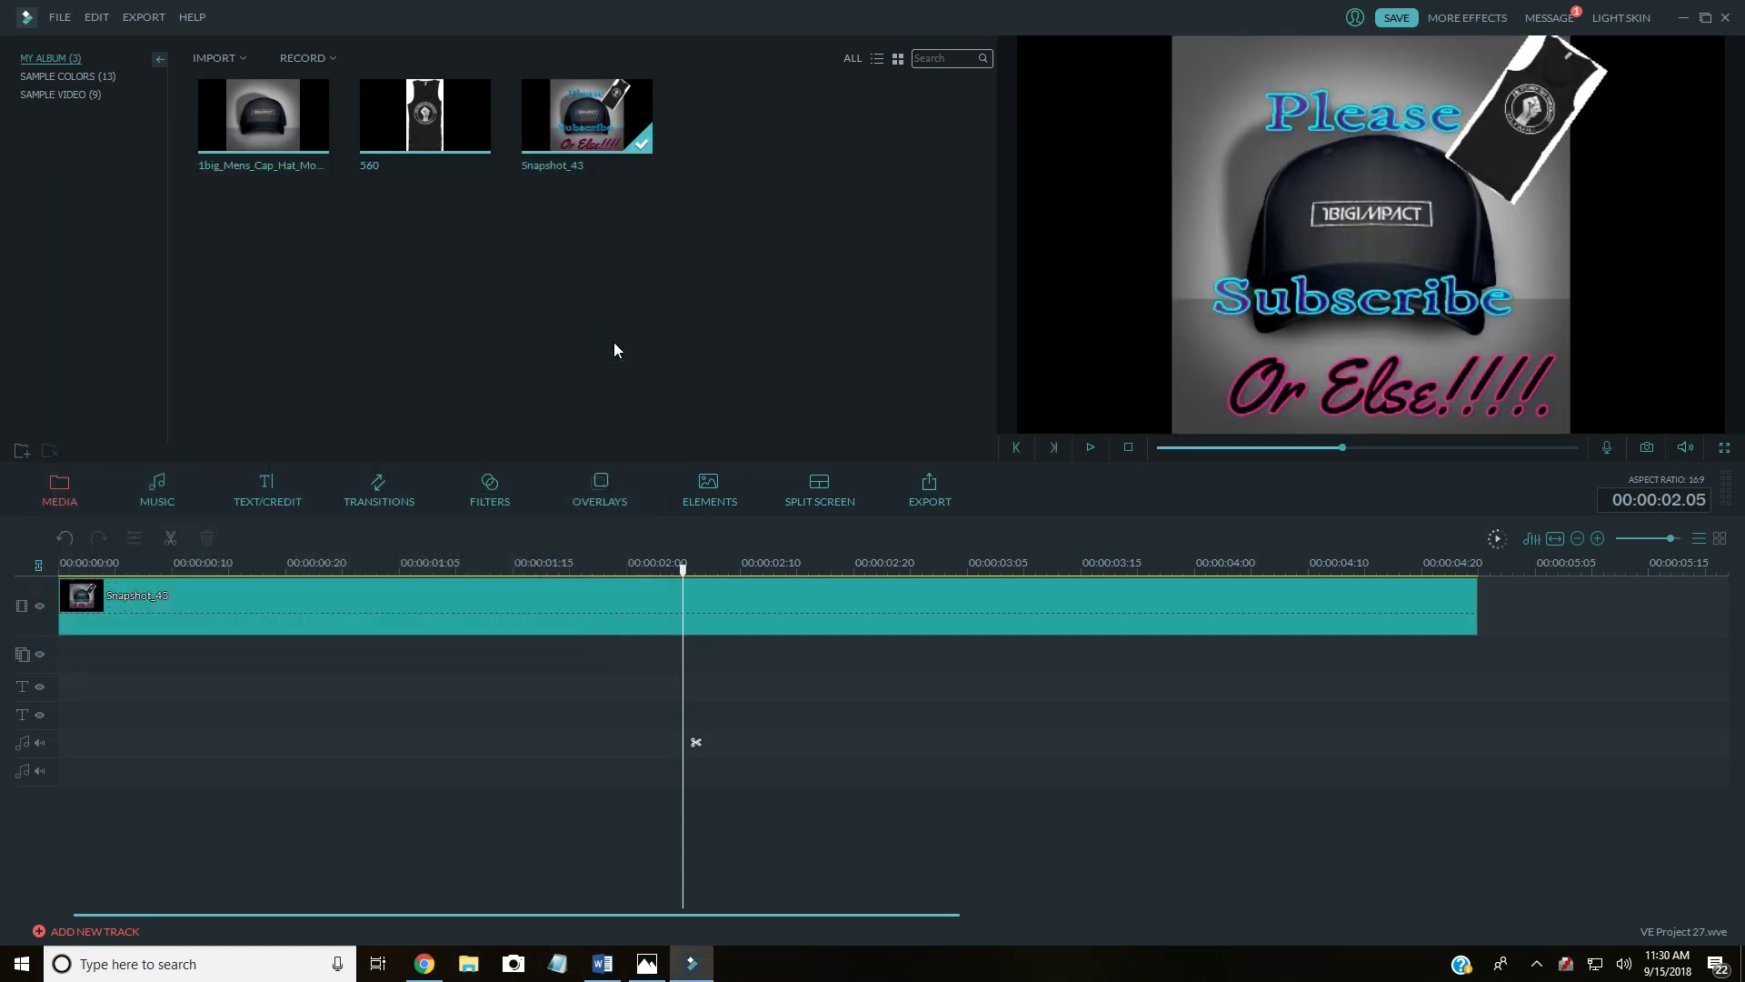